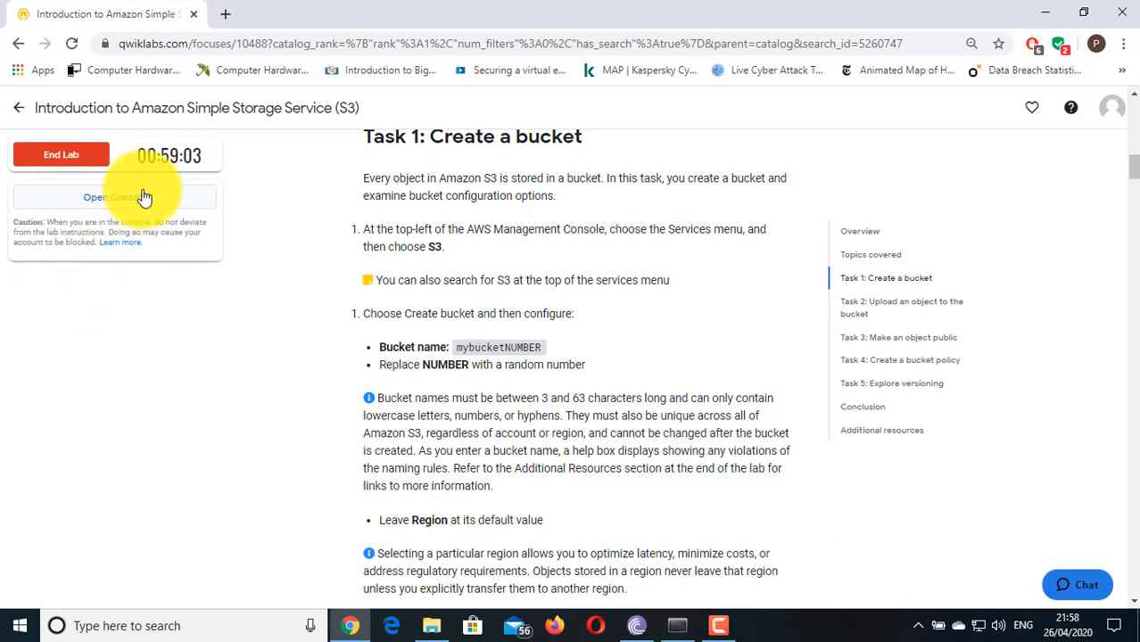
Open the AWS console from the lab and go to the S3 storage service.
left_click(146, 197)
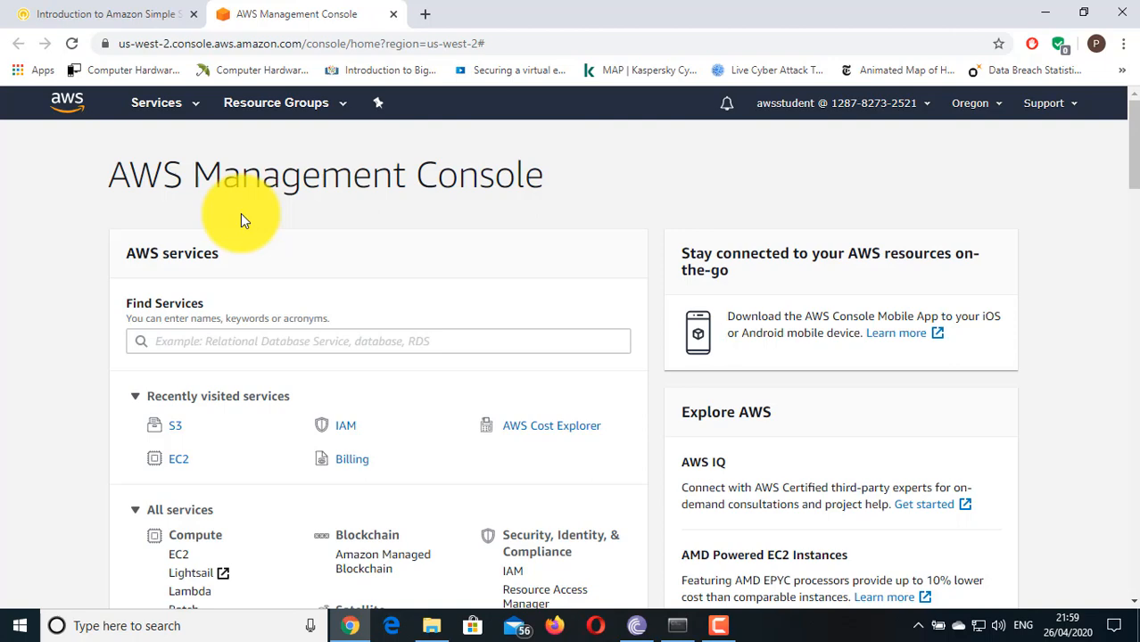
left_click(169, 105)
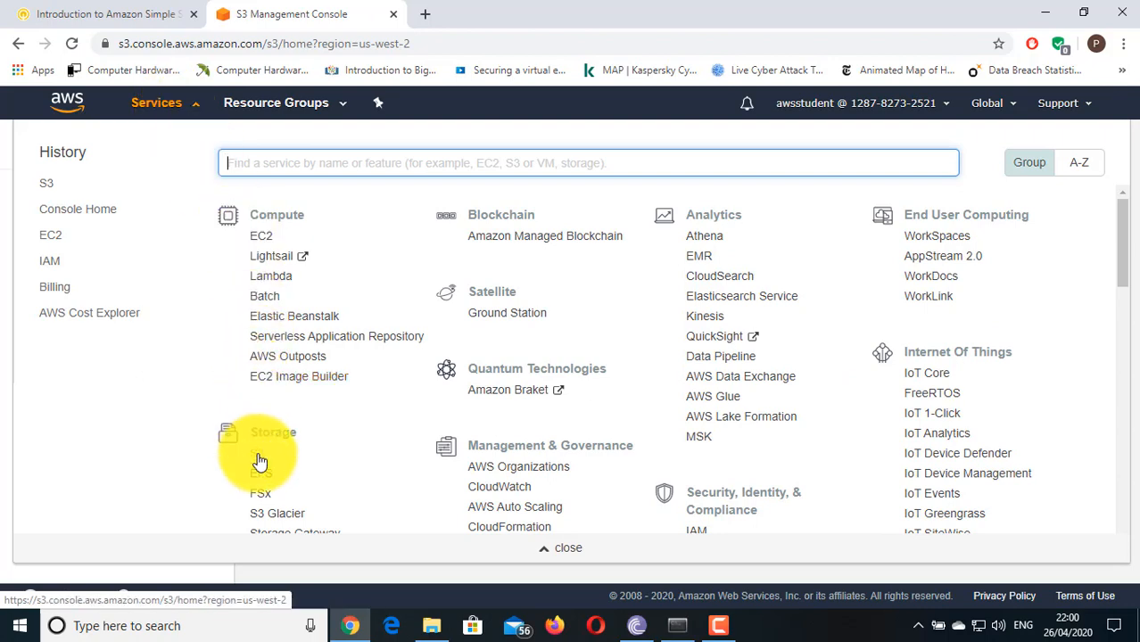
left_click(258, 459)
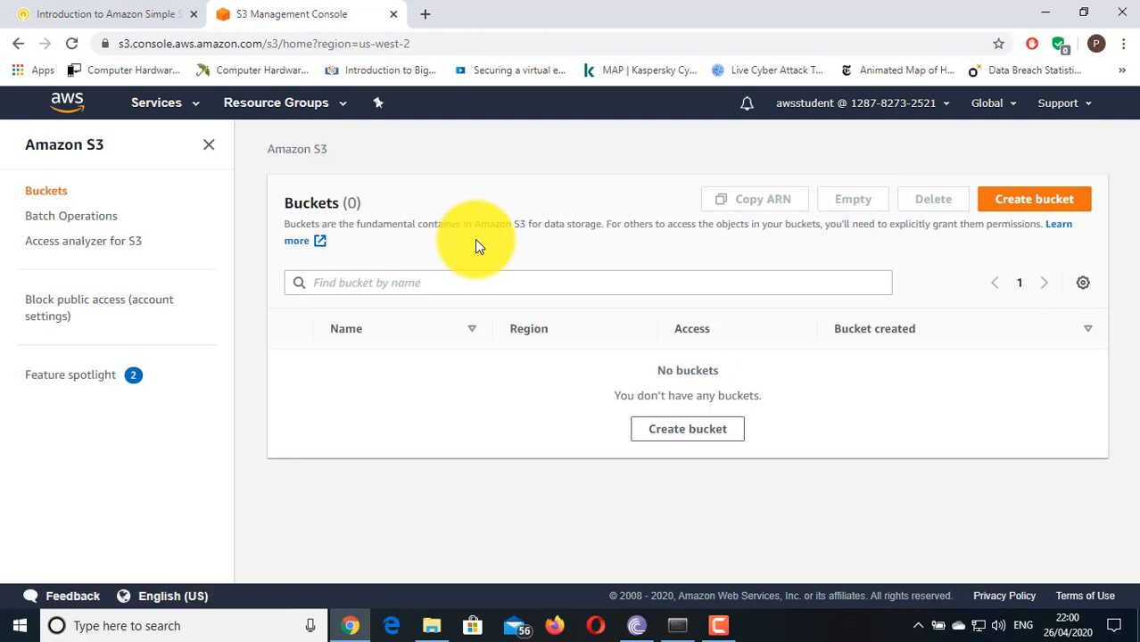
Create a bucket named myqwikbucket1 in US West (Oregon) with all public access blocked, and select it in the bucket list.
left_click(1033, 200)
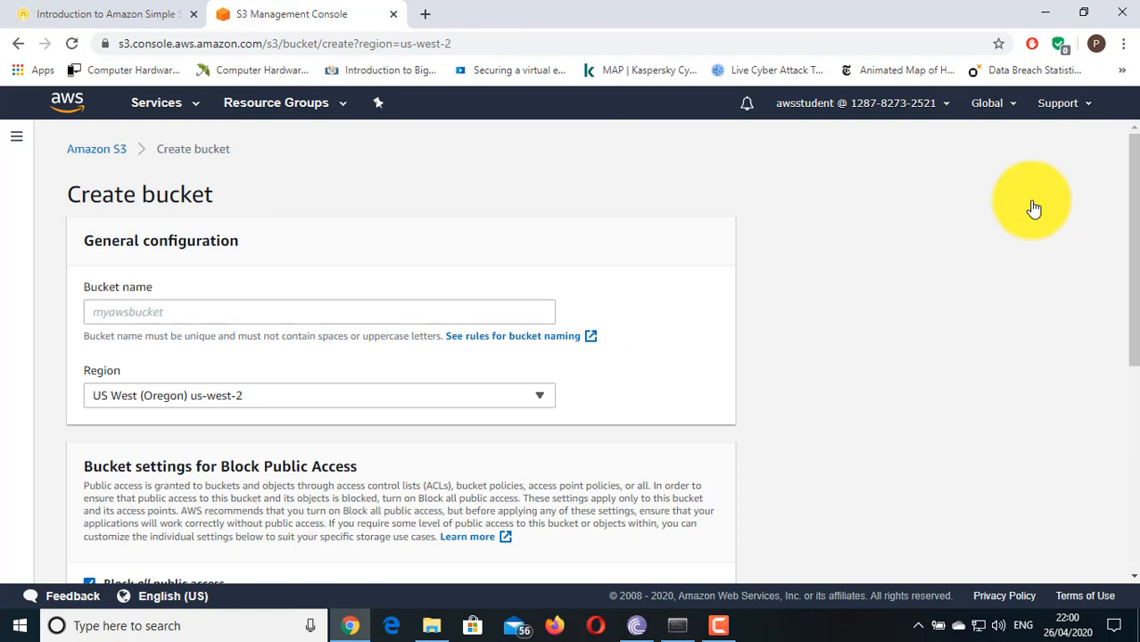
left_click(418, 312)
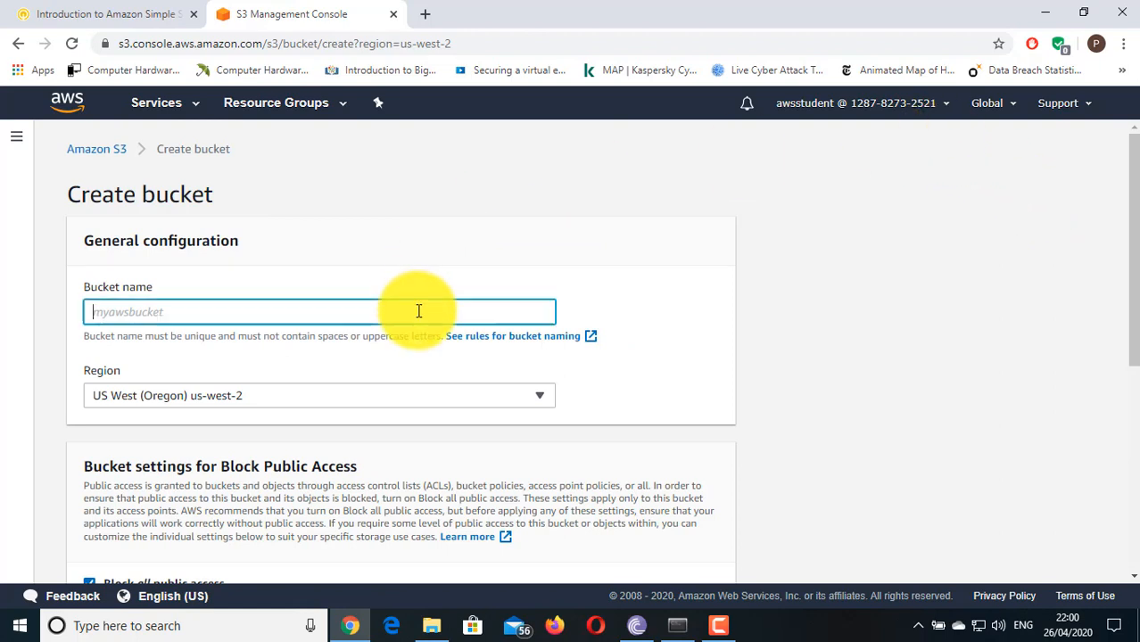
type("myqwikbucket")
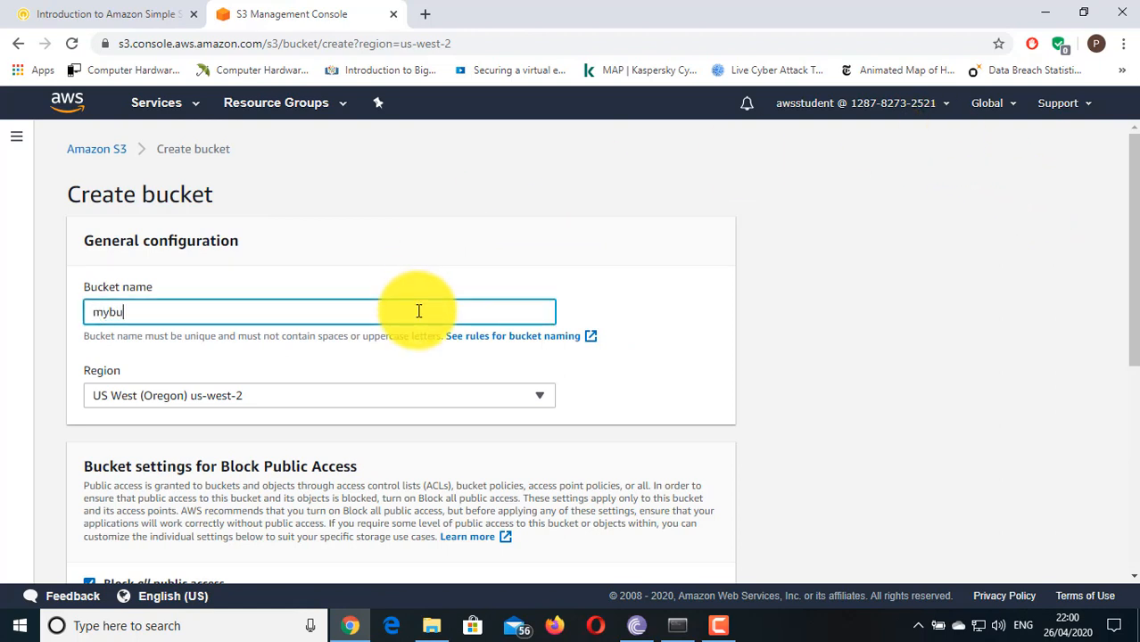
type("1")
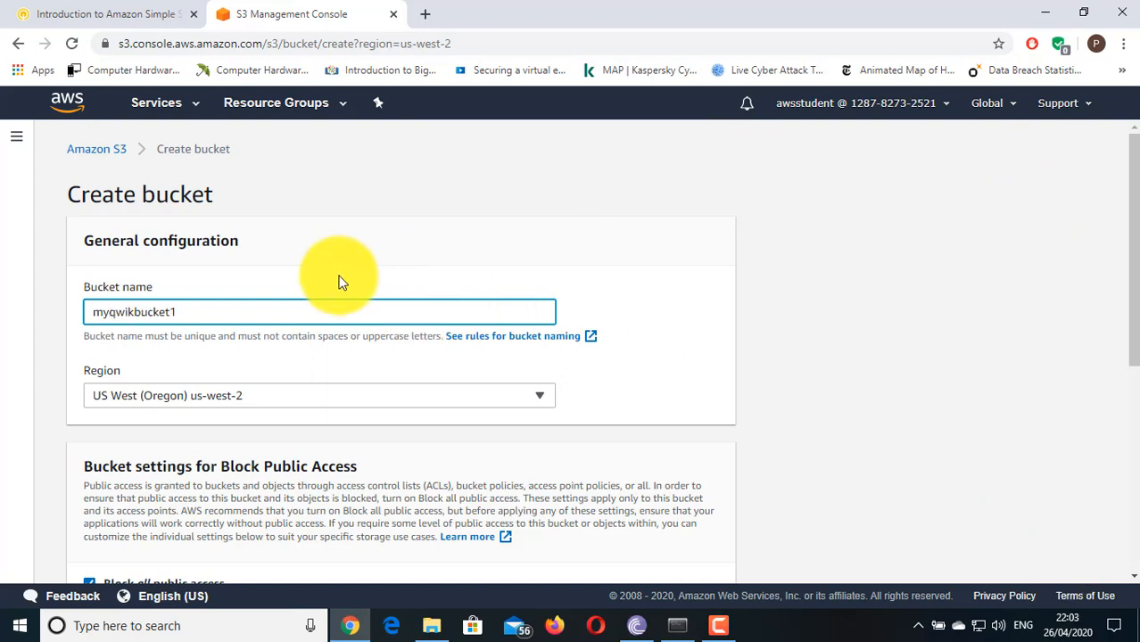
left_click(226, 316)
scroll(225, 315, "down", 3)
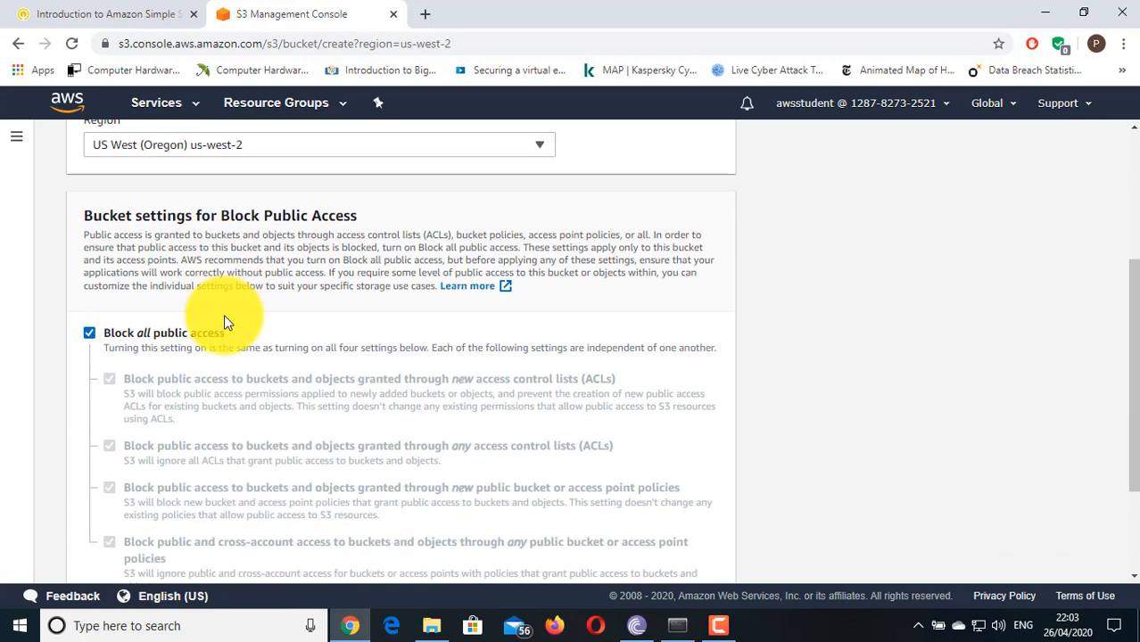
scroll(224, 323, "down", 2)
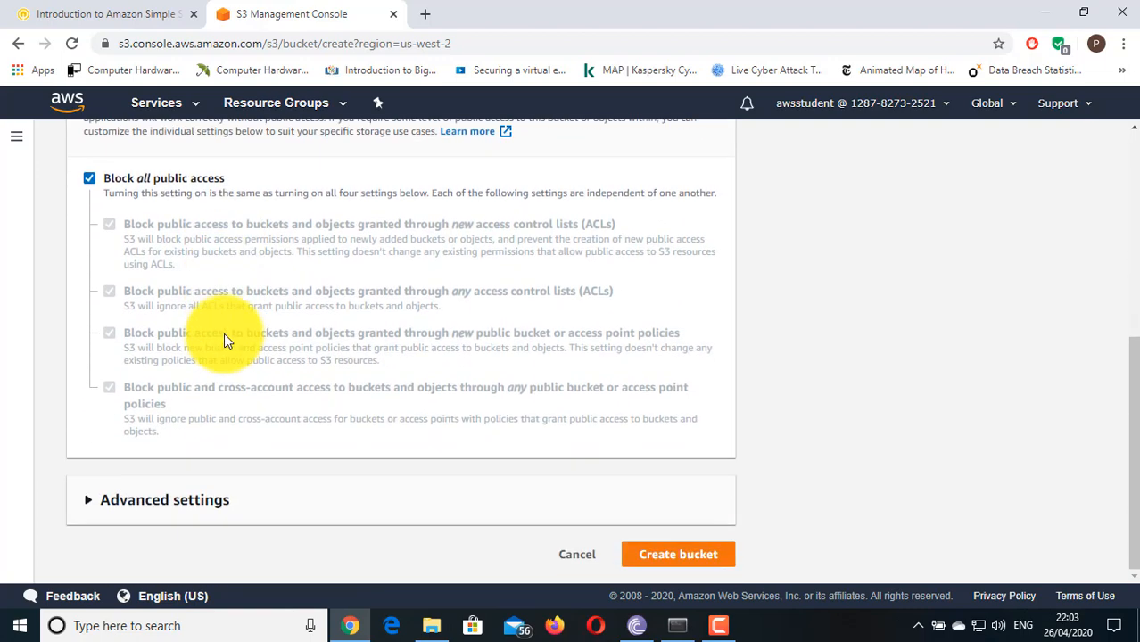
left_click(704, 555)
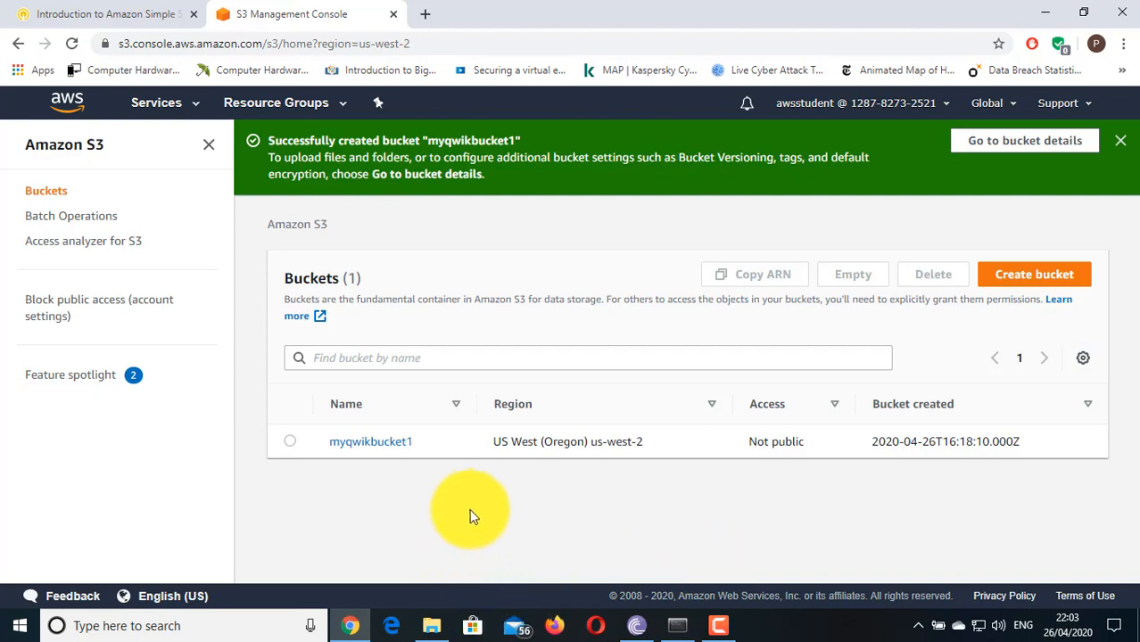
left_click(290, 441)
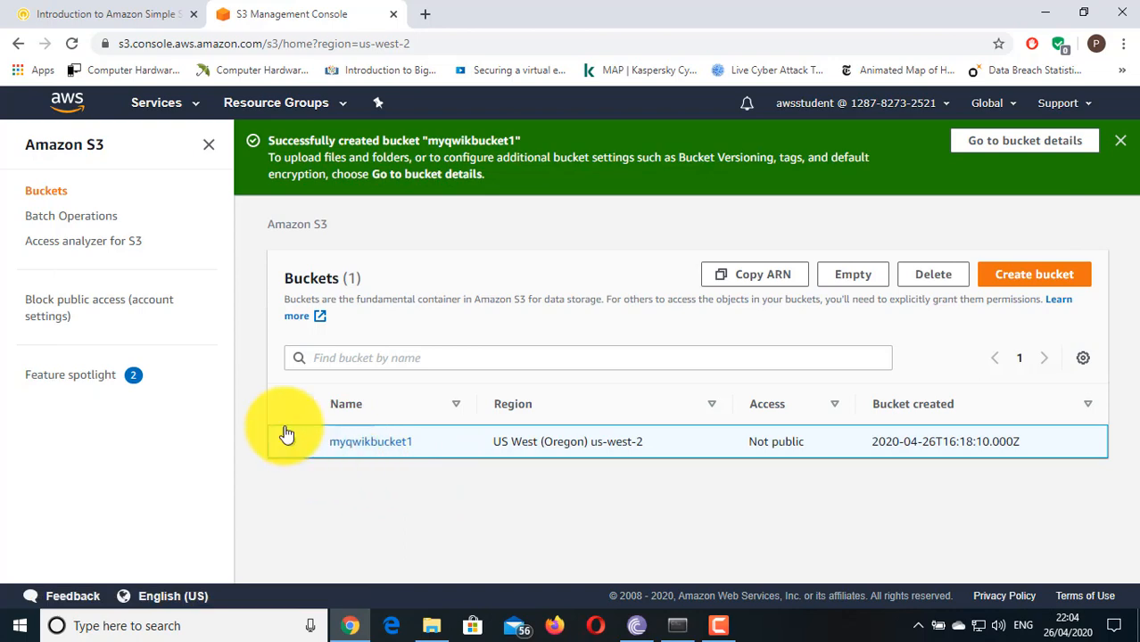
Go back to the lab instructions and open the sheep.png link from Task 2 in a new tab.
left_click(28, 13)
scroll(526, 386, "down", 7)
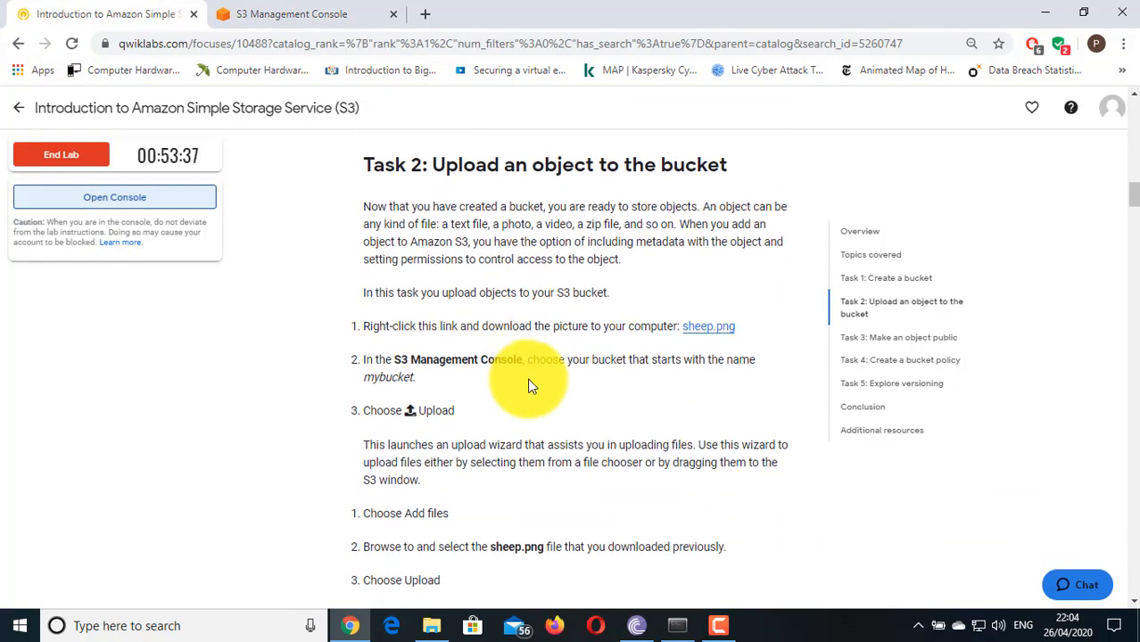
right_click(713, 331)
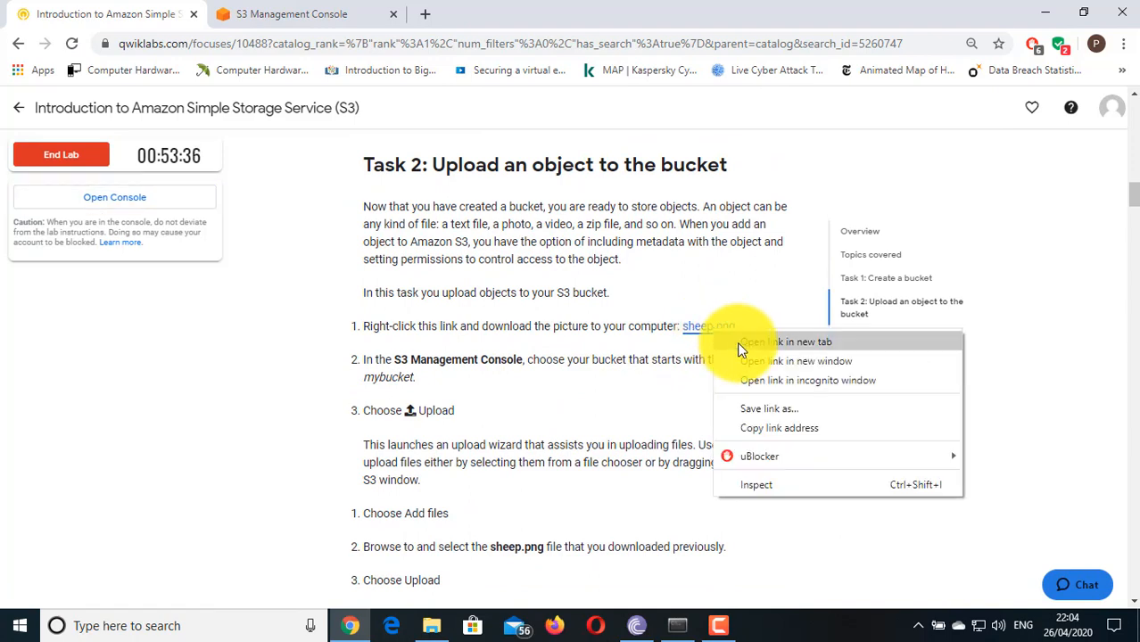
left_click(736, 342)
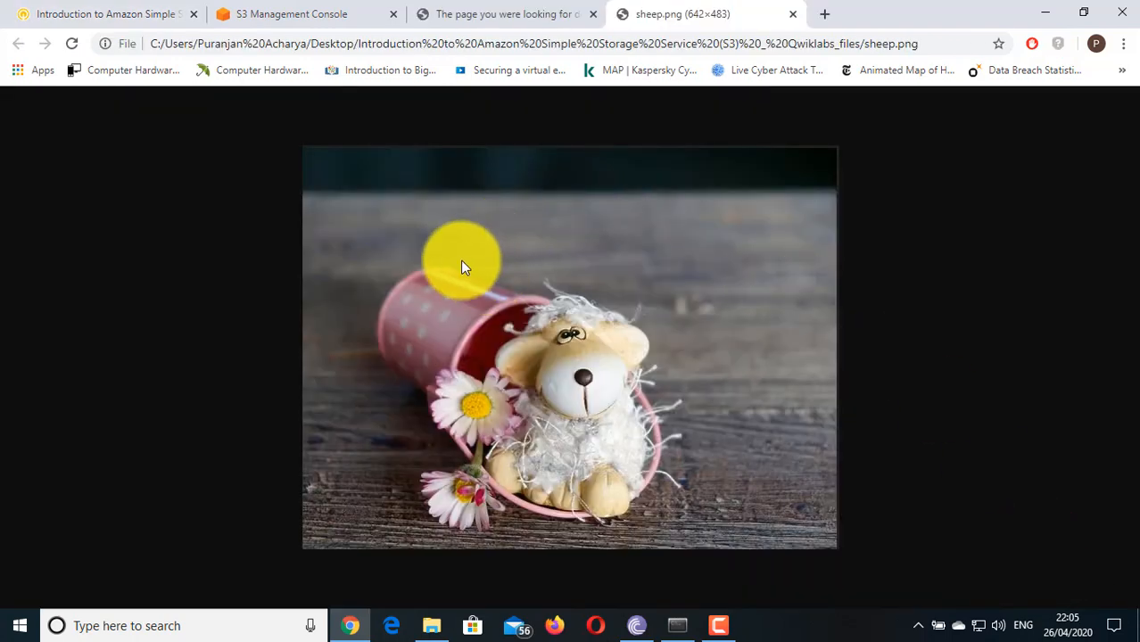
Save the displayed sheep image to the Desktop as a PNG file named sheep.
right_click(546, 227)
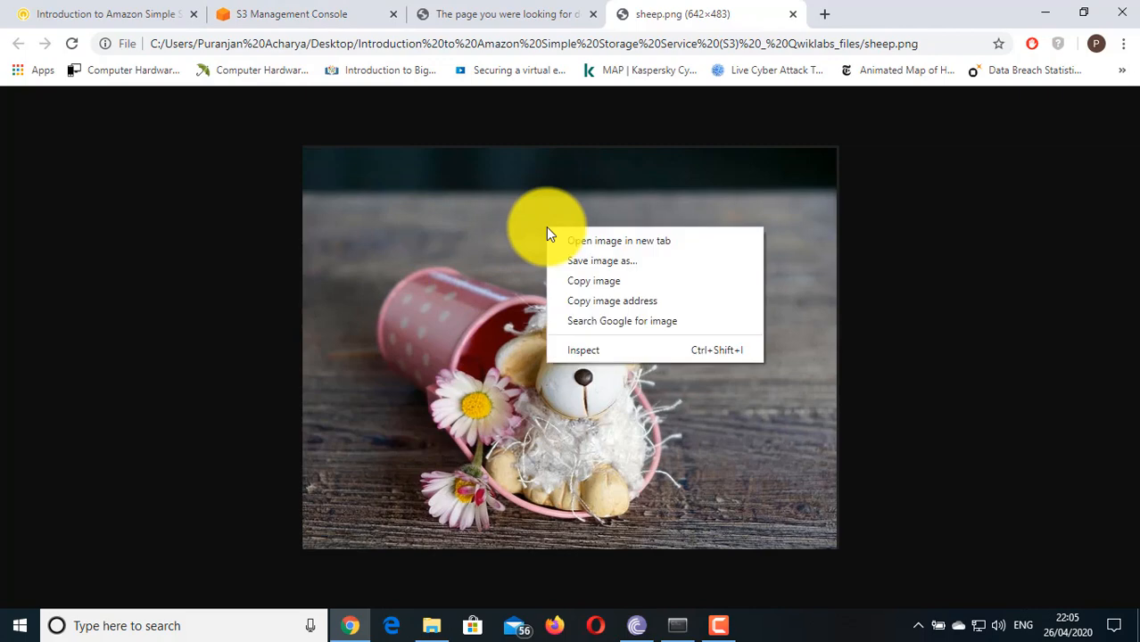
left_click(559, 152)
right_click(558, 156)
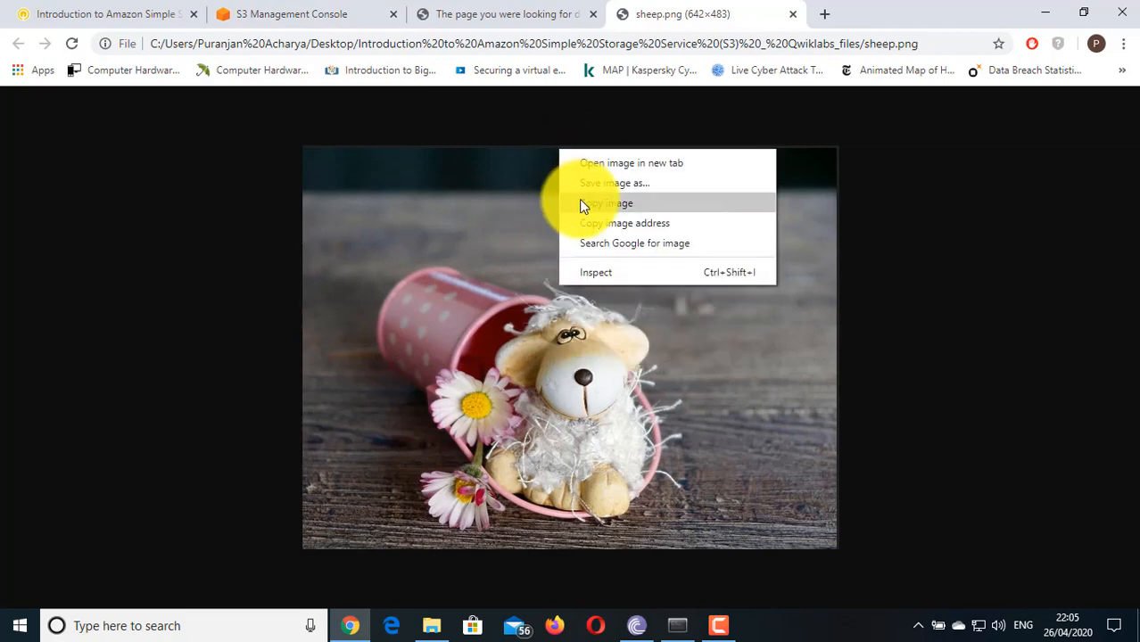
left_click(584, 188)
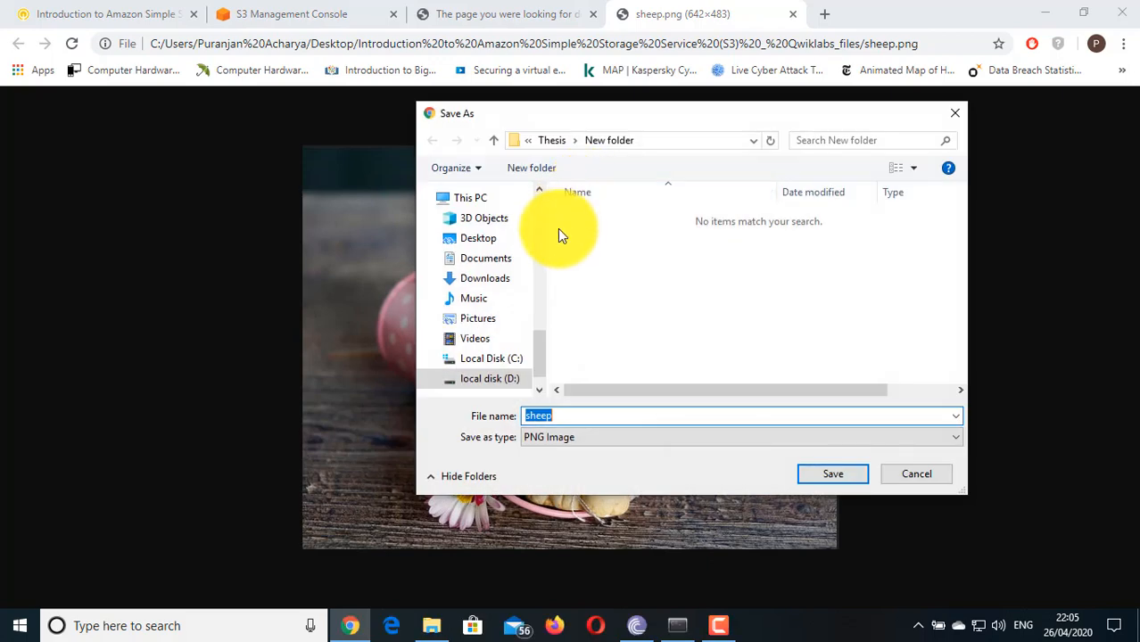
left_click(482, 246)
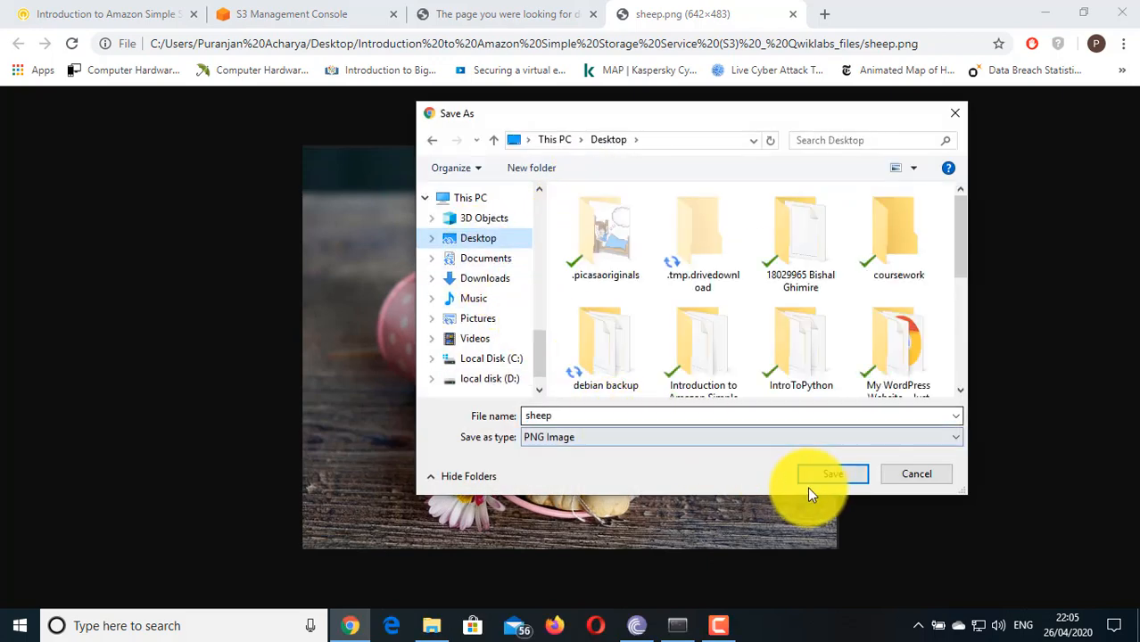
left_click(845, 478)
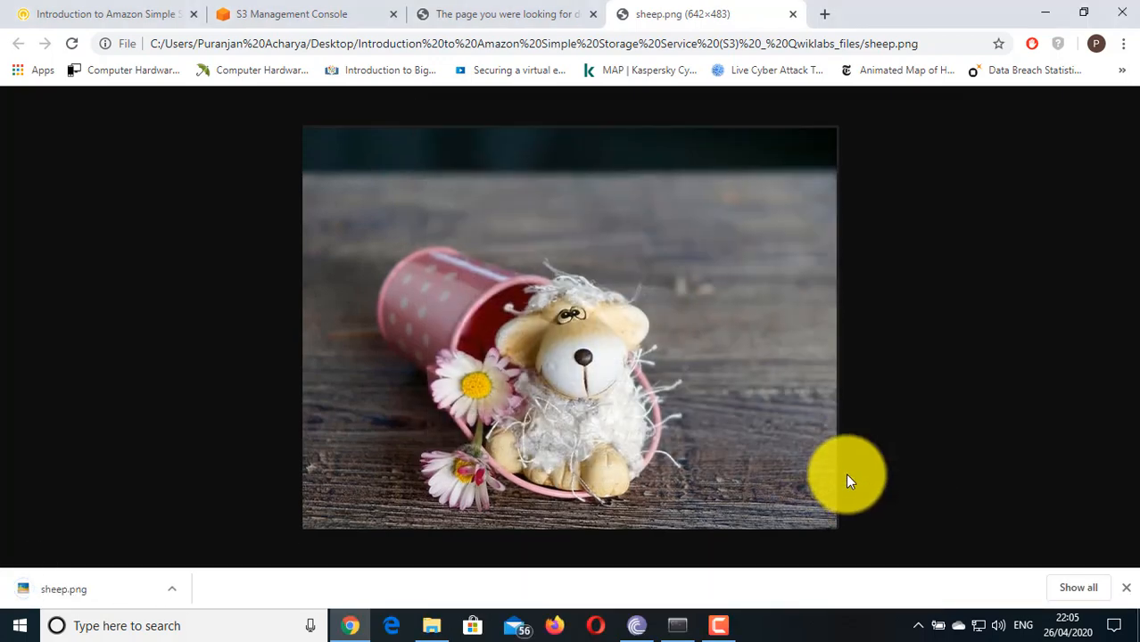
Upload sheep.png from the Desktop to myqwikbucket1 in the S3 console with default settings, and refresh the object list.
left_click(333, 7)
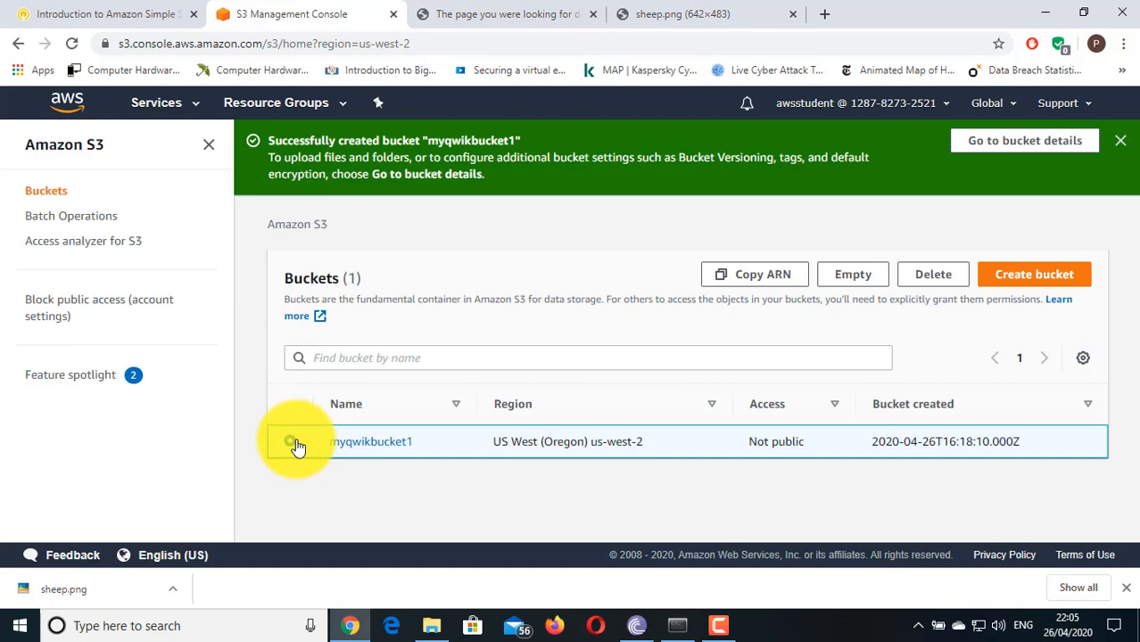
left_click(326, 442)
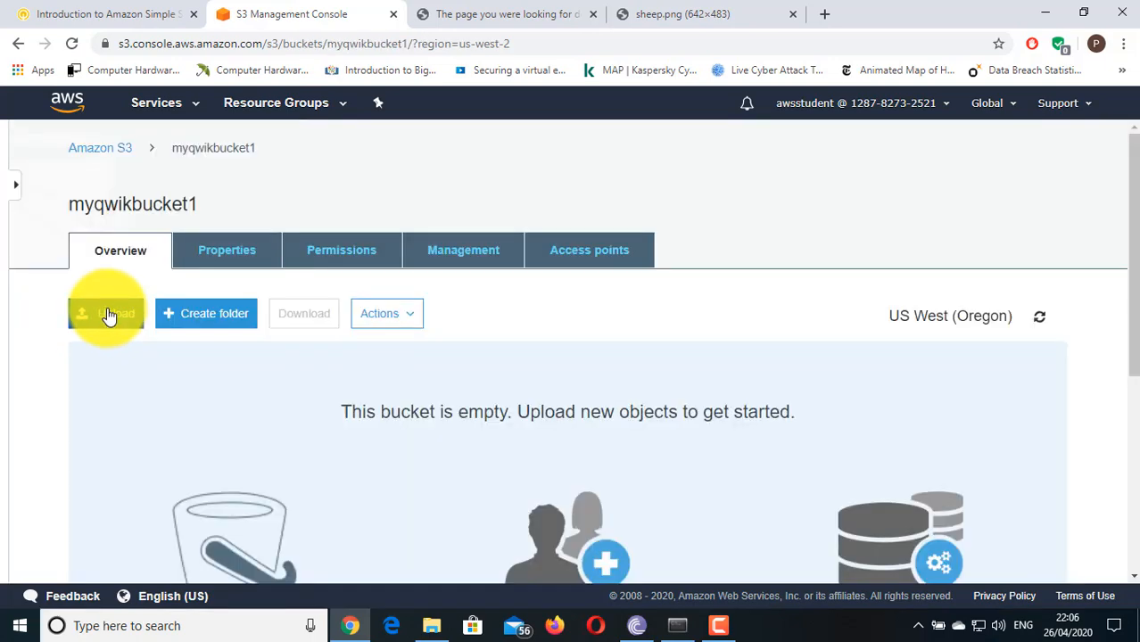
left_click(107, 312)
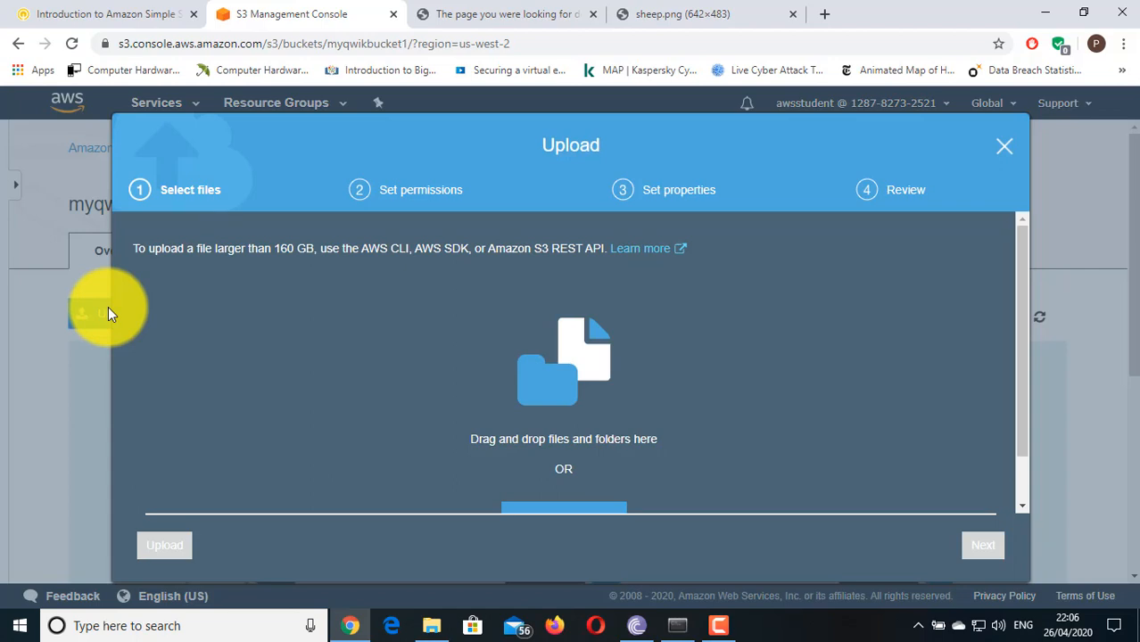
scroll(500, 392, "down", 2)
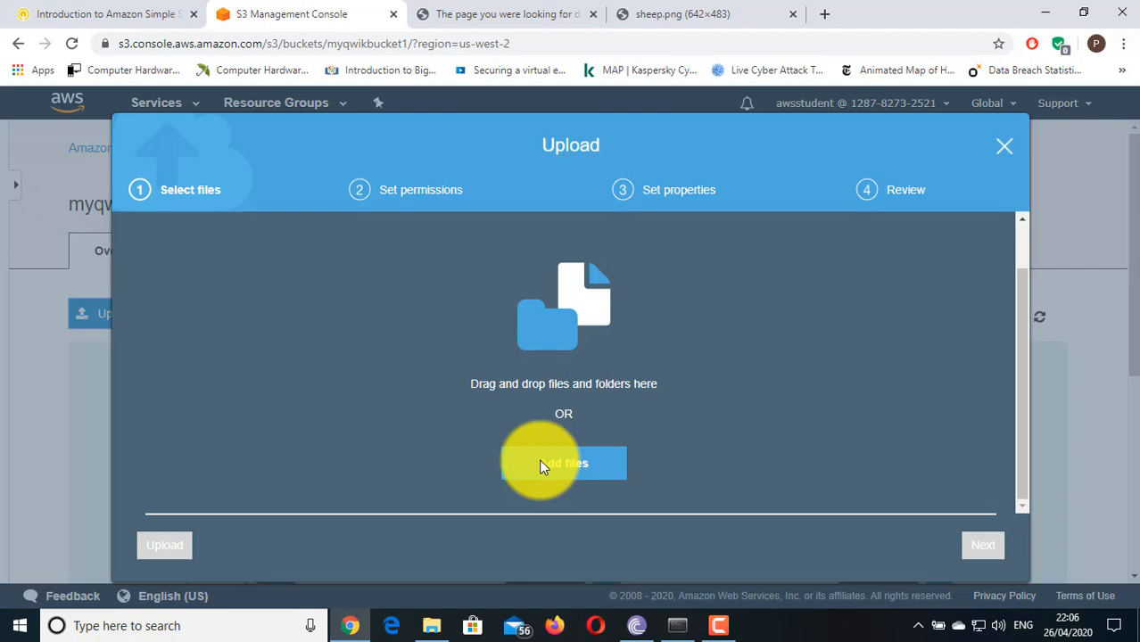
left_click(541, 464)
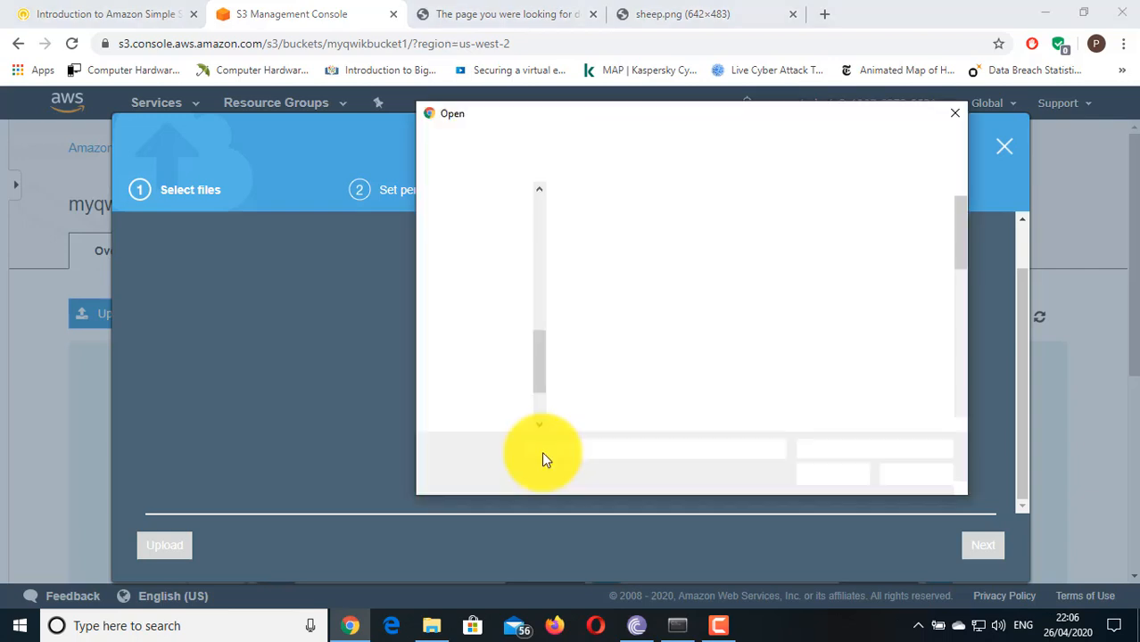
left_click(479, 344)
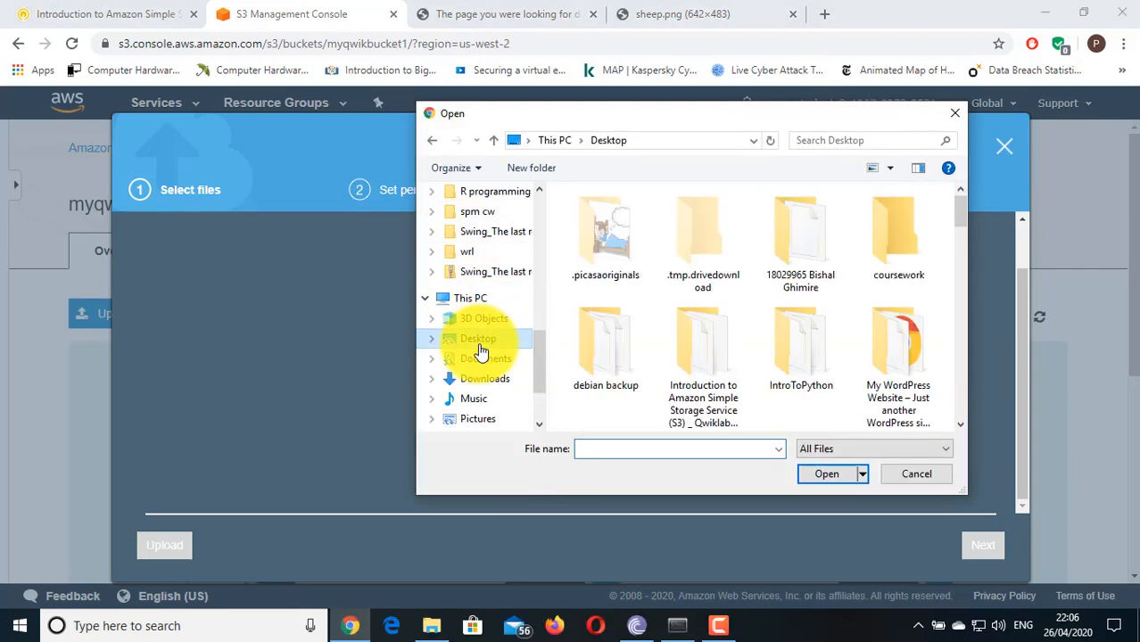
scroll(692, 319, "down", 5)
left_click(692, 318)
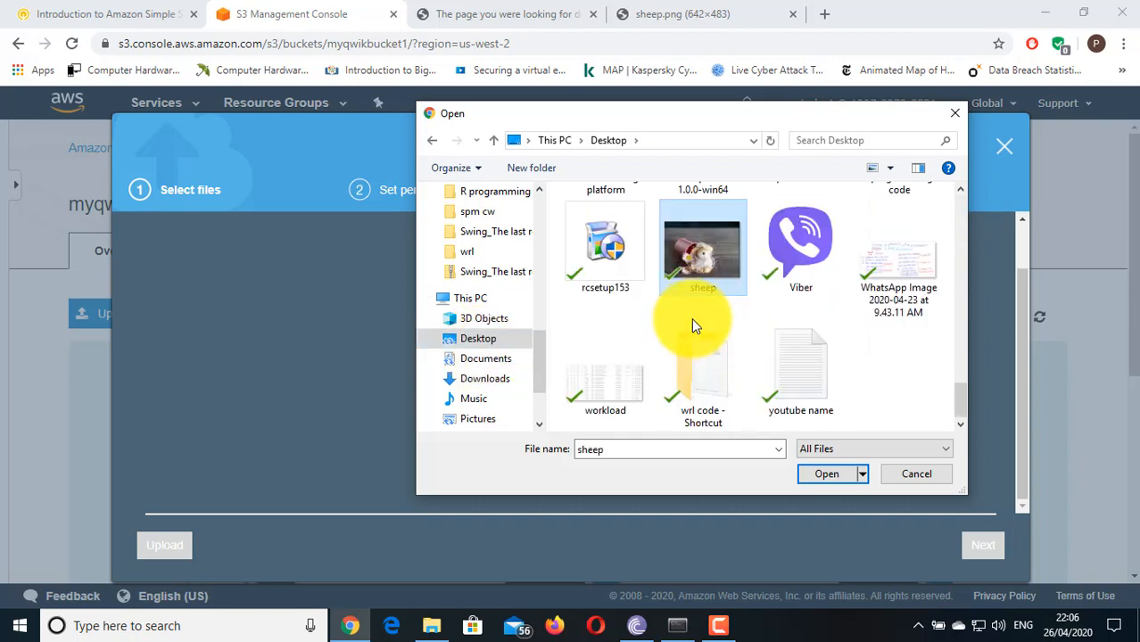
left_click(818, 473)
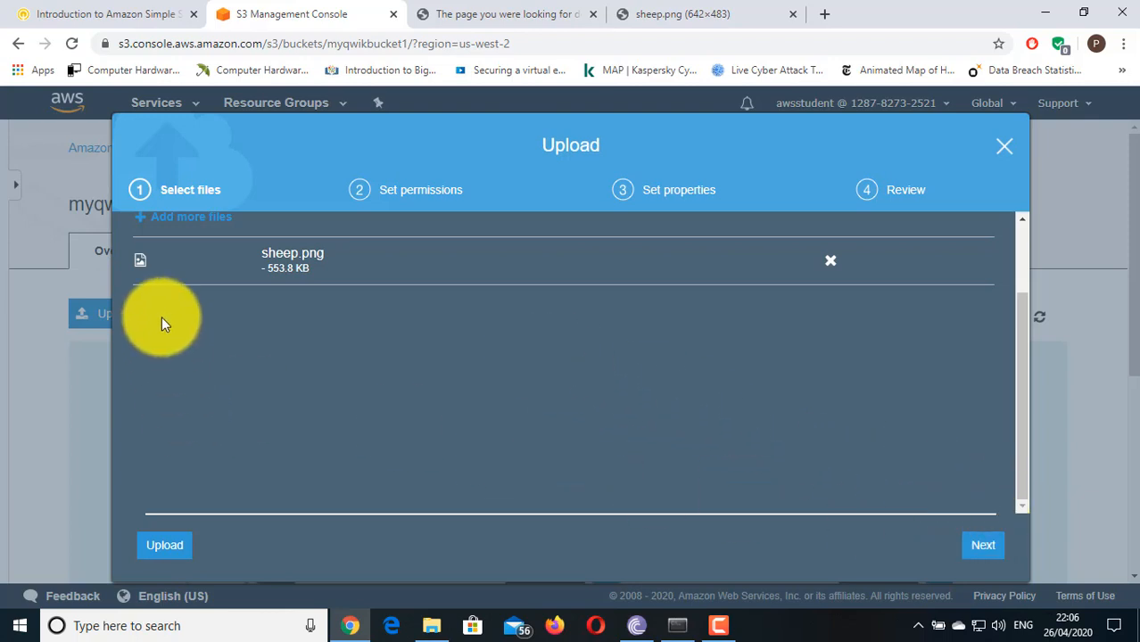
left_click(165, 545)
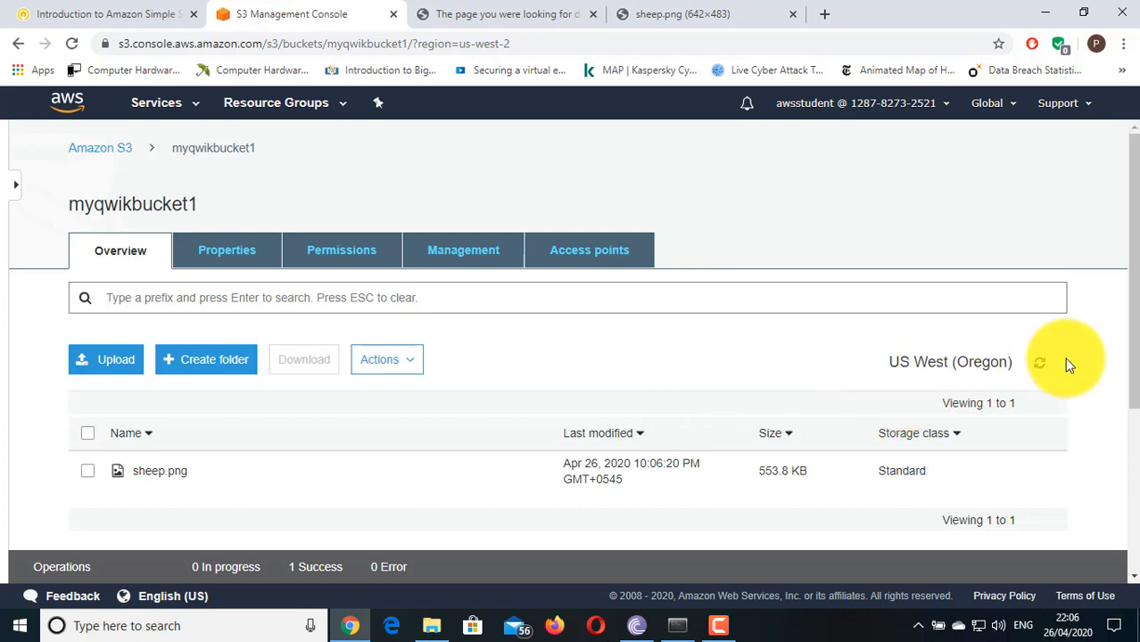
left_click(1040, 364)
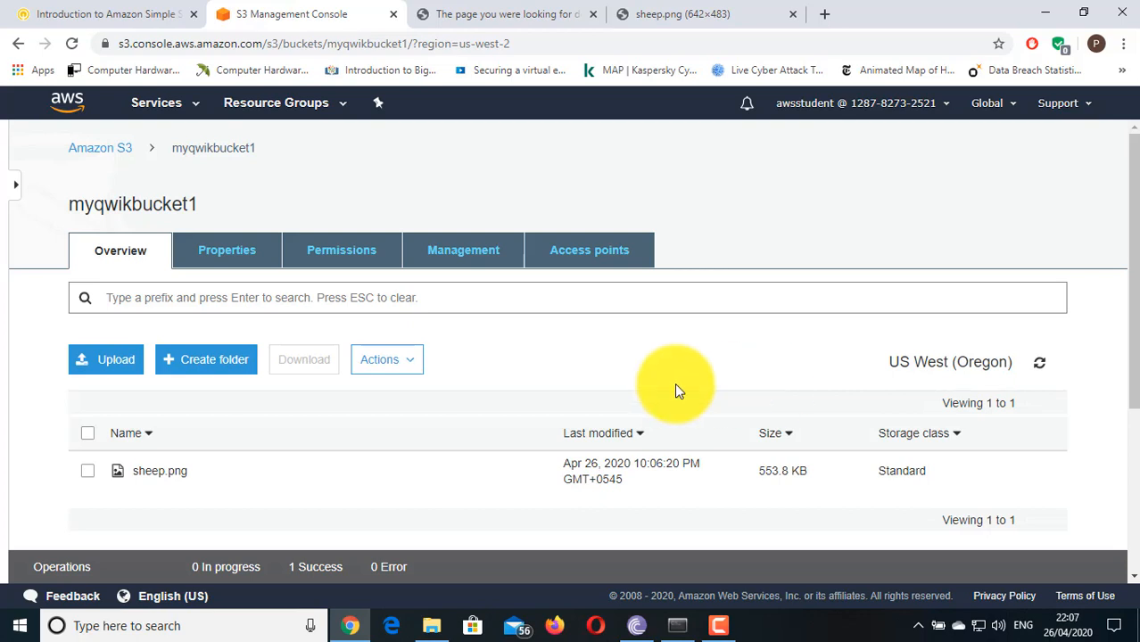
Select the sheep.png object in the bucket and copy its Object URL from the details.
left_click(92, 477)
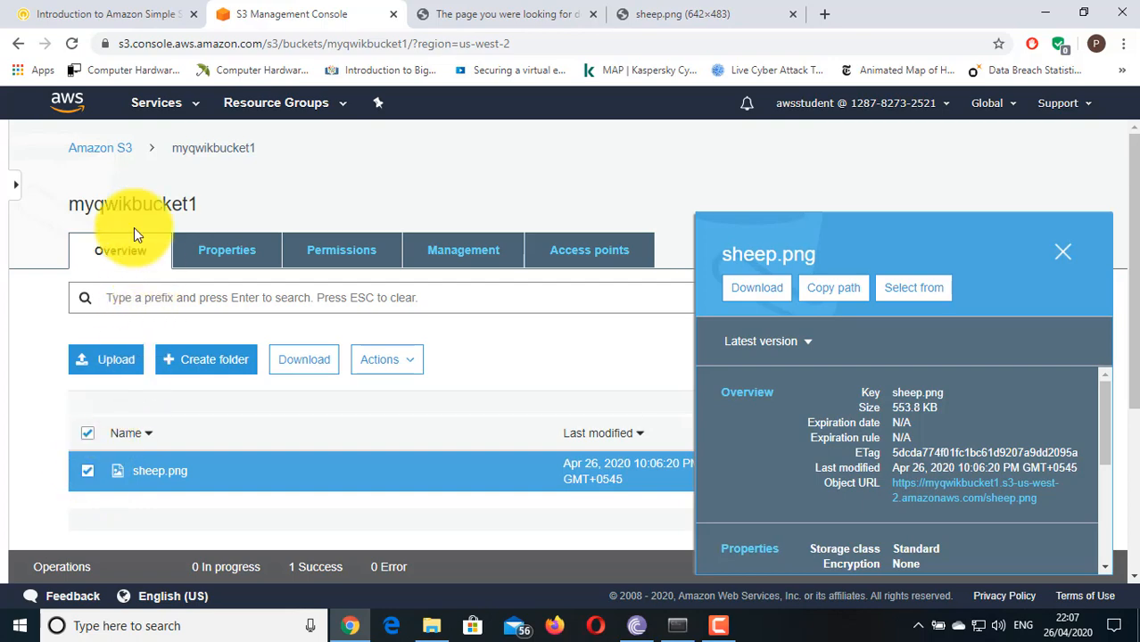
left_click_drag(1039, 430, 895, 415)
key("ctrl+c")
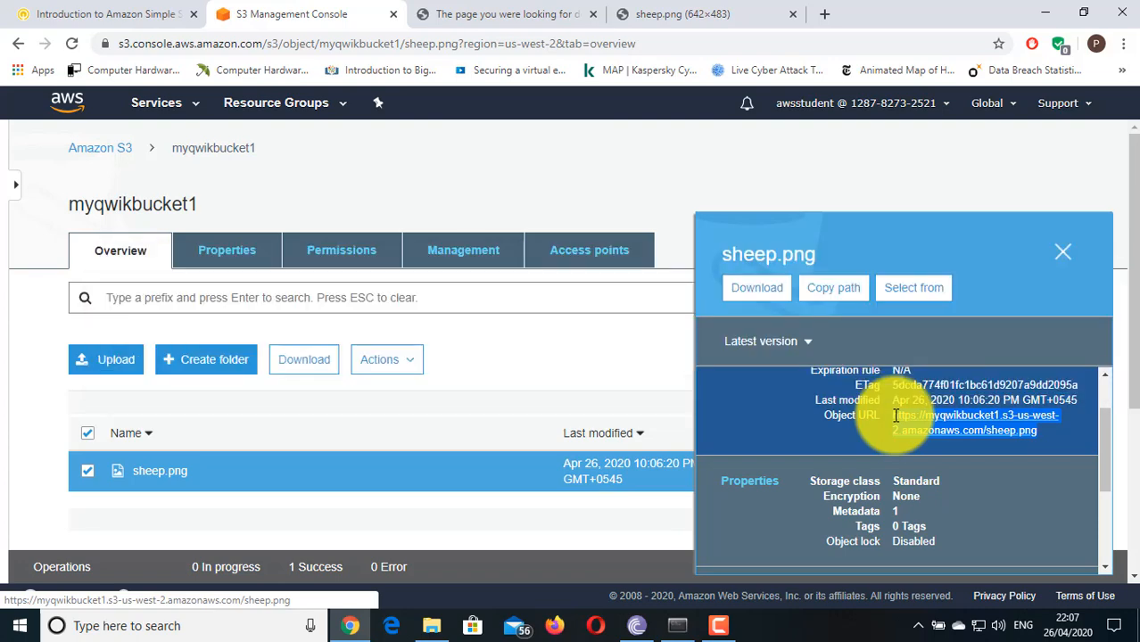
Test the copied sheep.png object URL in the missing-page Qwiklabs tab, check the response code, and return to the S3 console.
left_click(499, 14)
left_click(483, 44)
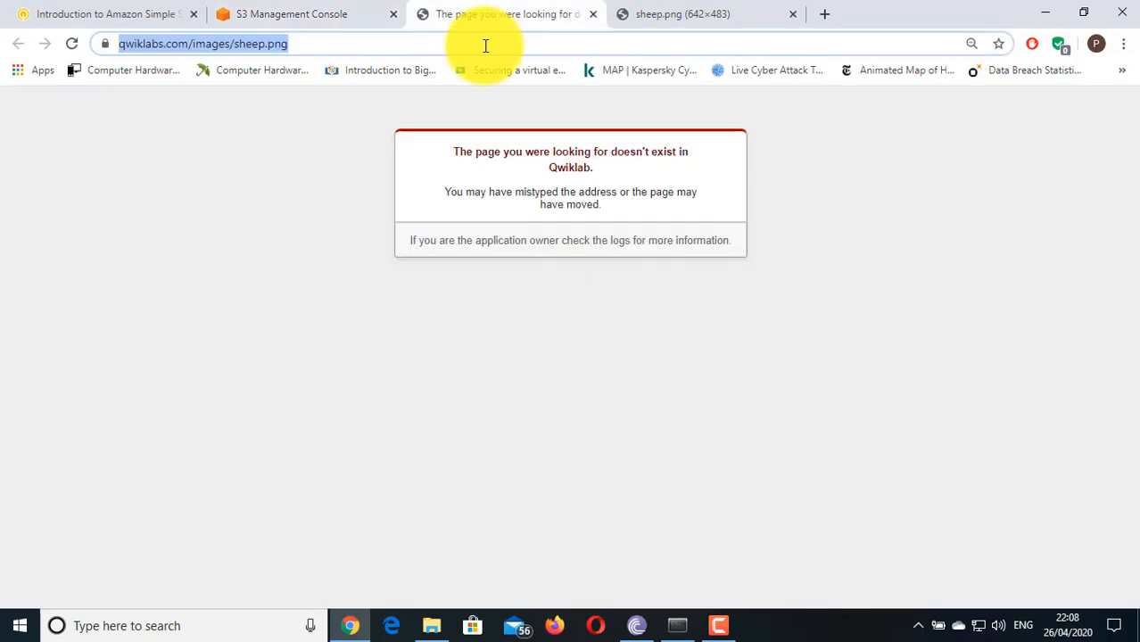
key("ctrl+v")
key("Return")
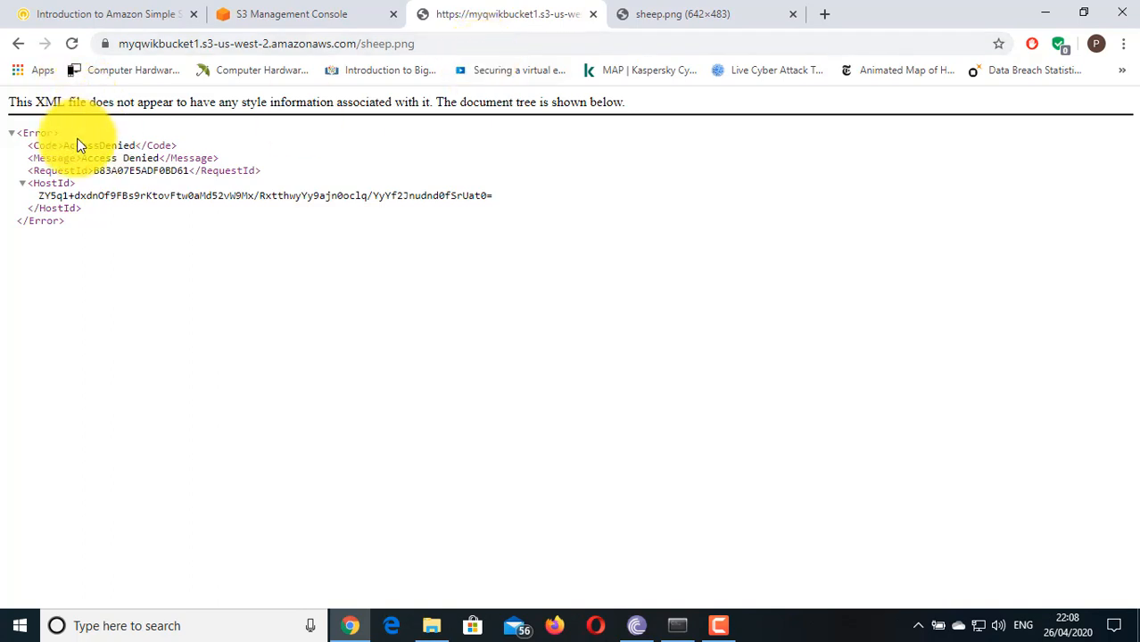
left_click_drag(69, 147, 159, 147)
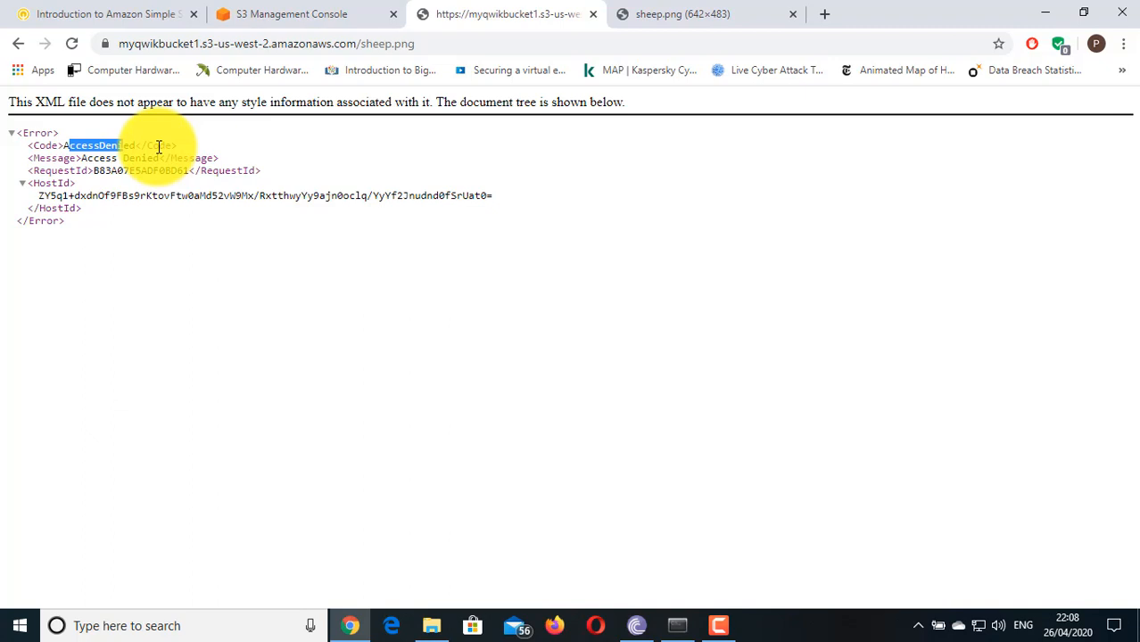
left_click(311, 7)
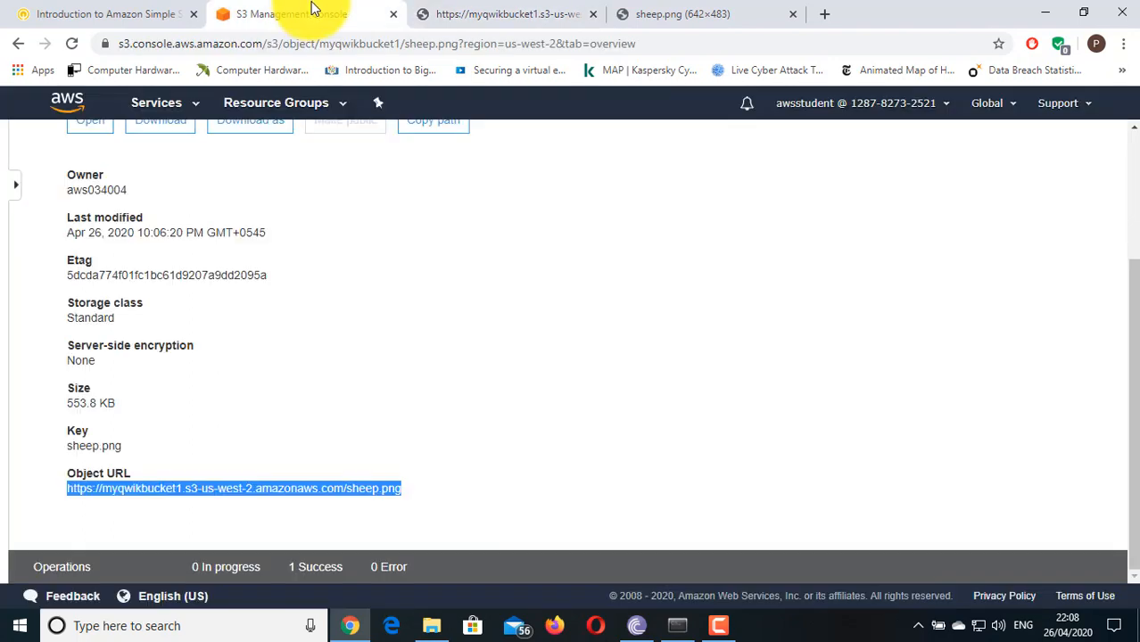
Try to grant the Everyone group read access to the sheep.png object in its permissions, and check the response message.
scroll(281, 205, "up", 3)
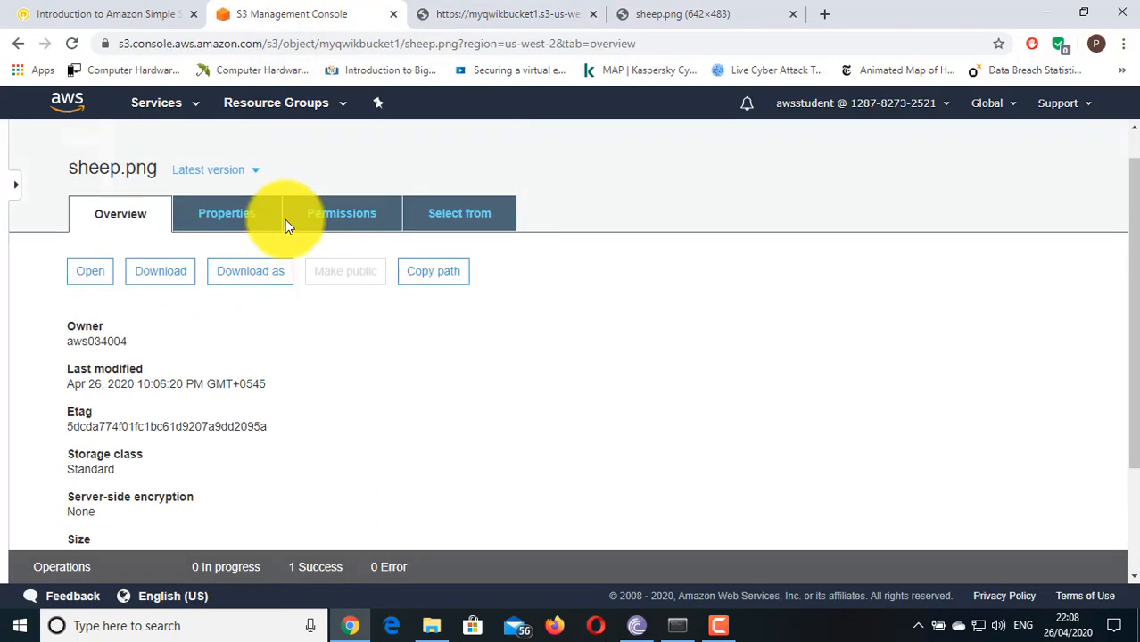
left_click(346, 232)
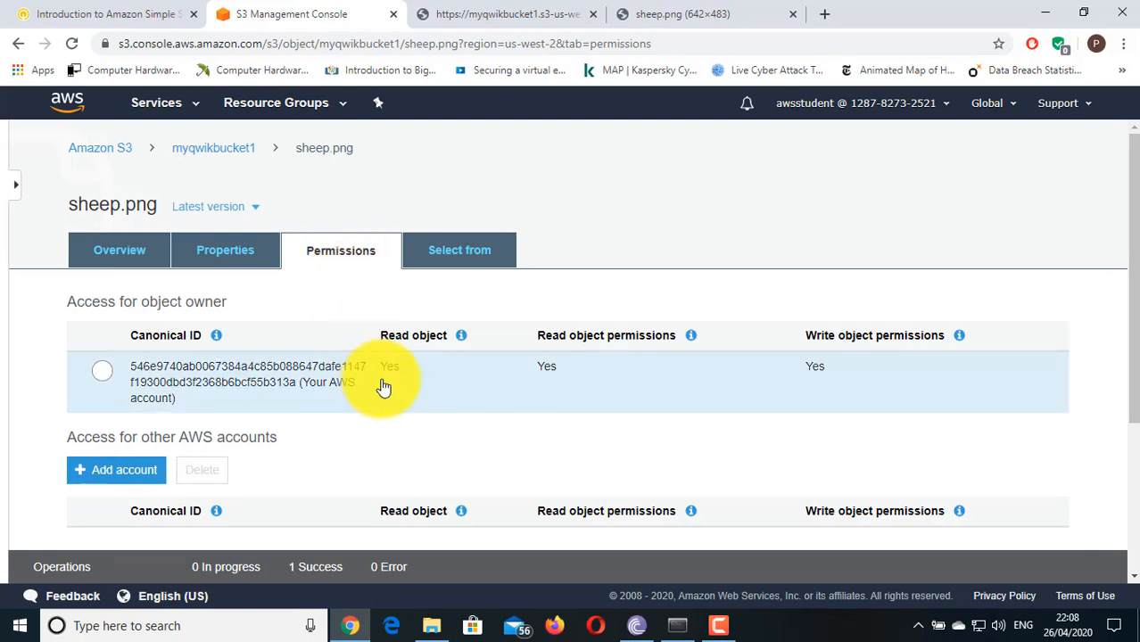
scroll(383, 387, "down", 3)
left_click(102, 476)
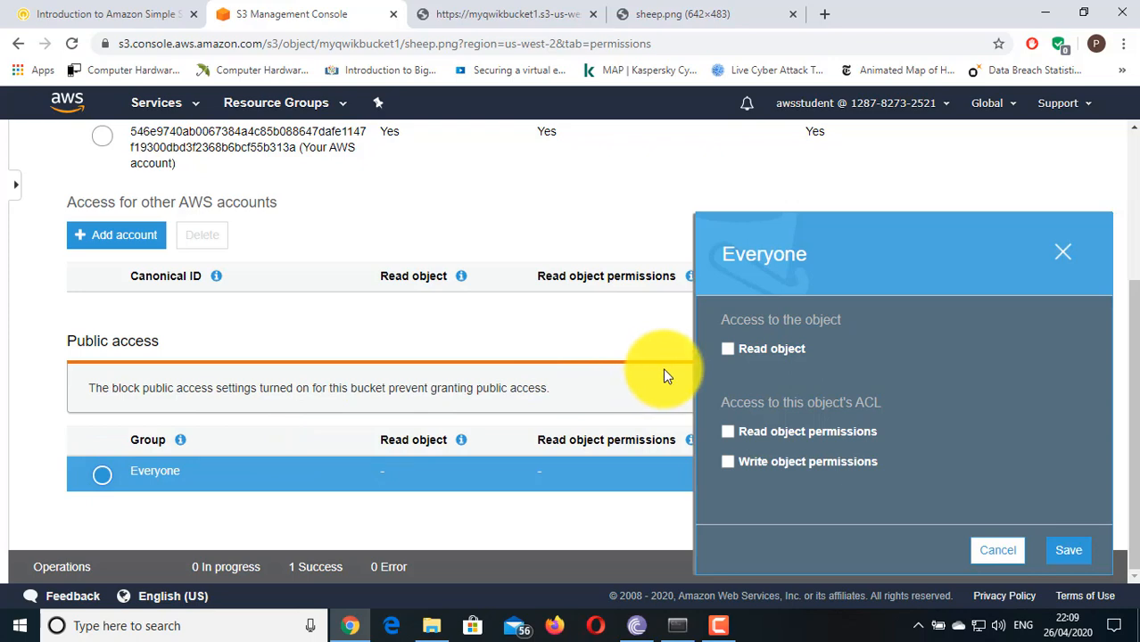
left_click(729, 349)
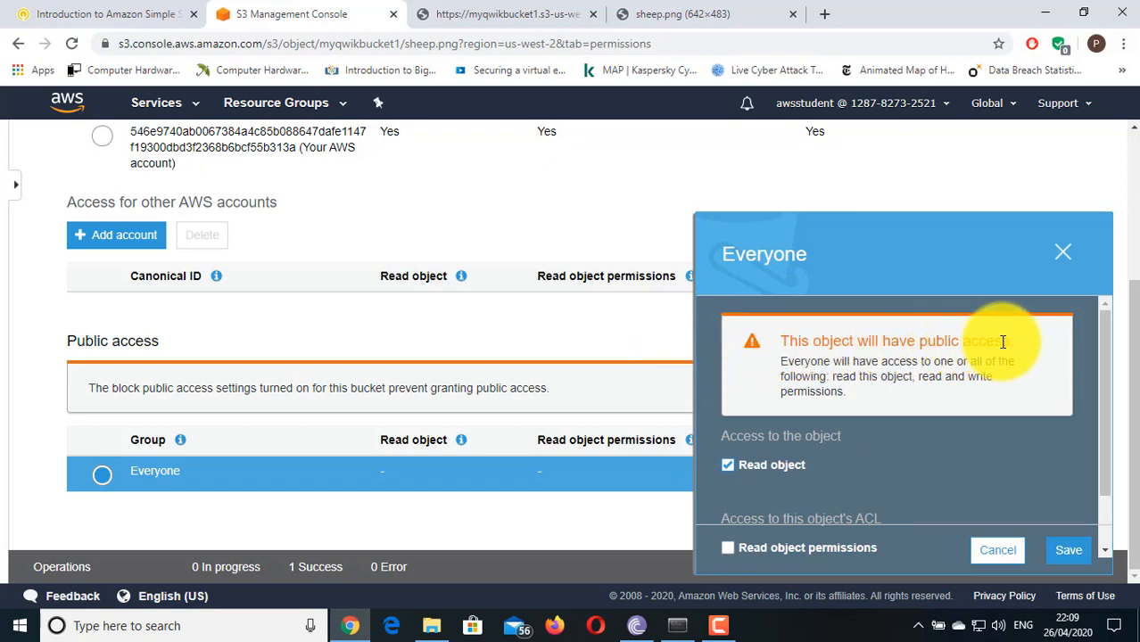
left_click(1070, 549)
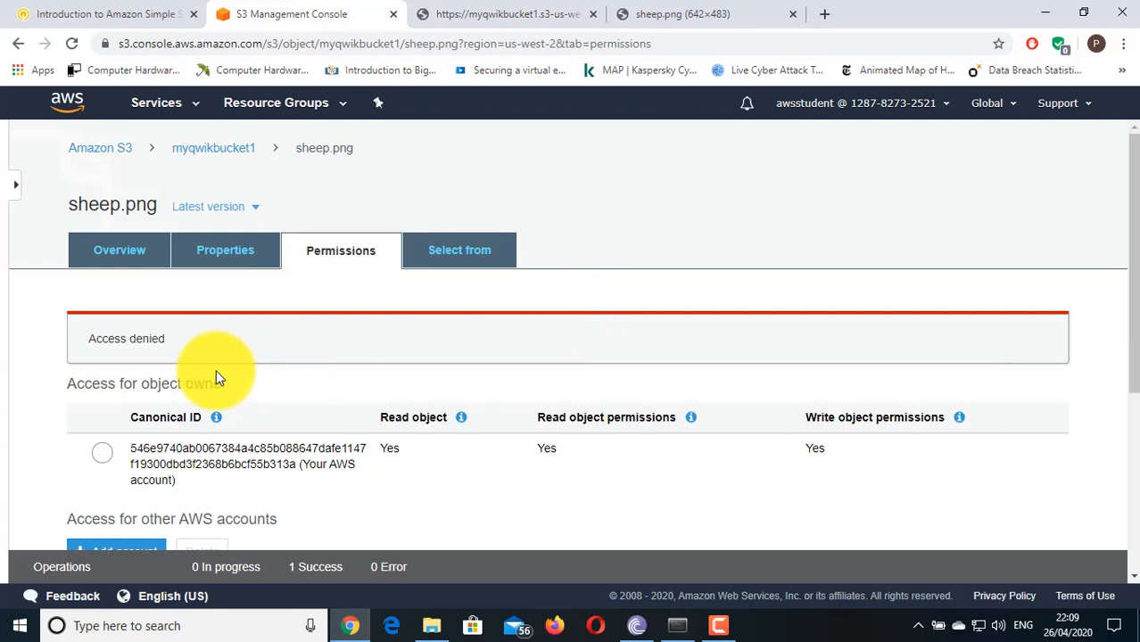
left_click_drag(82, 337, 171, 345)
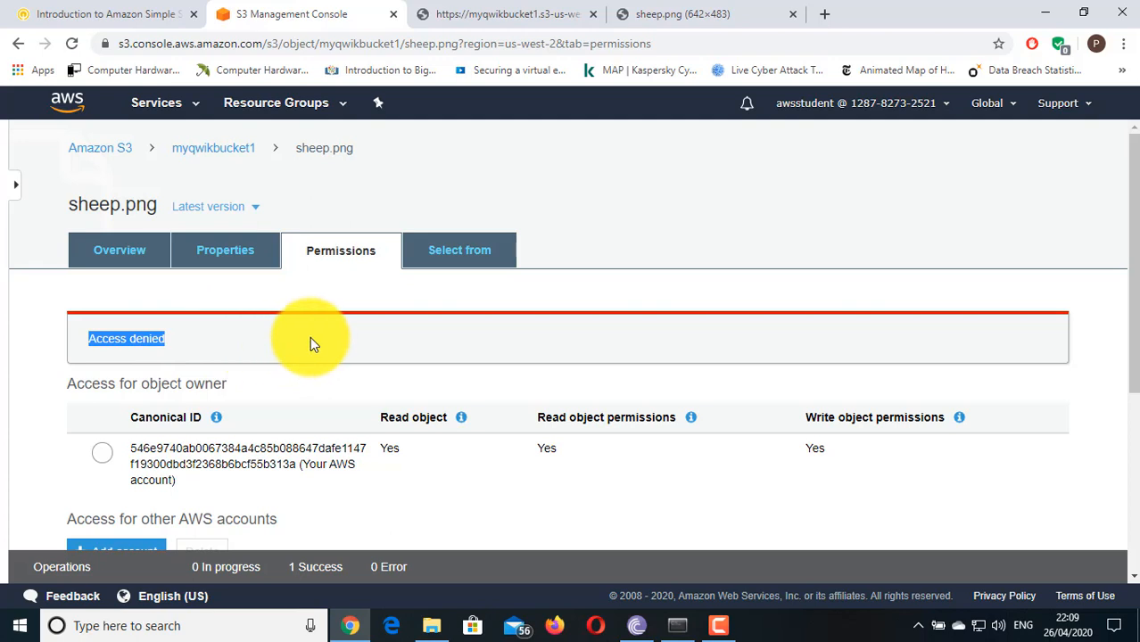
Turn off Block all public access in the permissions of myqwikbucket1 and save, entering "confirm" to apply the change.
left_click(226, 159)
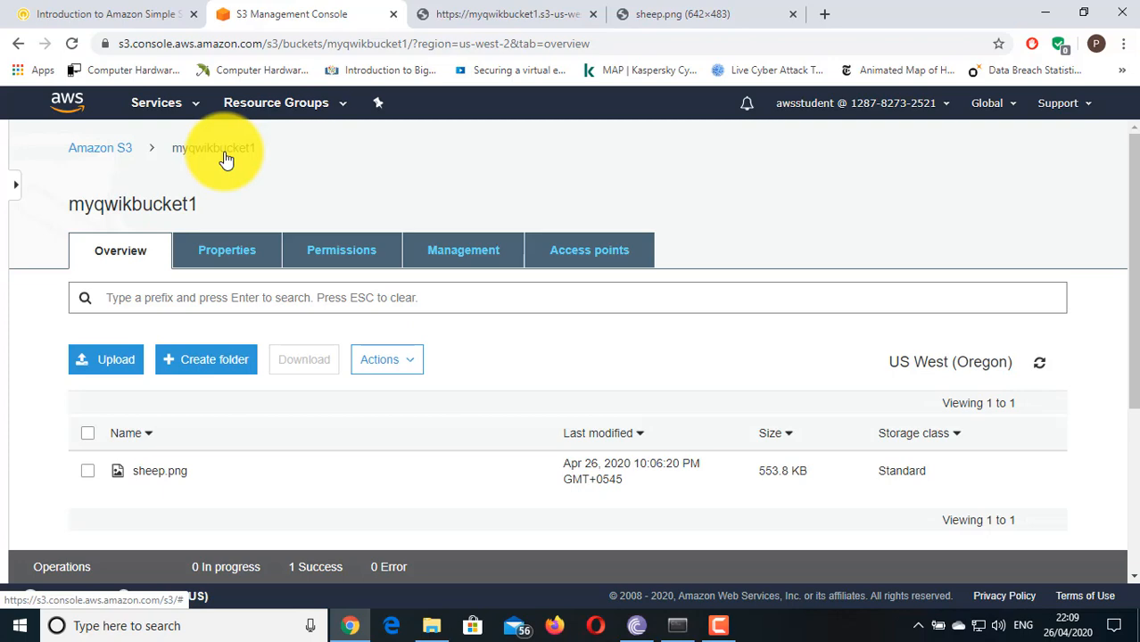
left_click(346, 258)
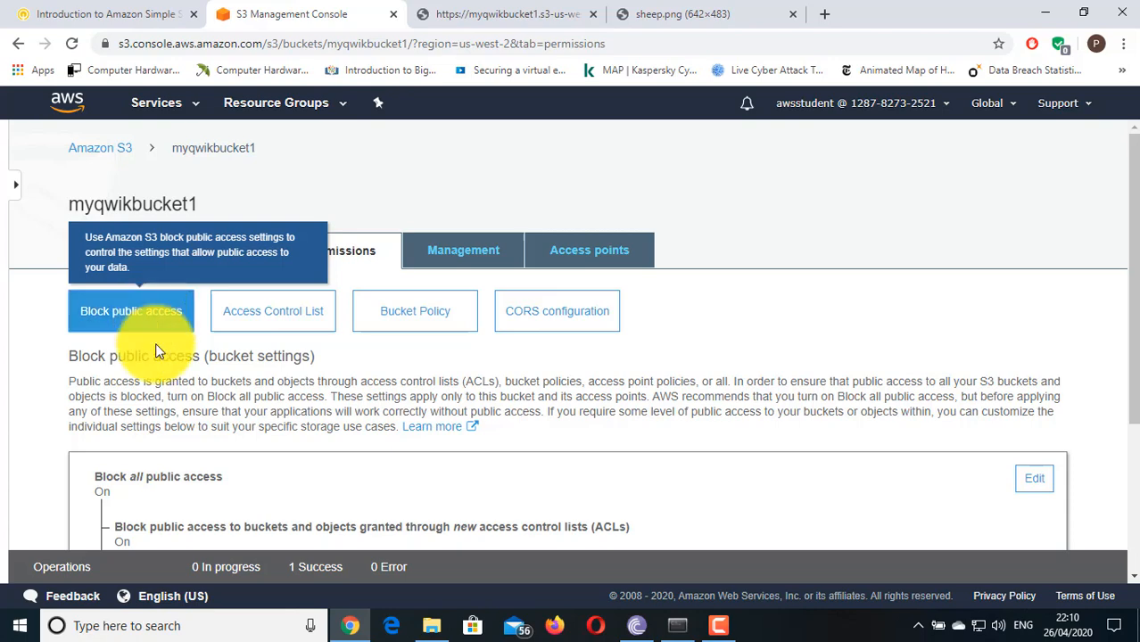
scroll(151, 328, "down", 1)
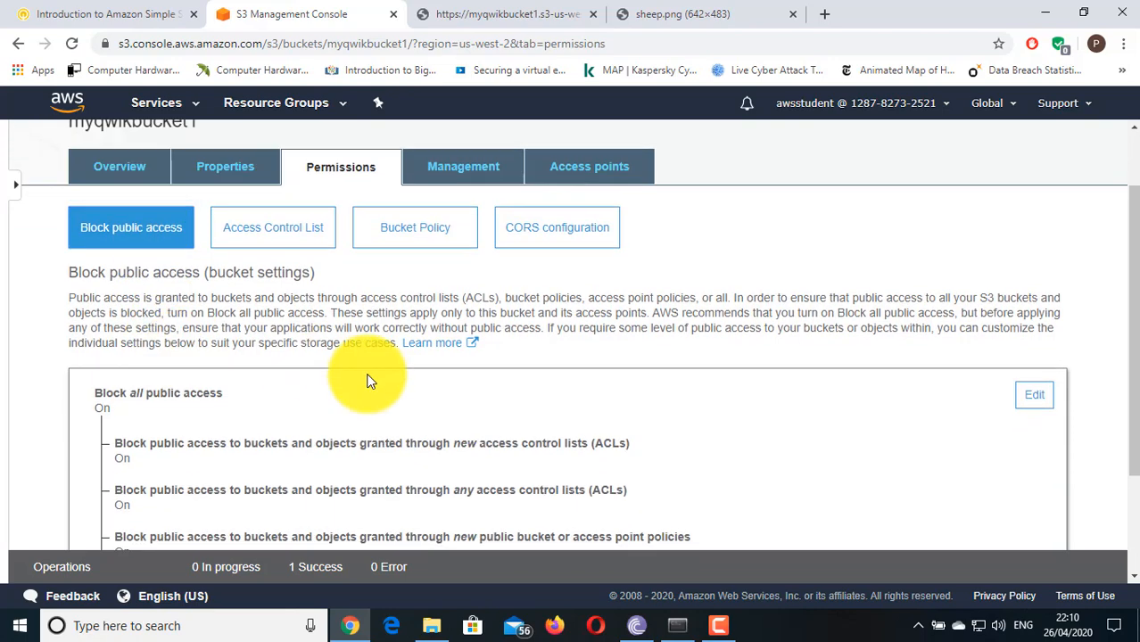
left_click(1032, 402)
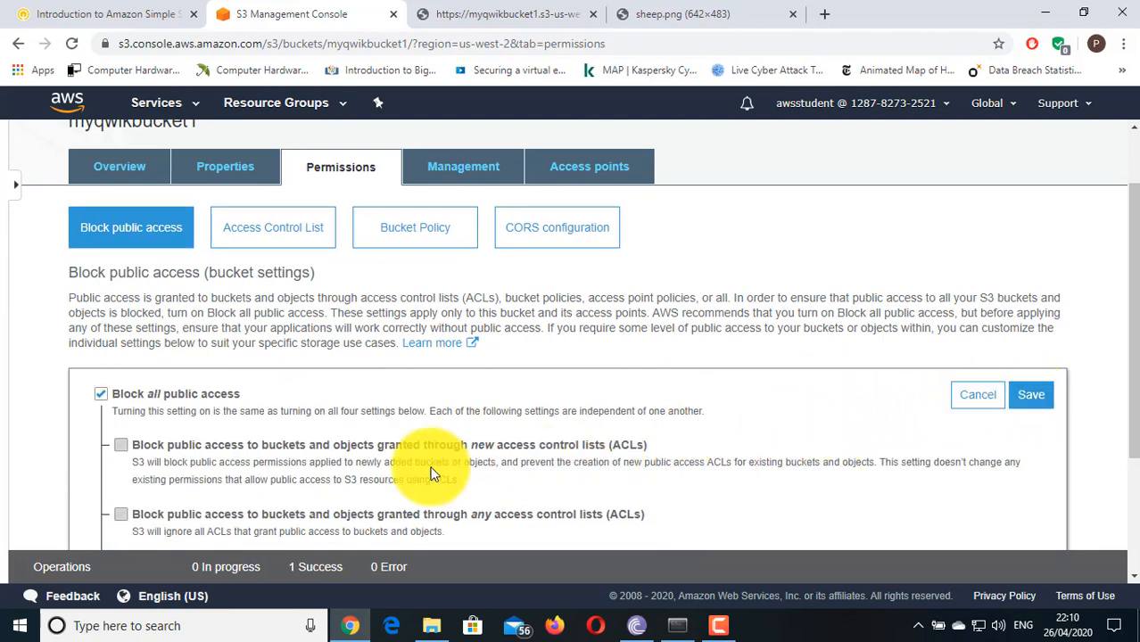
scroll(267, 446, "down", 2)
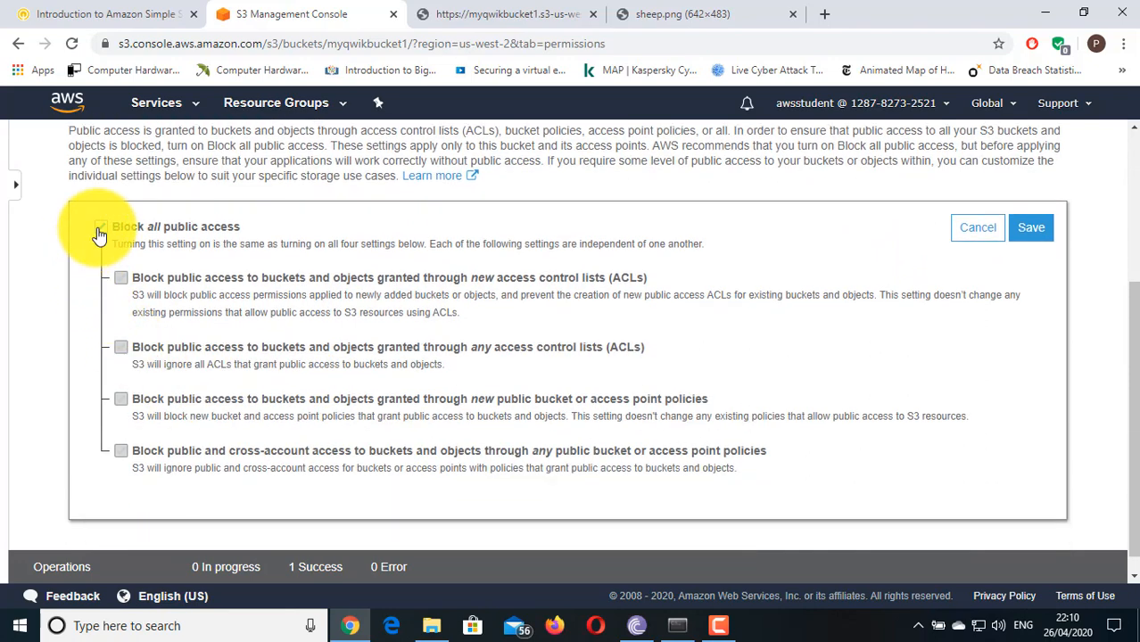
left_click(100, 229)
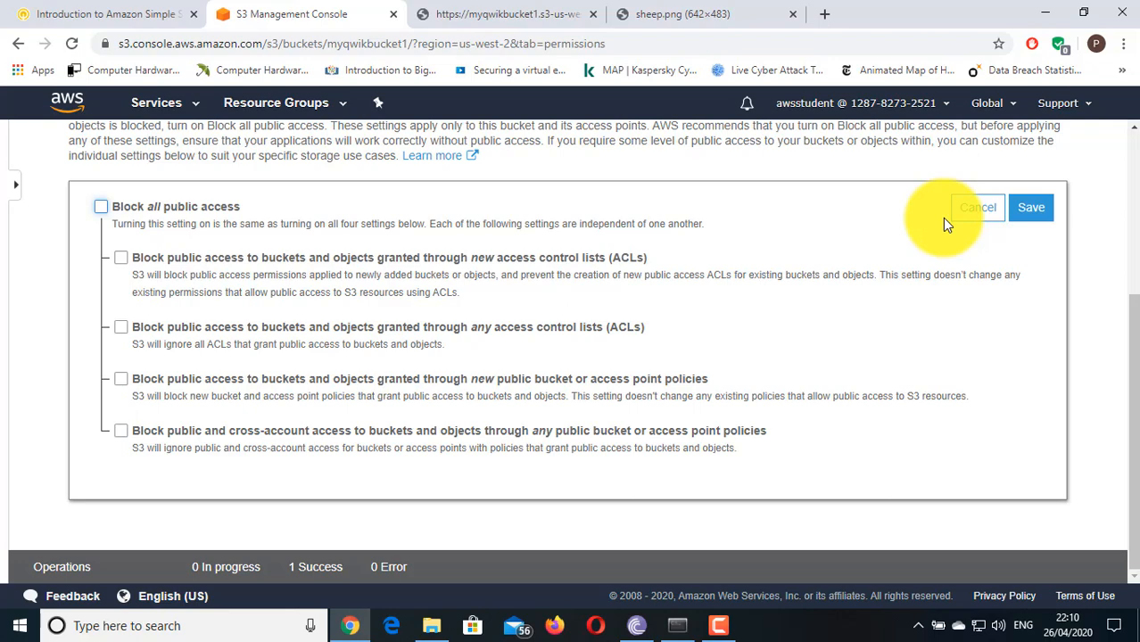
left_click(1026, 209)
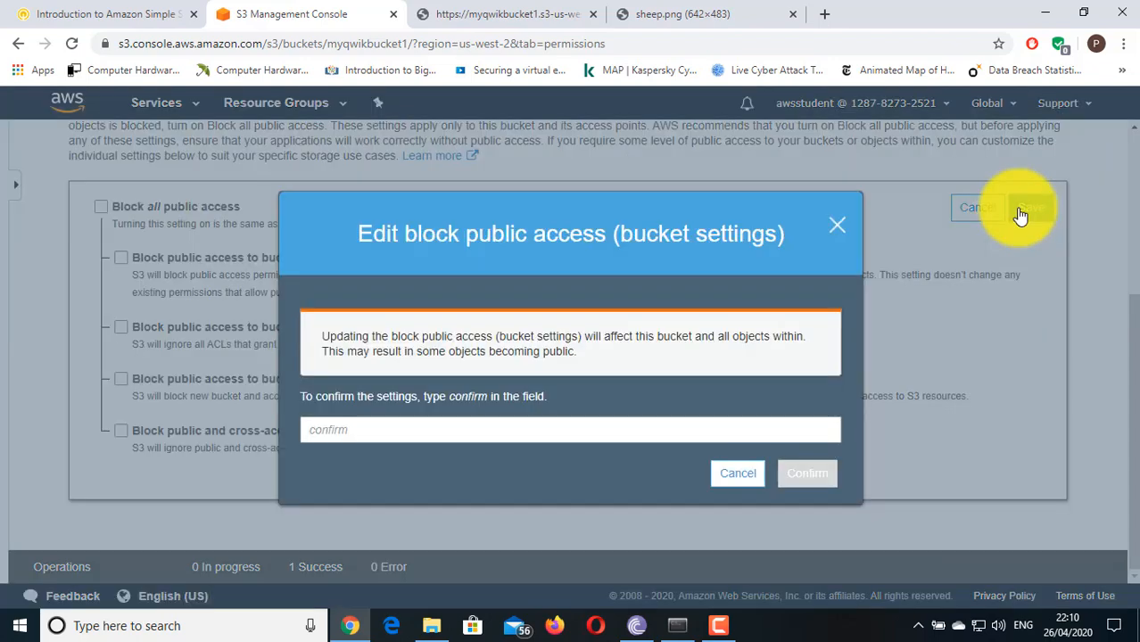
left_click(374, 428)
type("confirm")
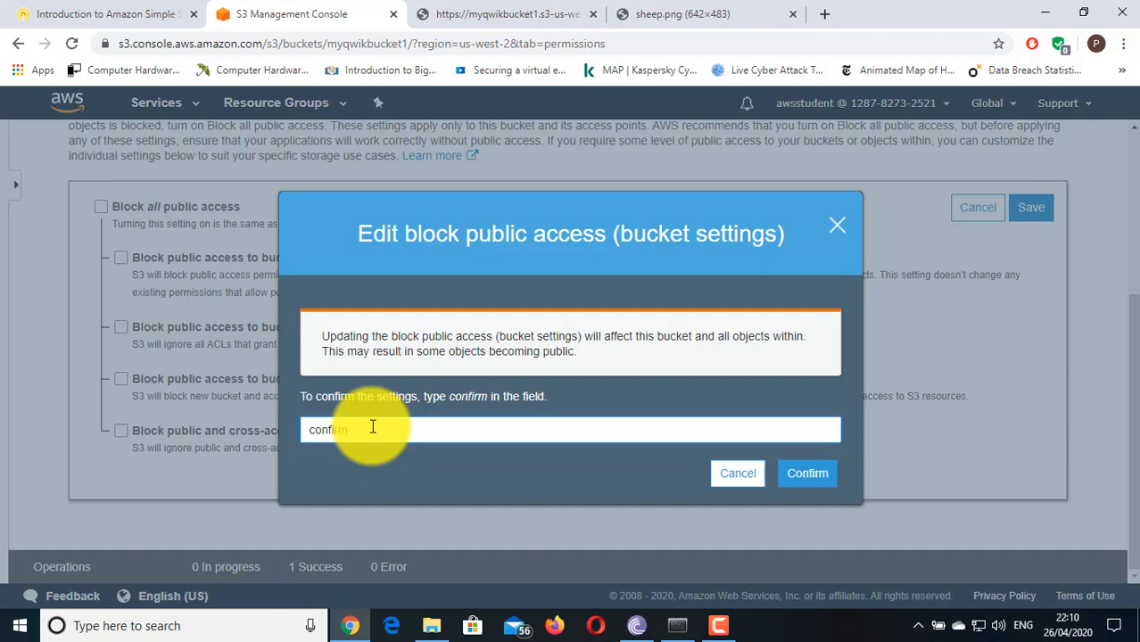
left_click(810, 486)
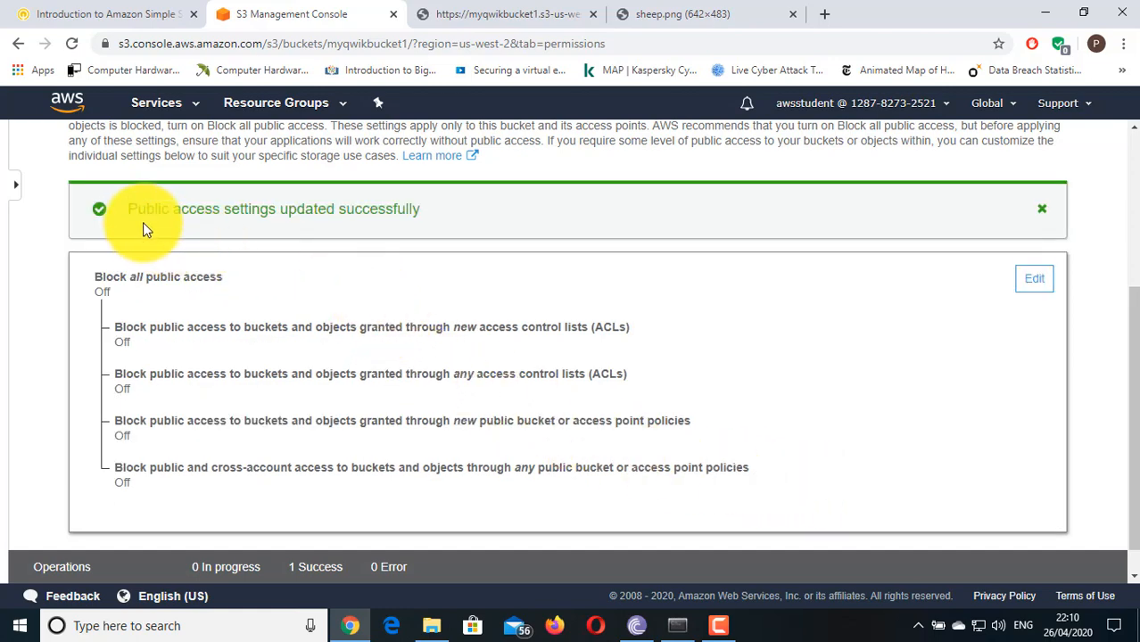
Open the sheep.png object's permissions from the bucket overview and grant the Everyone group Read object access.
scroll(769, 354, "up", 4)
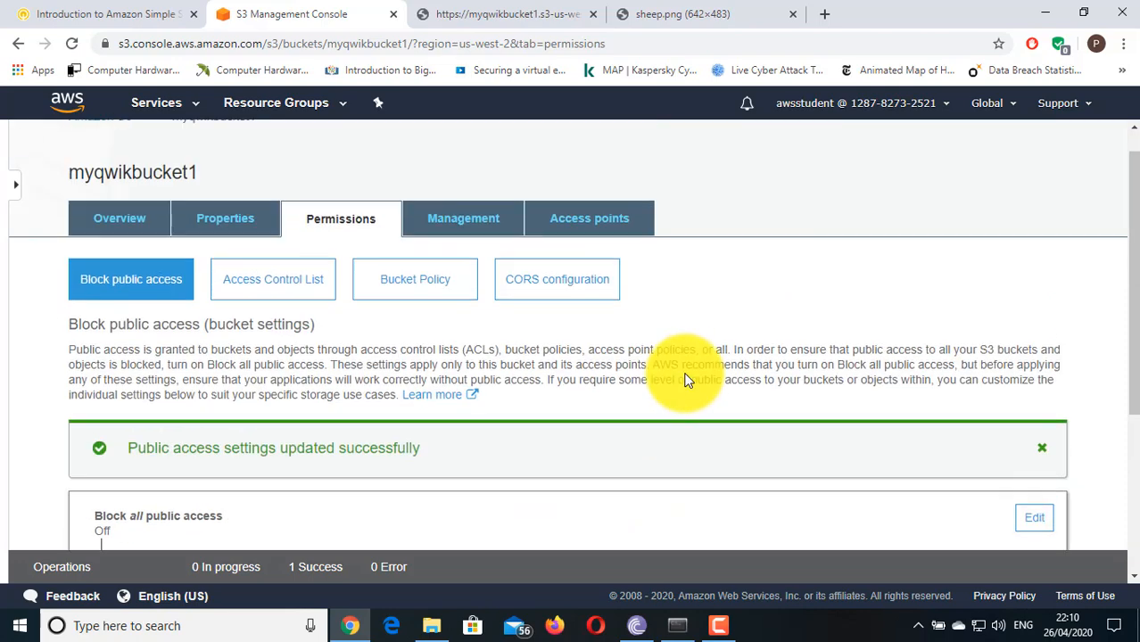
left_click(120, 253)
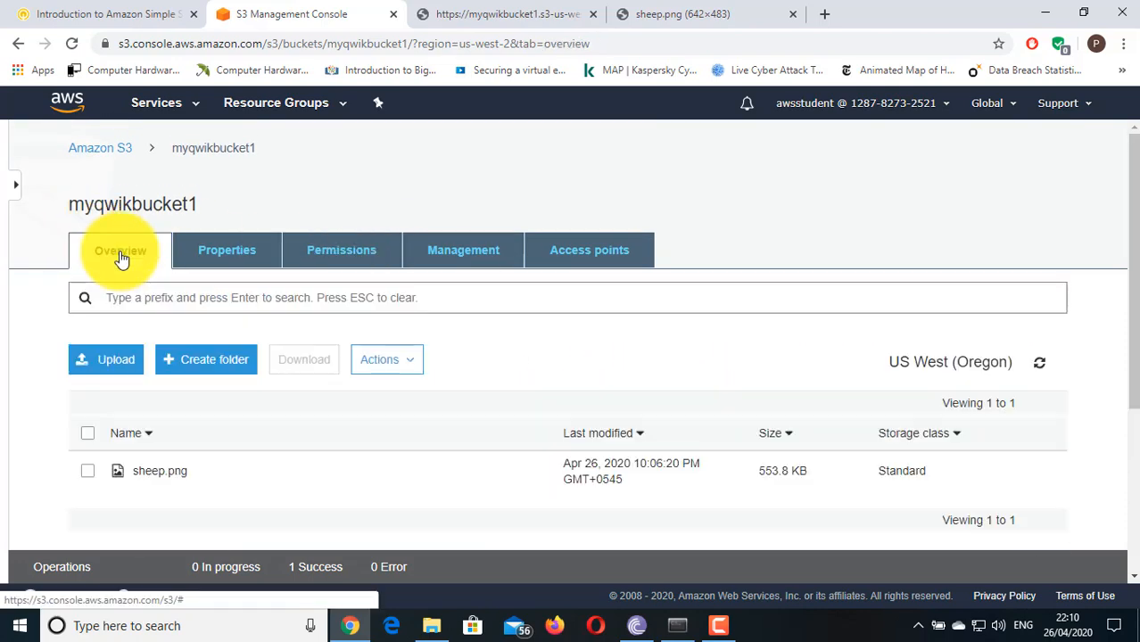
left_click(111, 465)
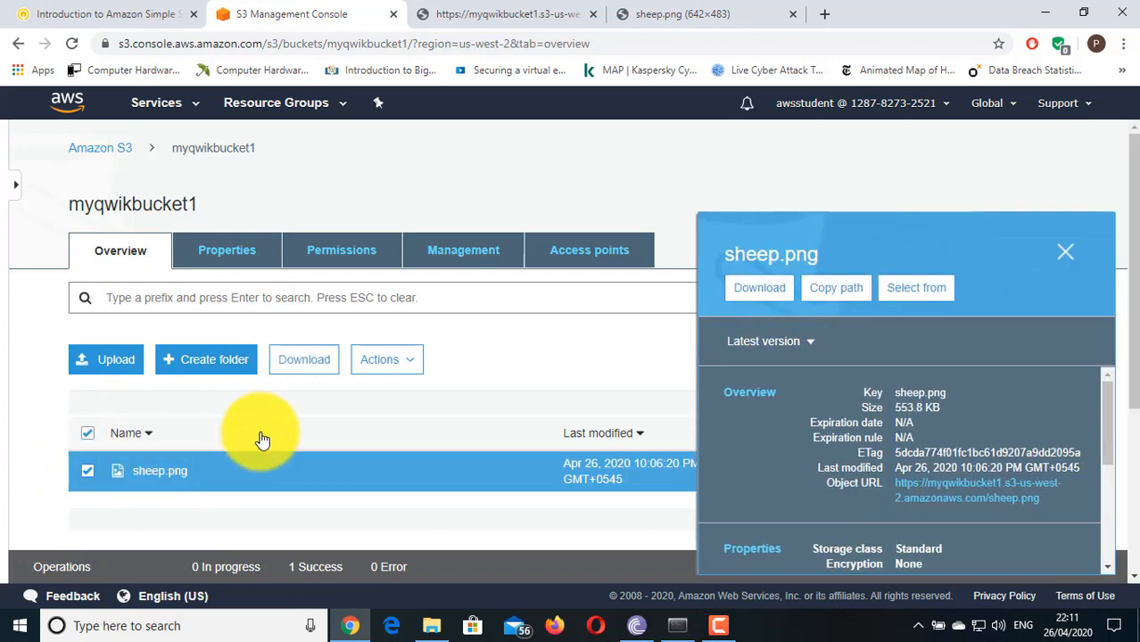
left_click(143, 472)
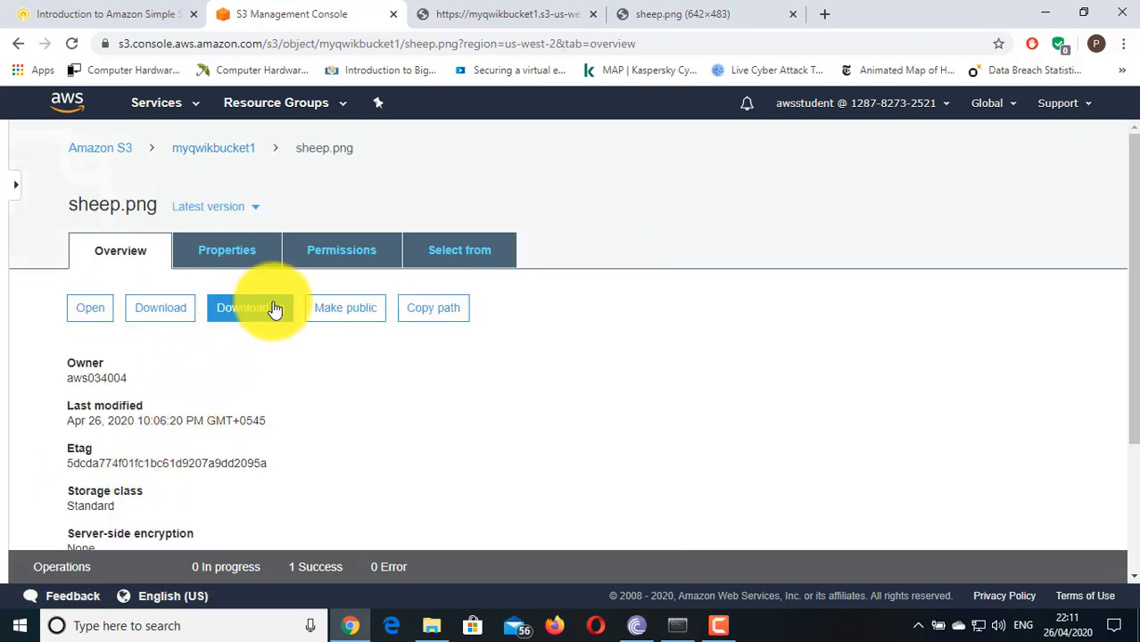
left_click(334, 261)
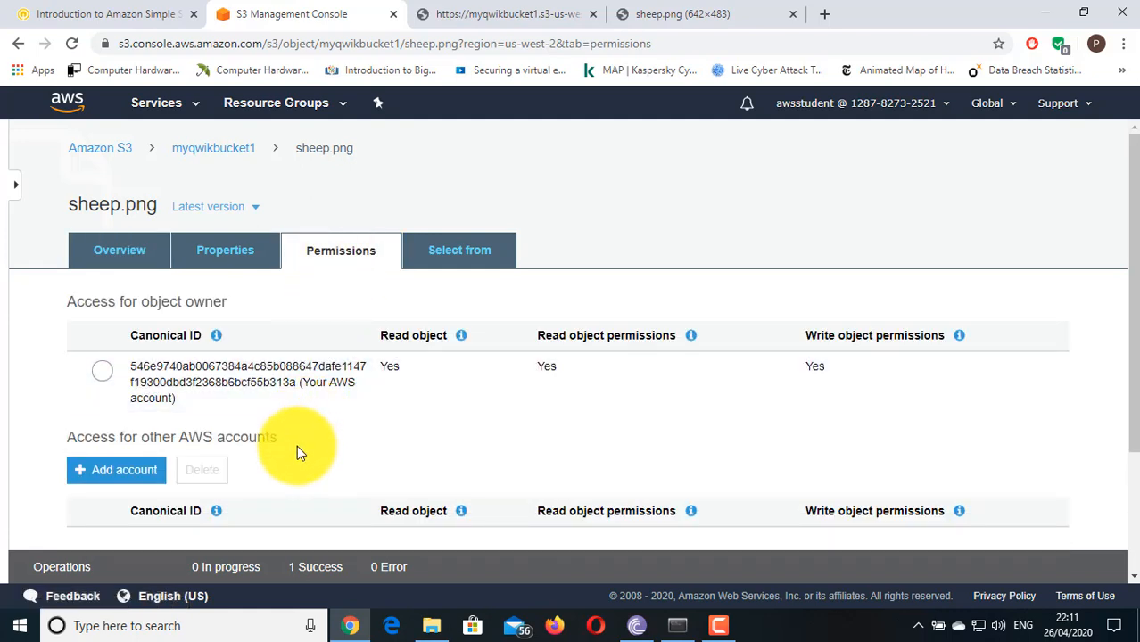
scroll(275, 470, "down", 2)
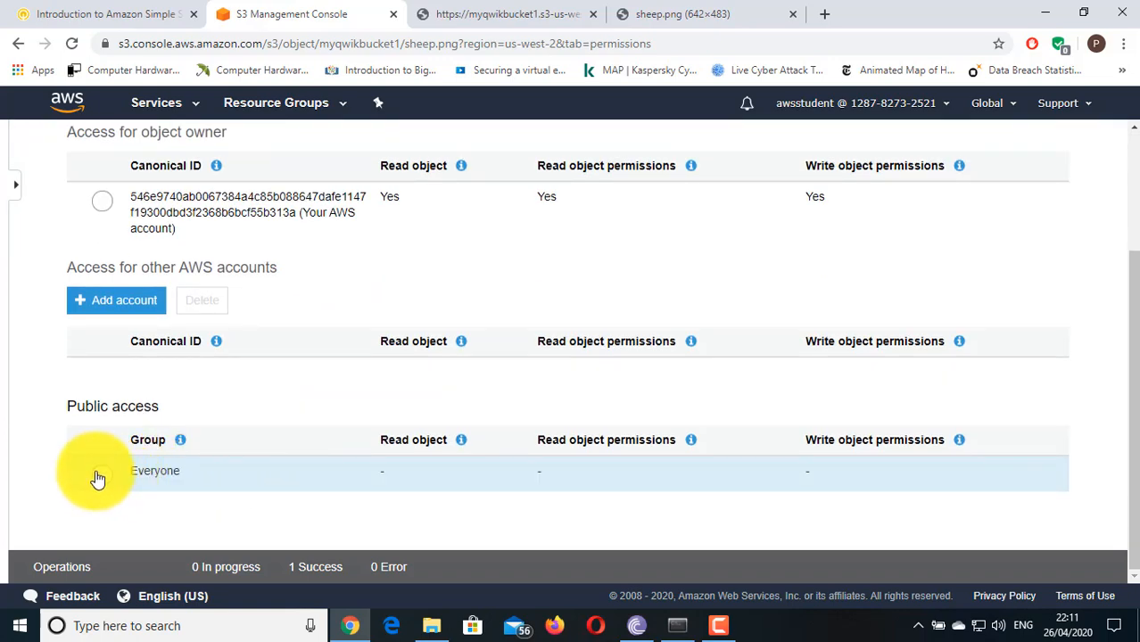
left_click(100, 477)
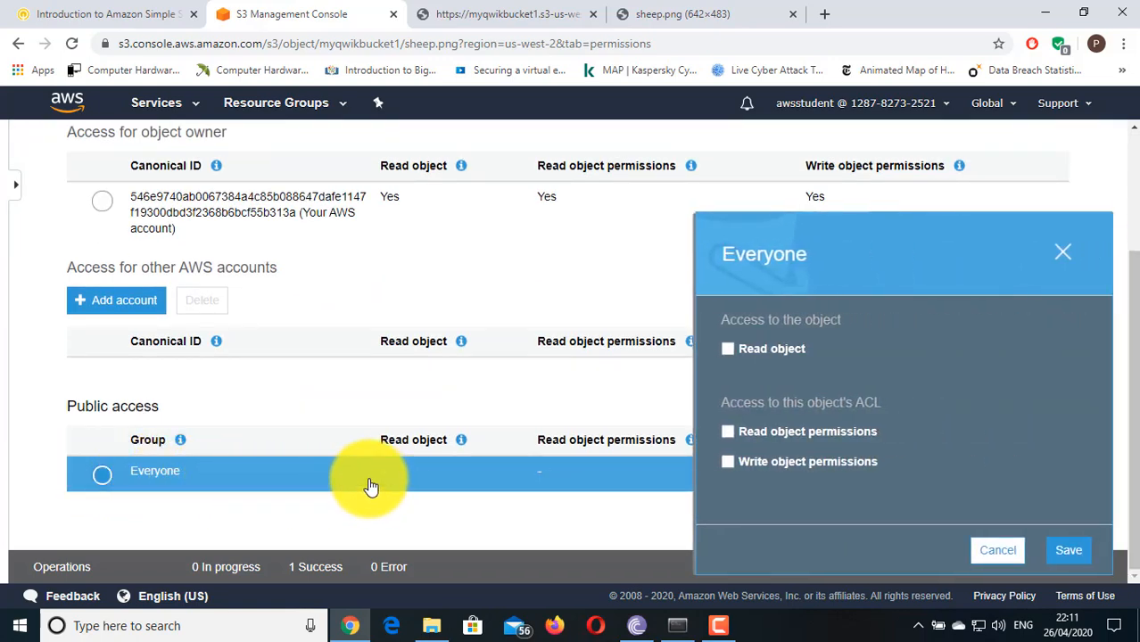
left_click(728, 349)
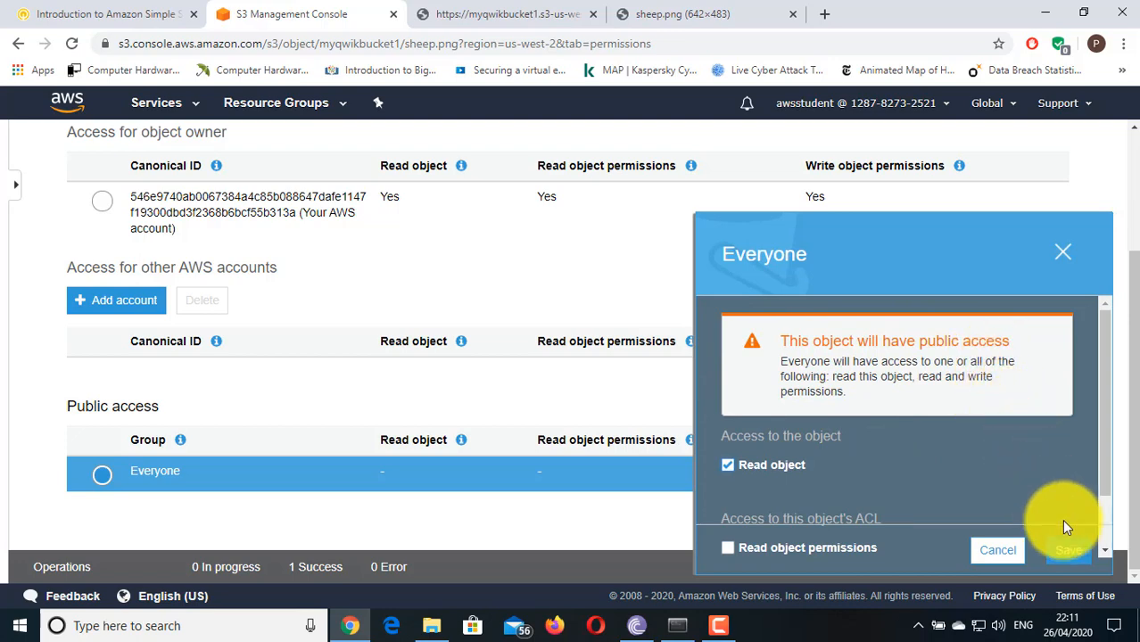
left_click(1069, 554)
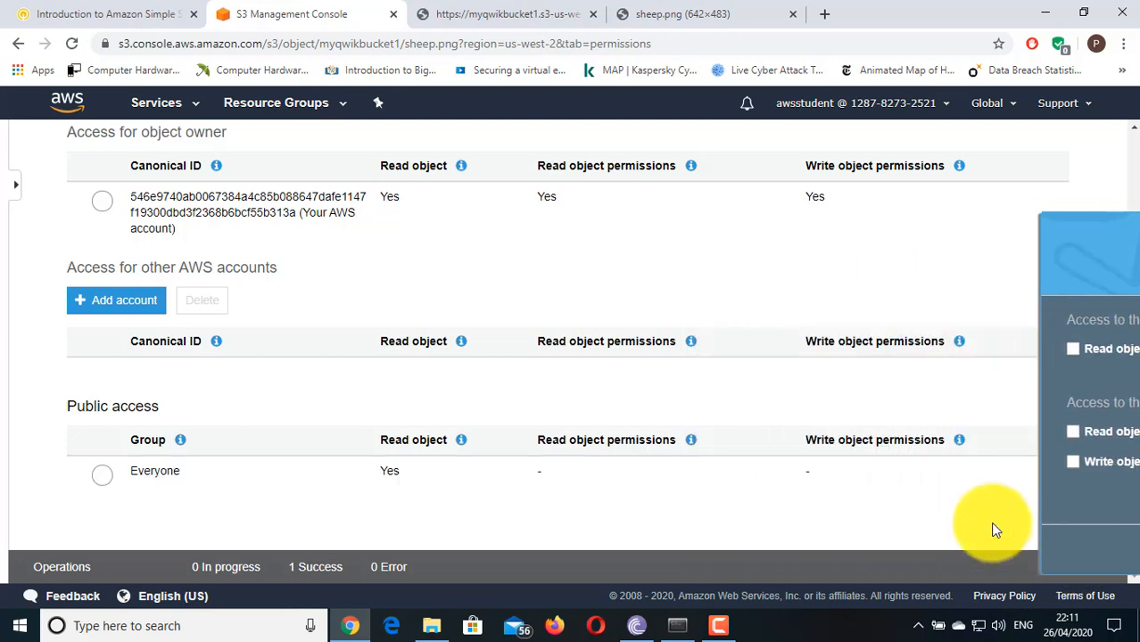
Reload the sheep.png object URL to retest public access, close both sheep.png tabs and return to the lab page.
left_click(520, 10)
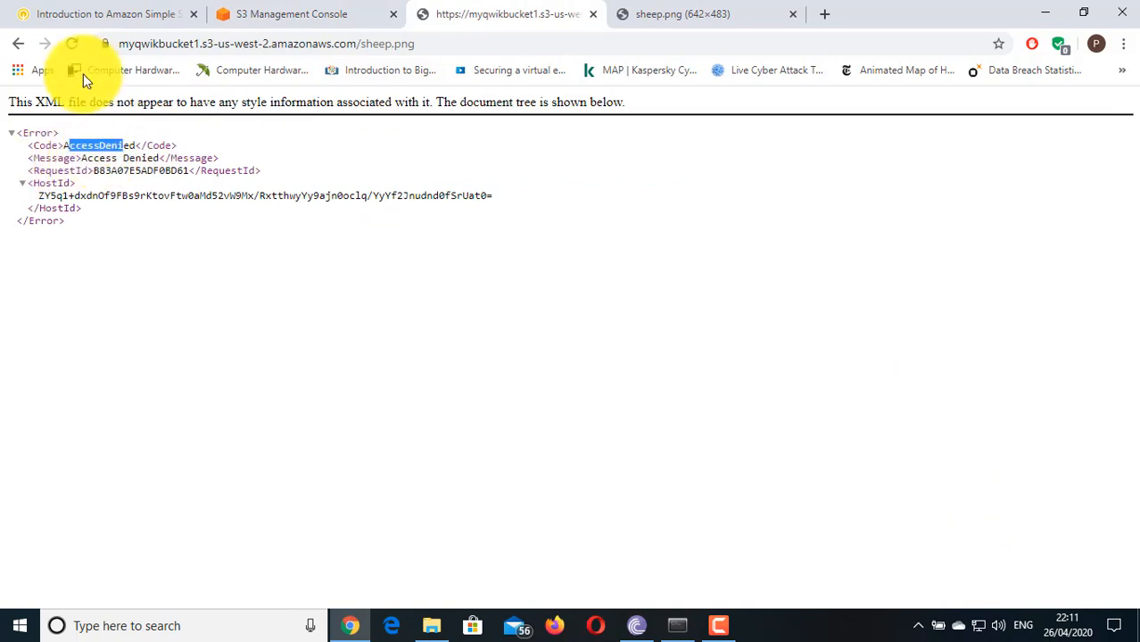
left_click(66, 42)
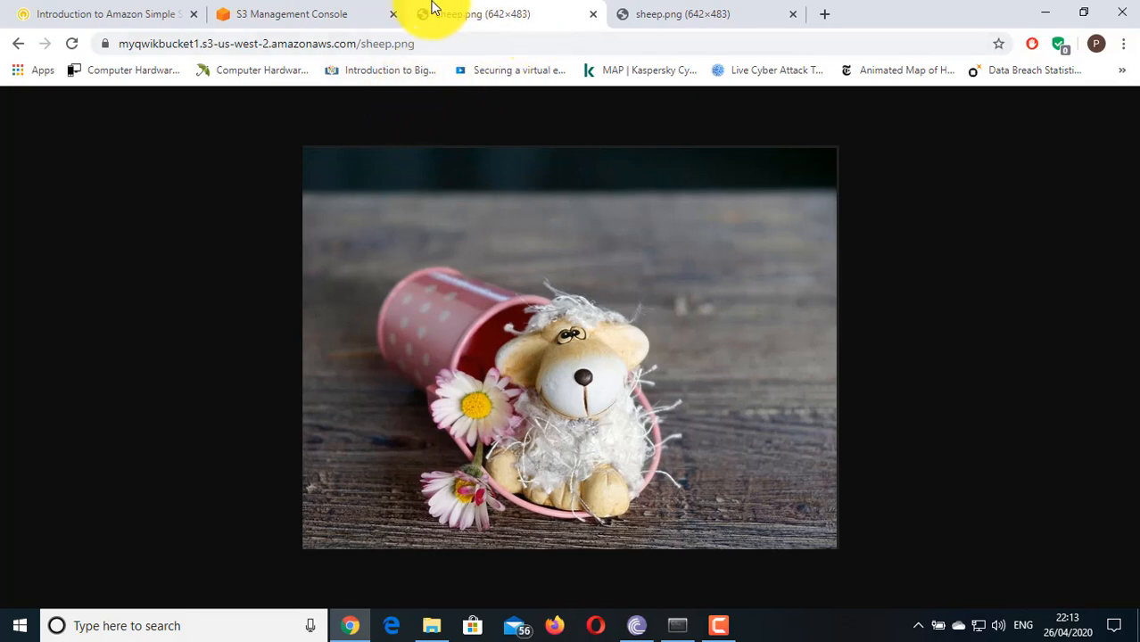
left_click(592, 15)
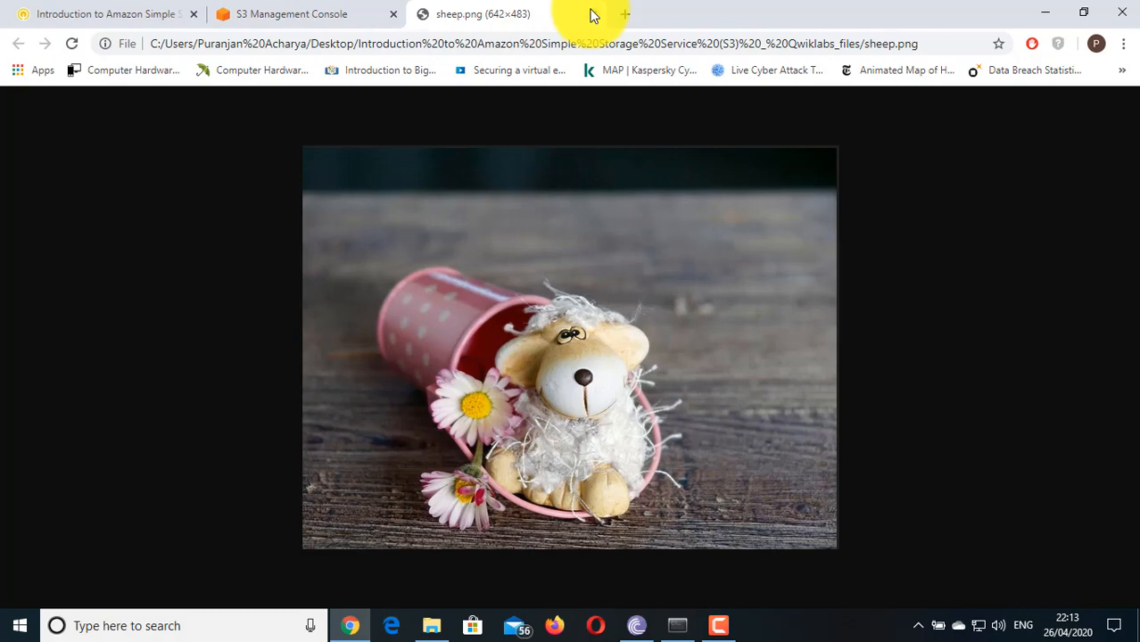
left_click(593, 15)
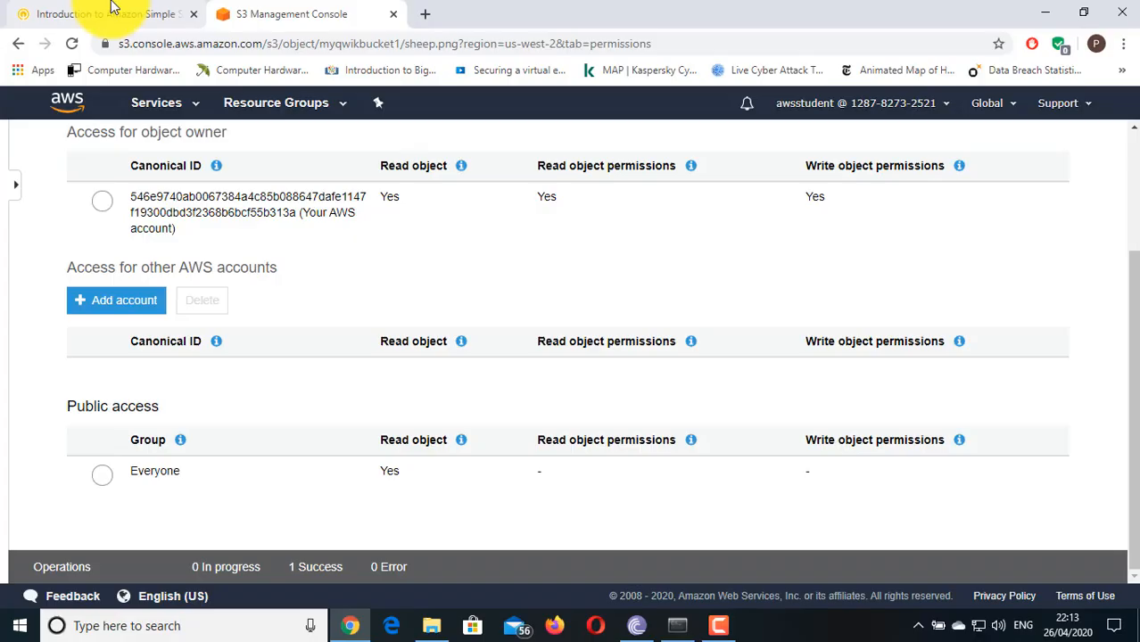
left_click(111, 7)
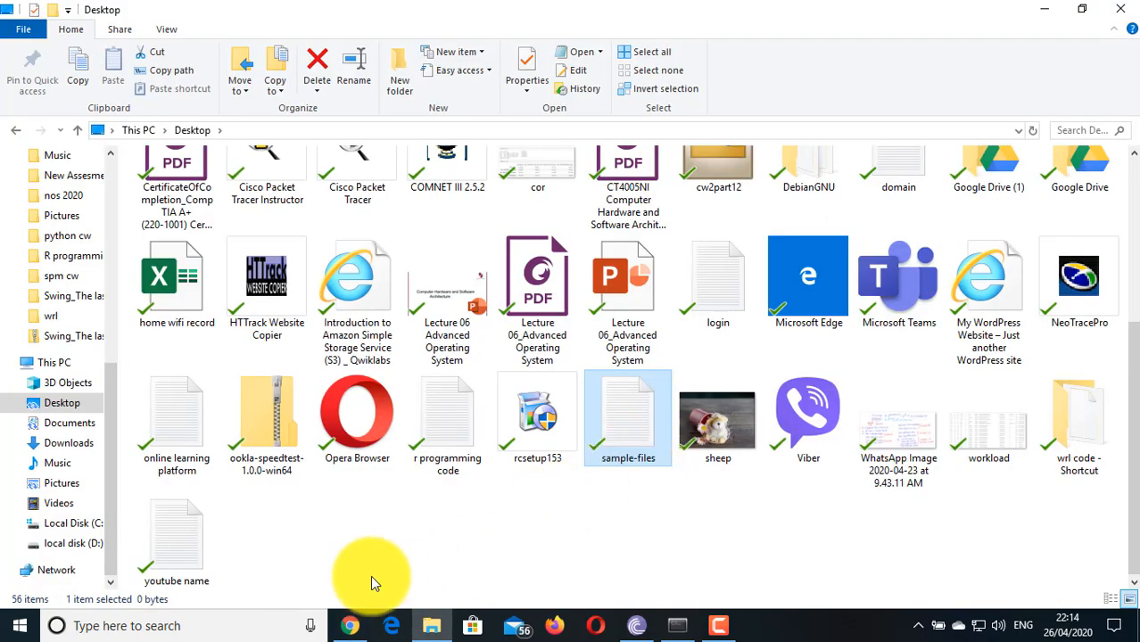
Switch from File Explorer back to the S3 console in Chrome and open the myqwikbucket1 bucket from the bucket list.
left_click(352, 625)
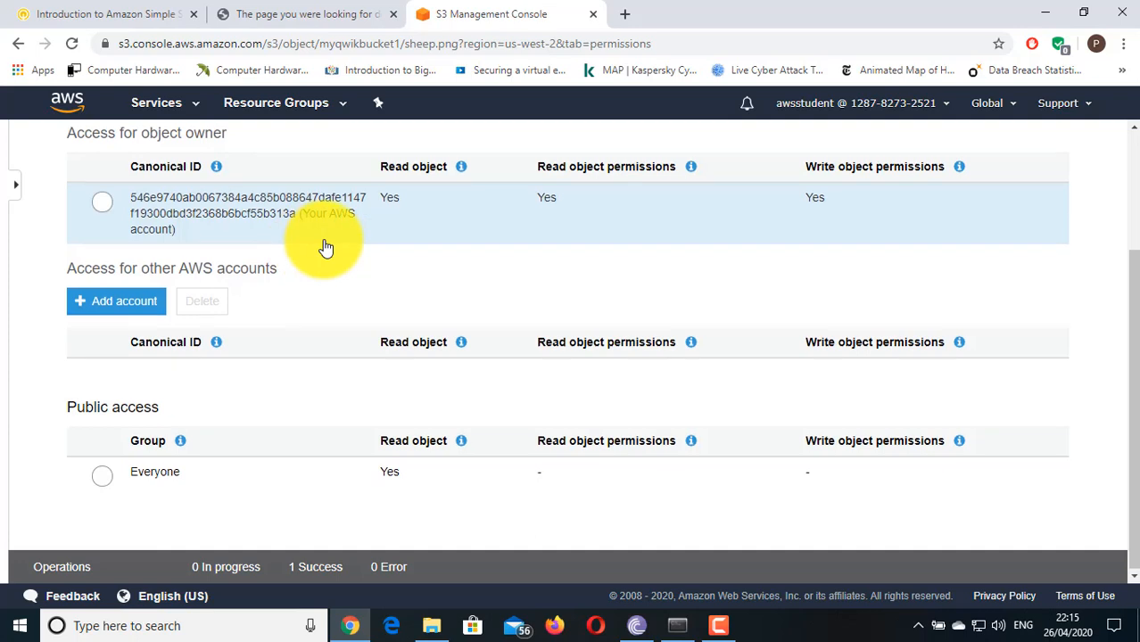
scroll(321, 242, "up", 2)
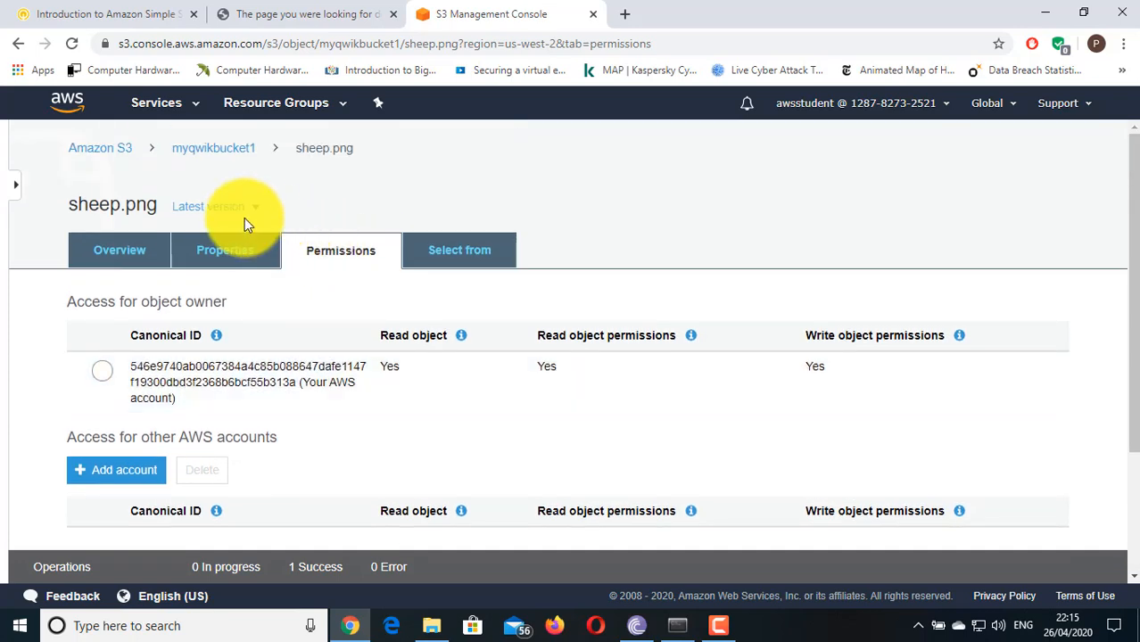
left_click(109, 154)
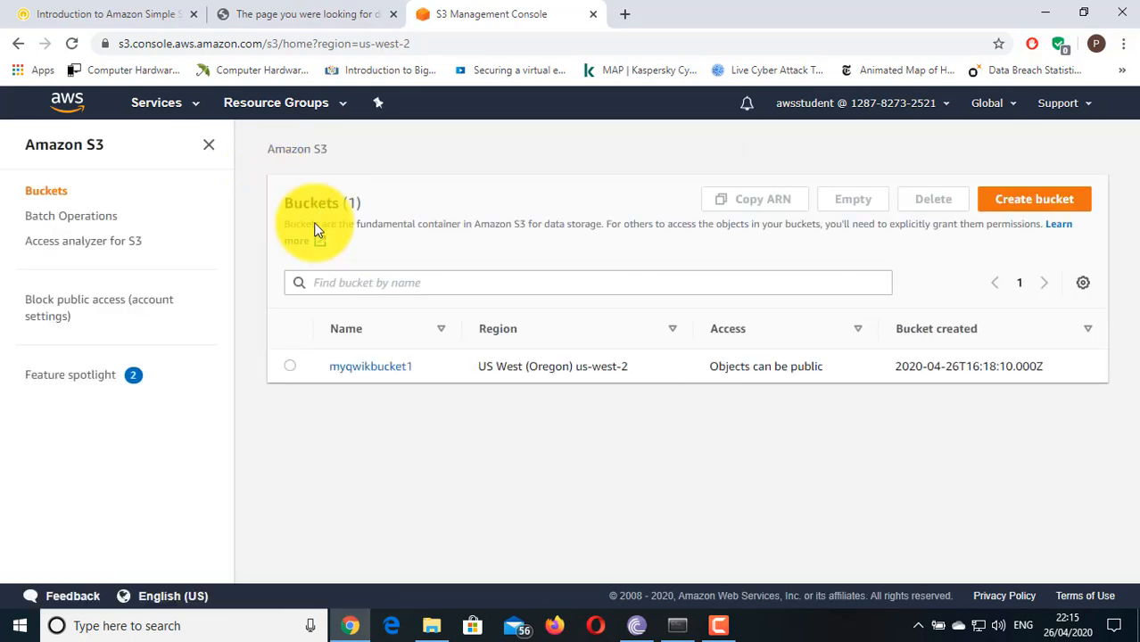
left_click(288, 367)
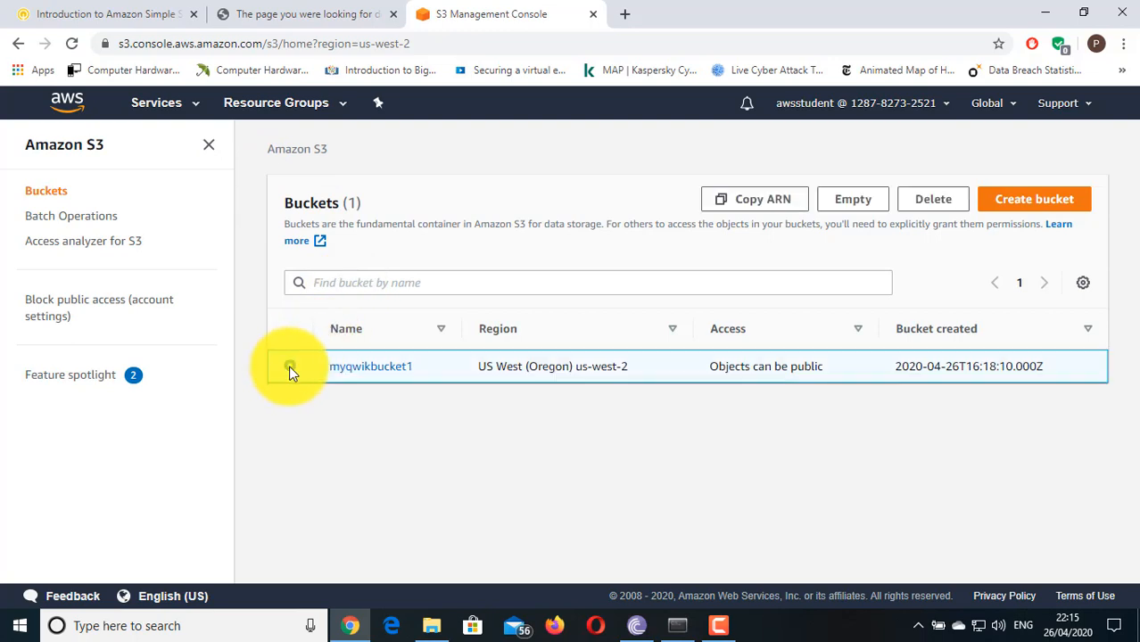
left_click(373, 368)
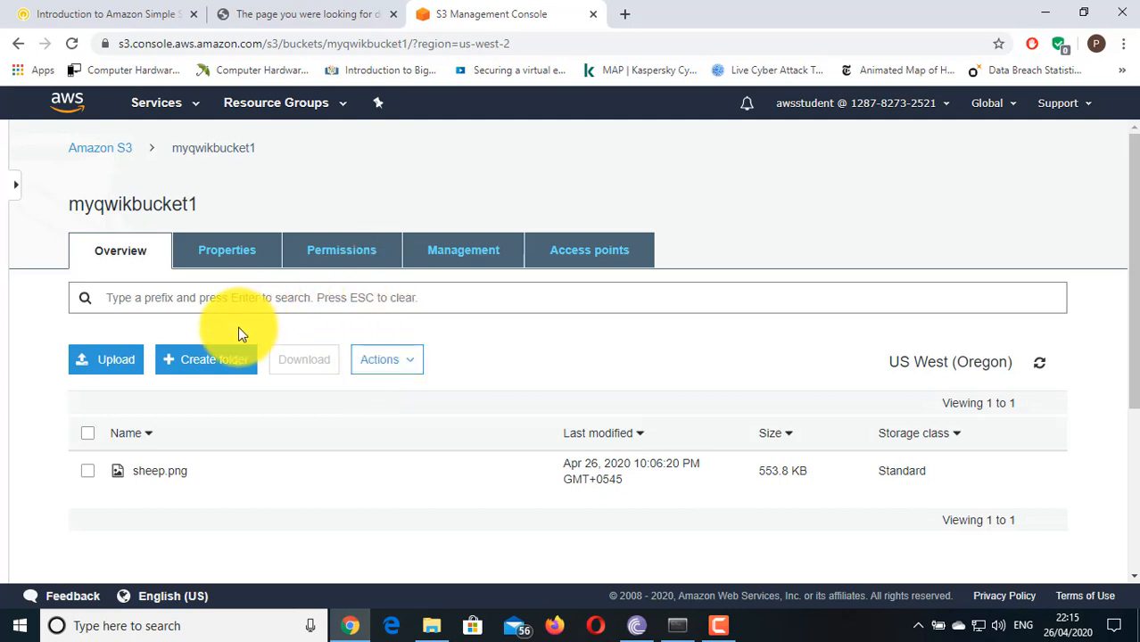
Upload sample-files.txt from the Desktop to myqwikbucket1, keeping the default permissions and properties.
left_click(121, 368)
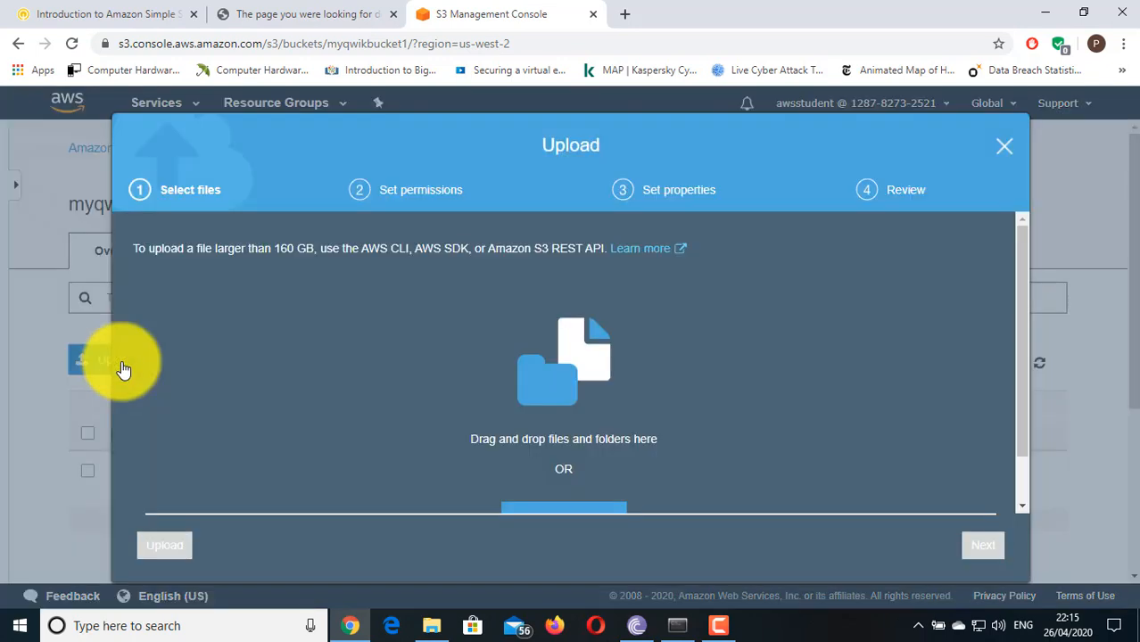
scroll(547, 441, "down", 1)
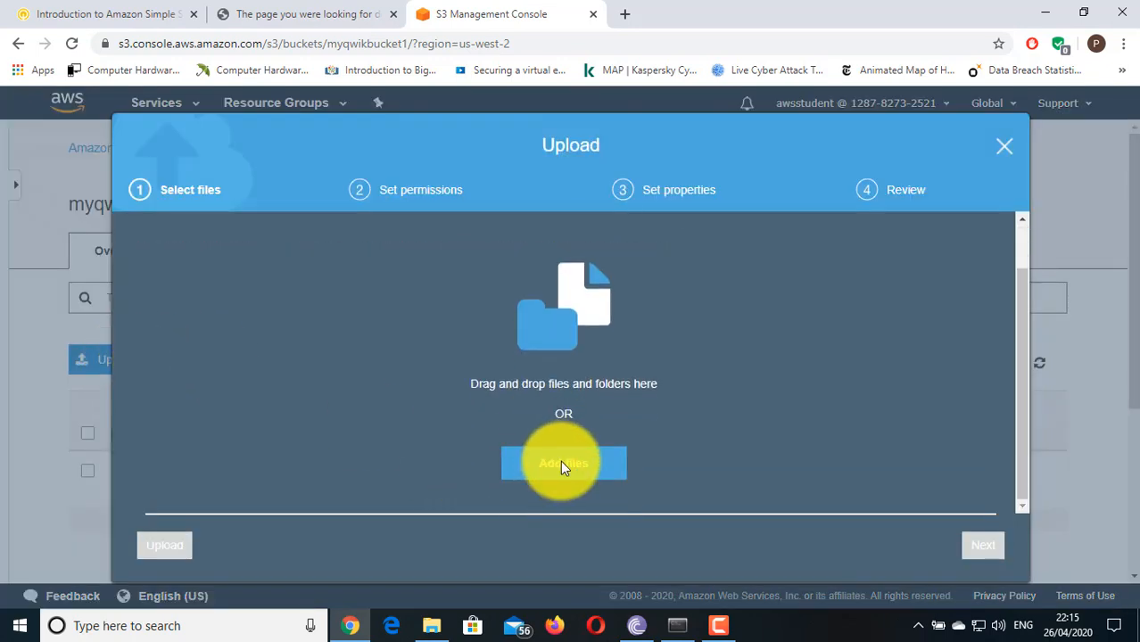
left_click(560, 460)
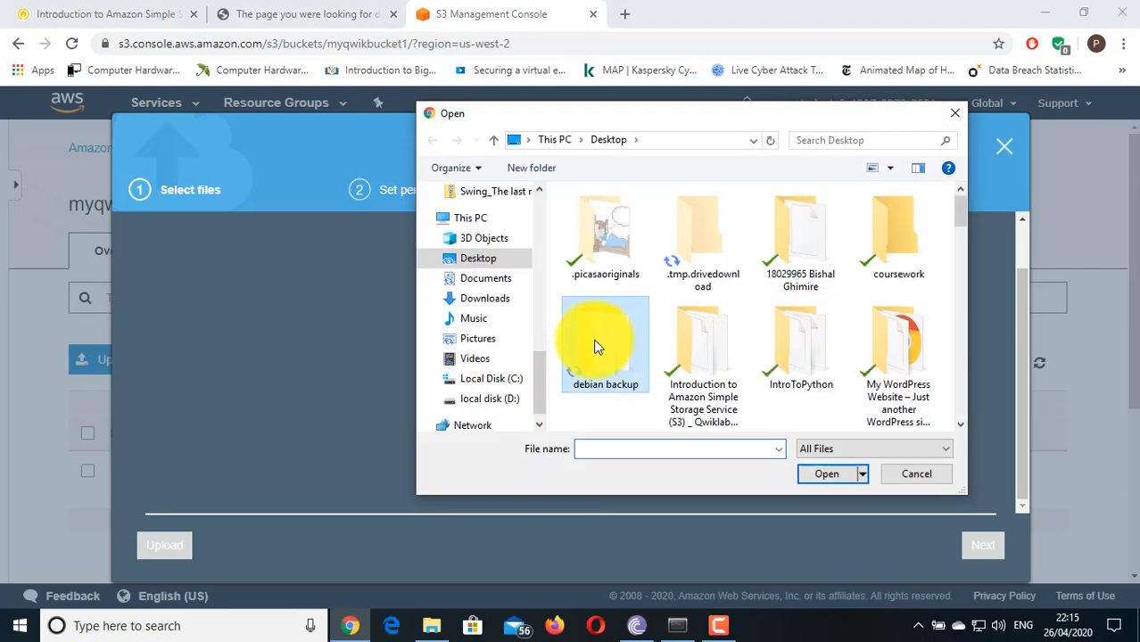
key("s")
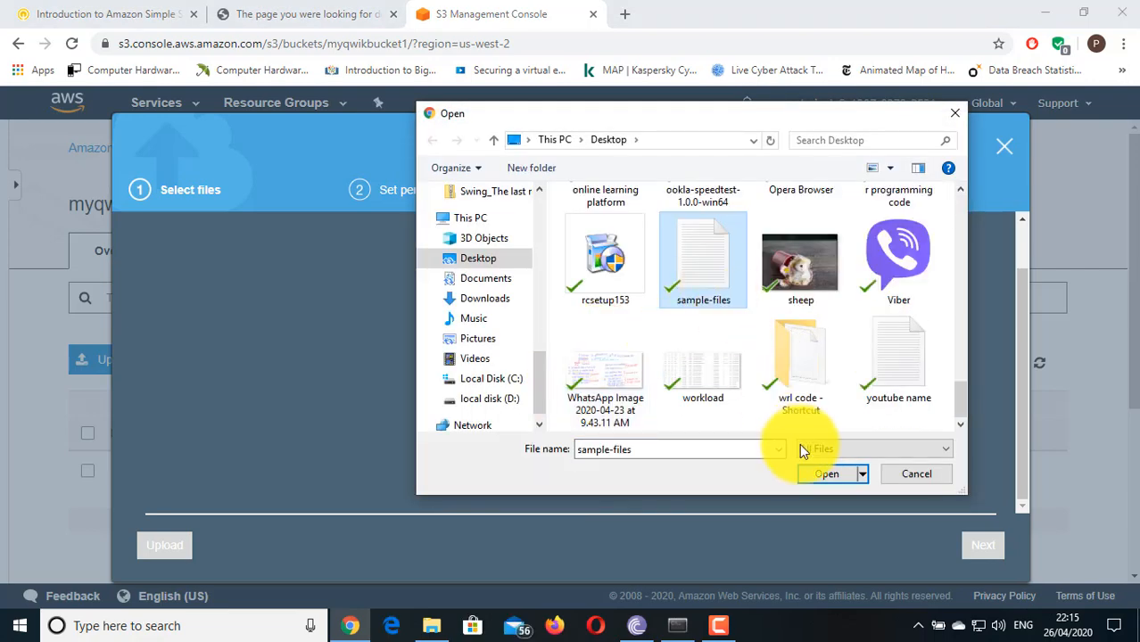
left_click(813, 474)
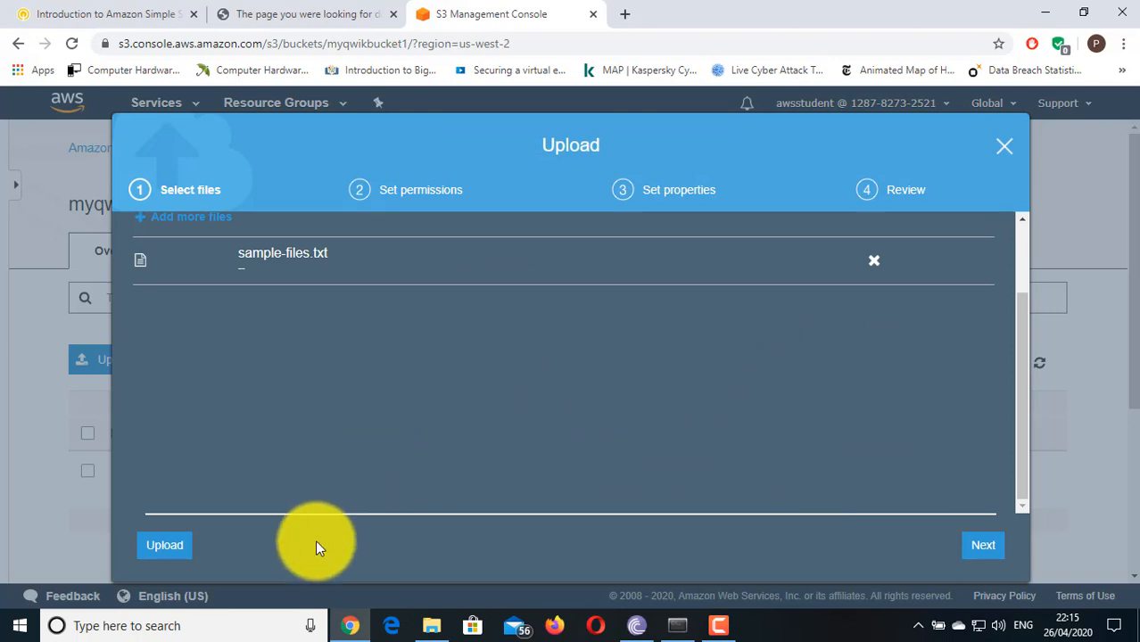
left_click(165, 555)
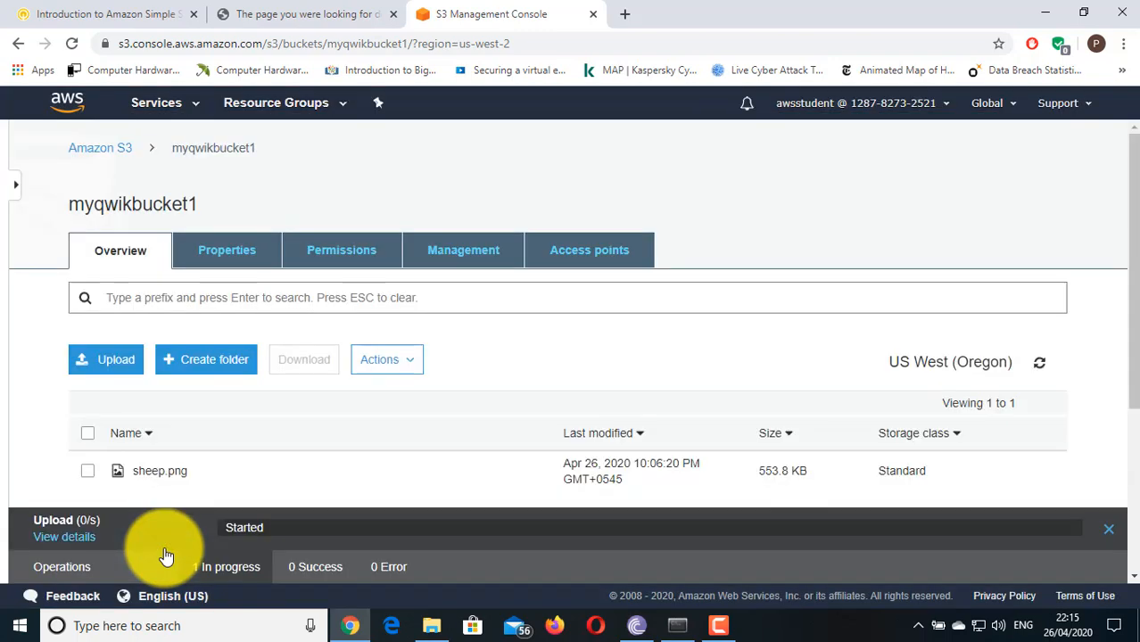
Open the sample-files.txt object's details in the bucket and copy its object URL.
scroll(341, 434, "down", 1)
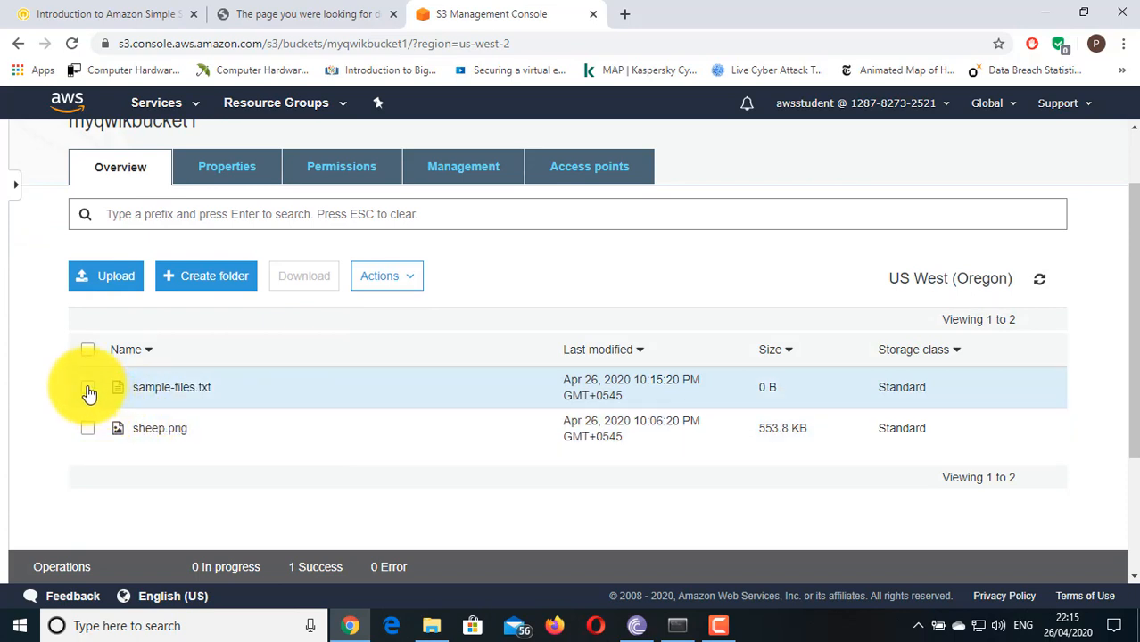
left_click(88, 389)
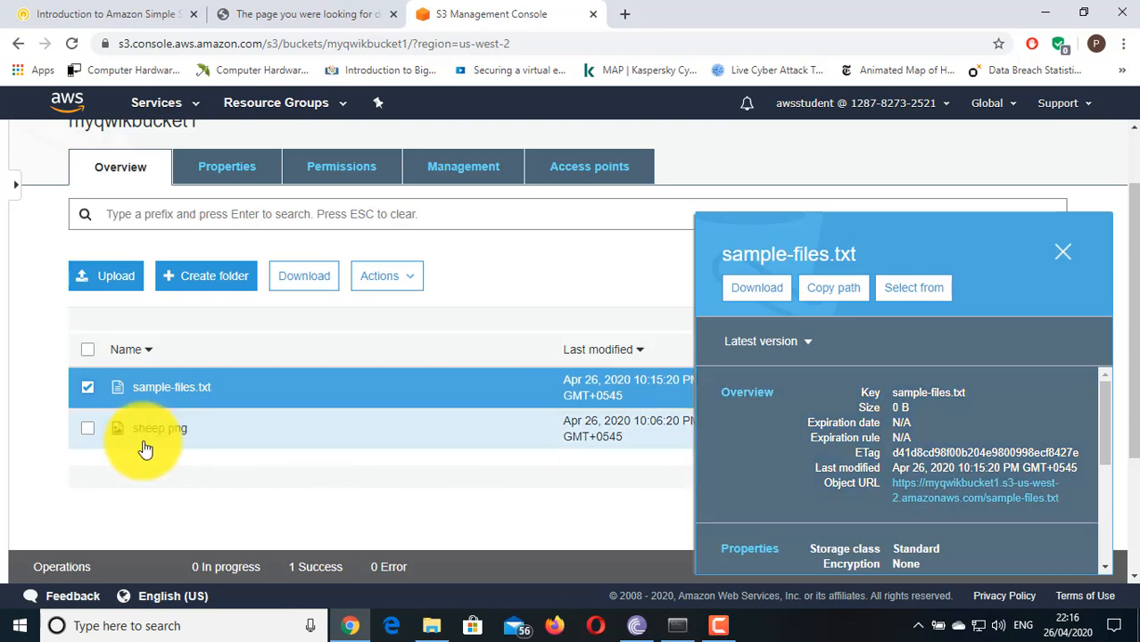
left_click(193, 390)
scroll(195, 397, "down", 2)
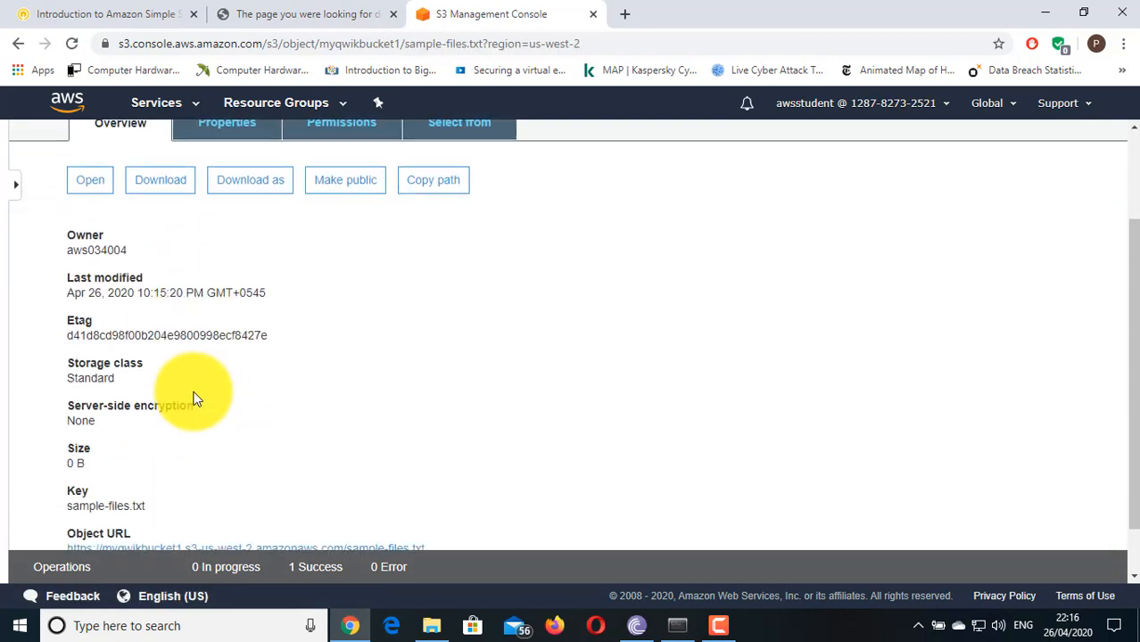
left_click_drag(432, 490, 67, 493)
key("ctrl+c")
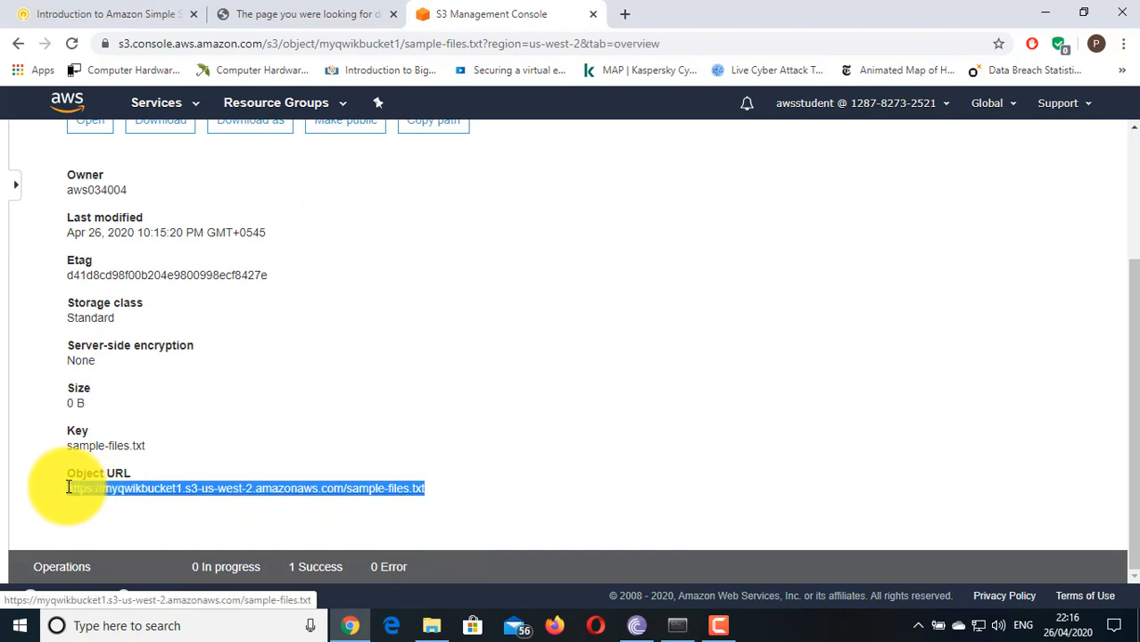
Load the copied sample-files.txt object URL in a new browser tab to test public access, and examine the response.
left_click(624, 15)
key("ctrl+v")
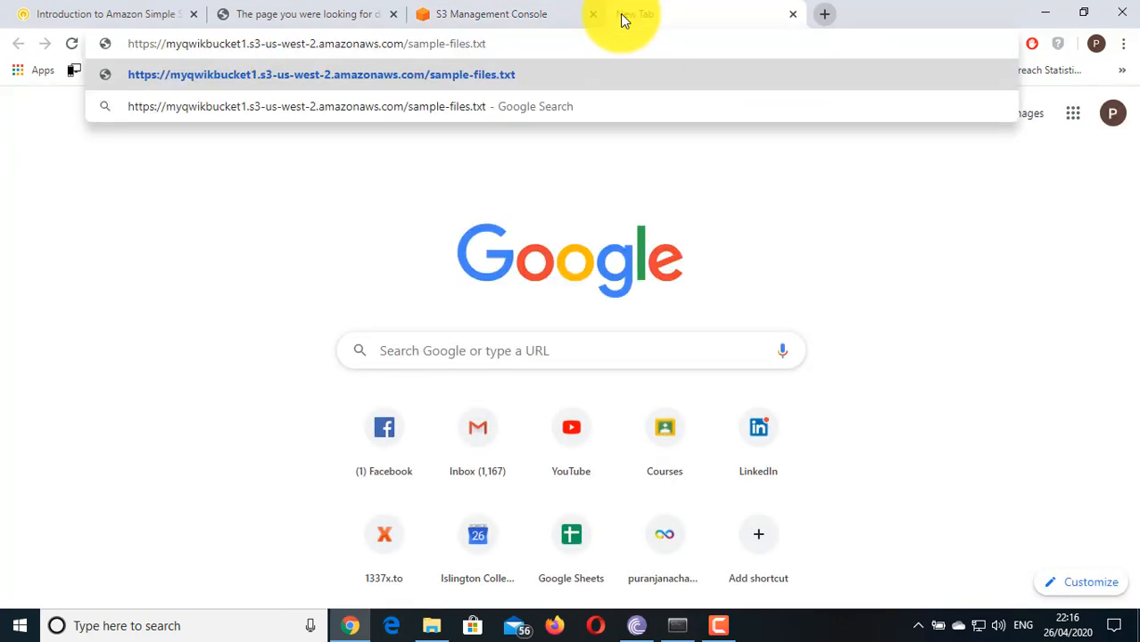
key("Return")
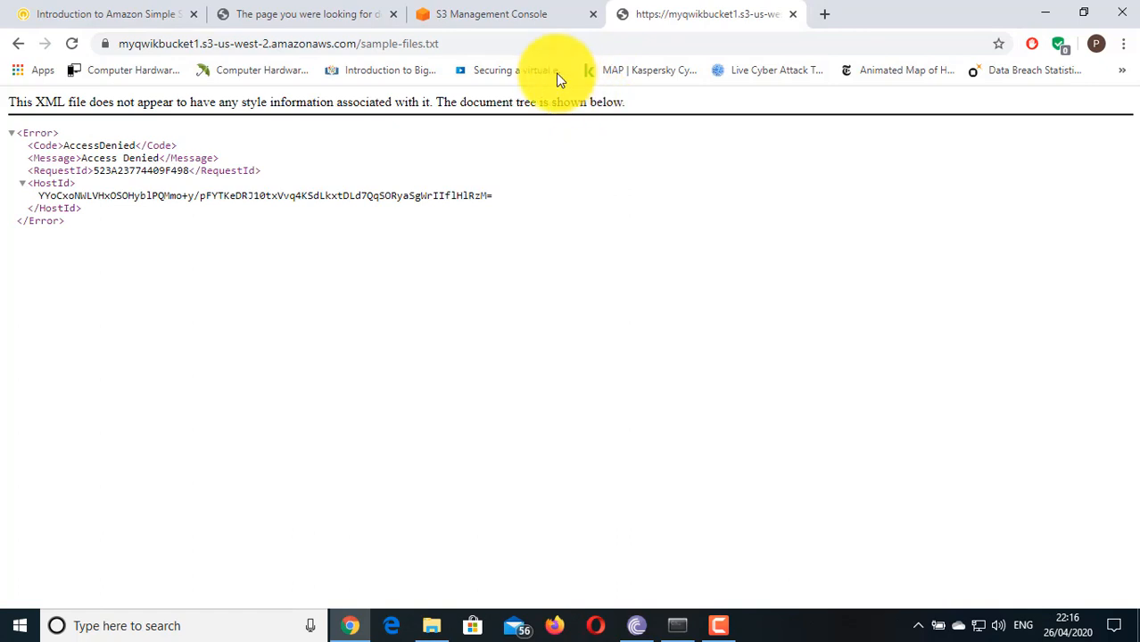
double_click(82, 145)
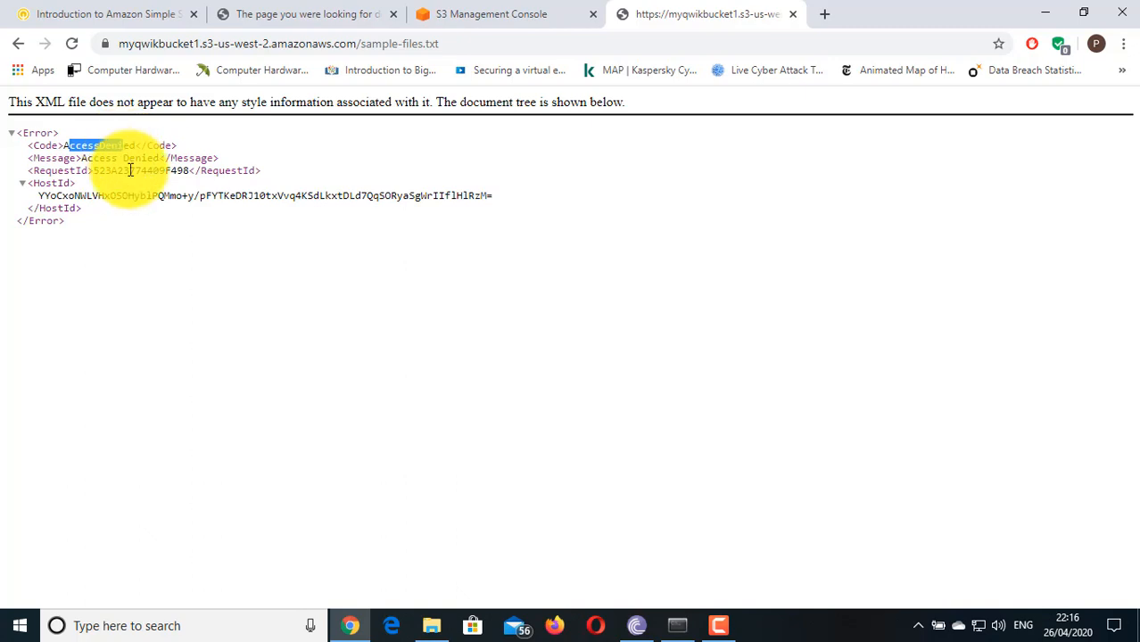
Return to myqwikbucket1 in the S3 console and open the bucket policy editor in its permissions.
left_click(541, 7)
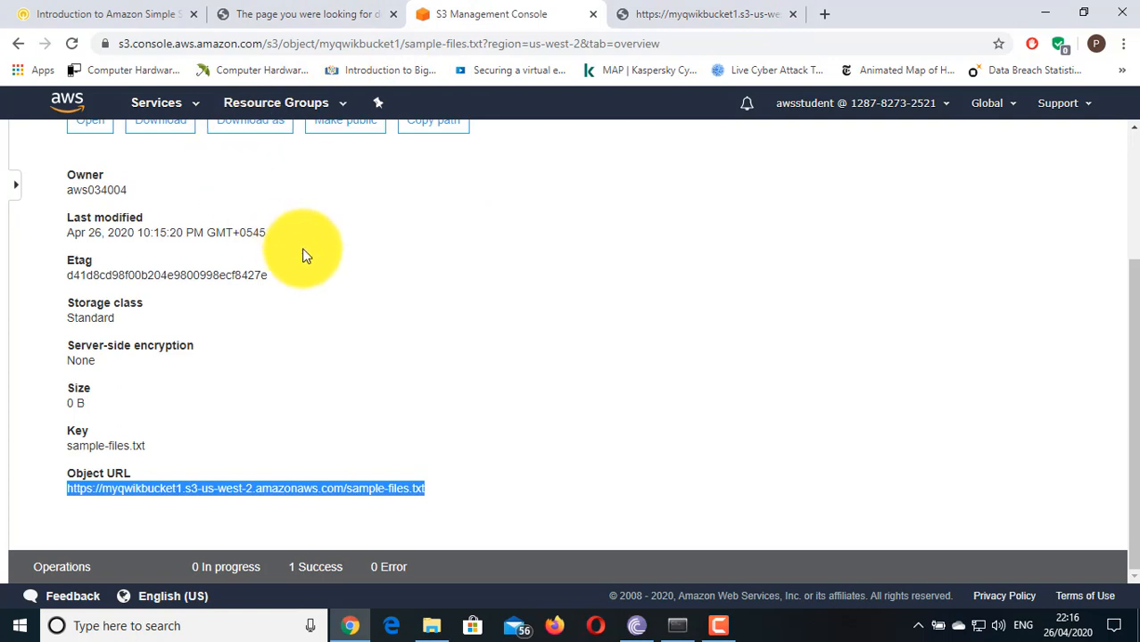
scroll(300, 250, "up", 2)
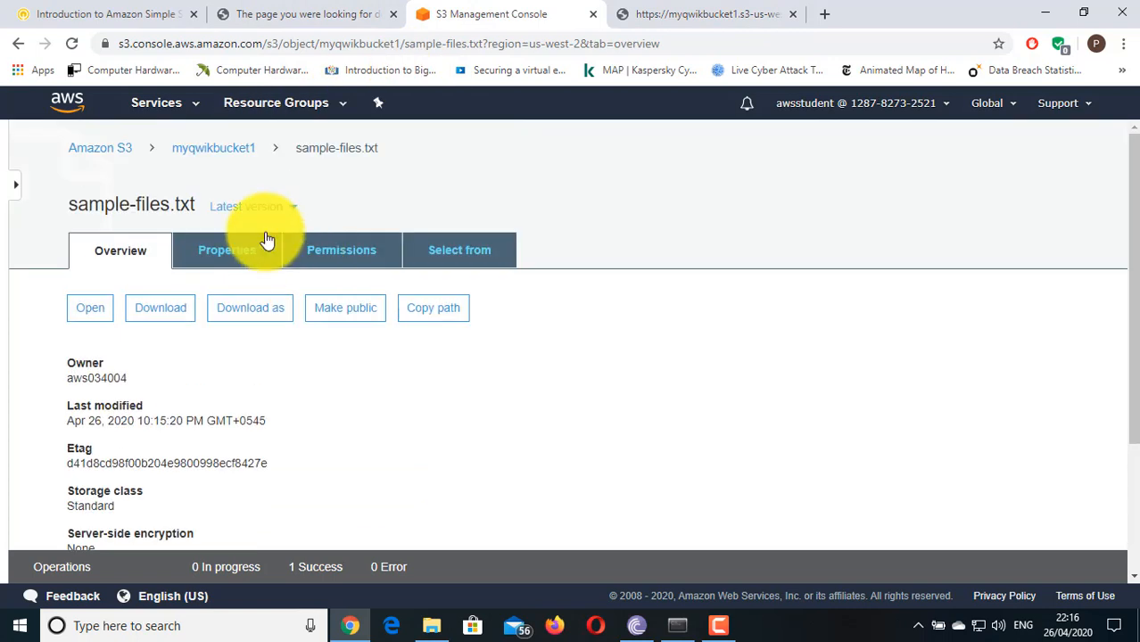
left_click(220, 153)
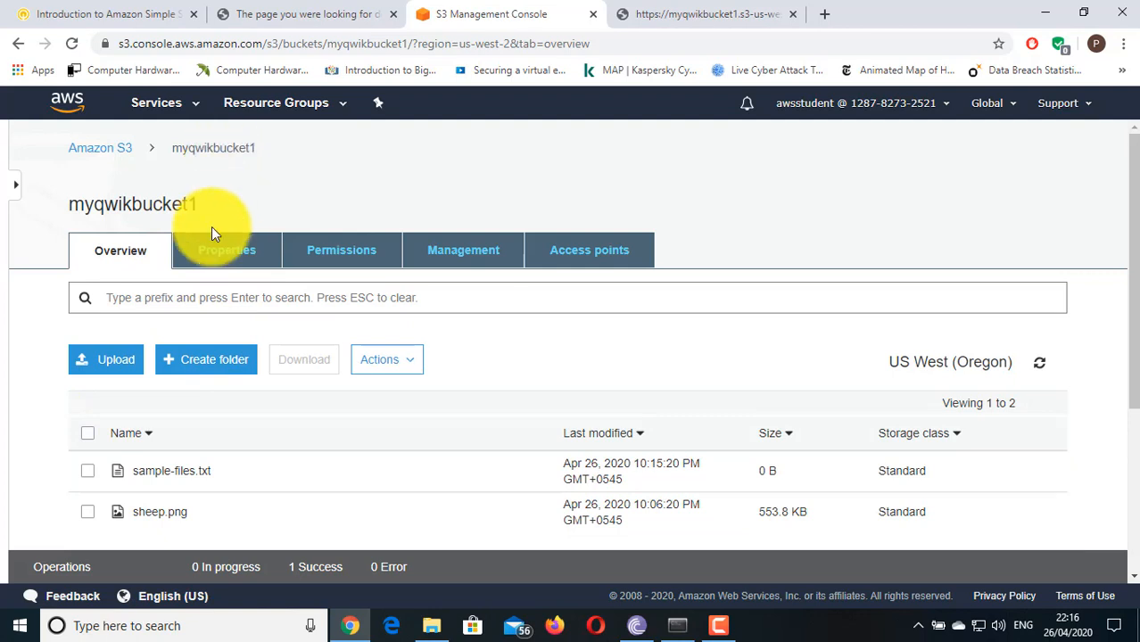
left_click(322, 260)
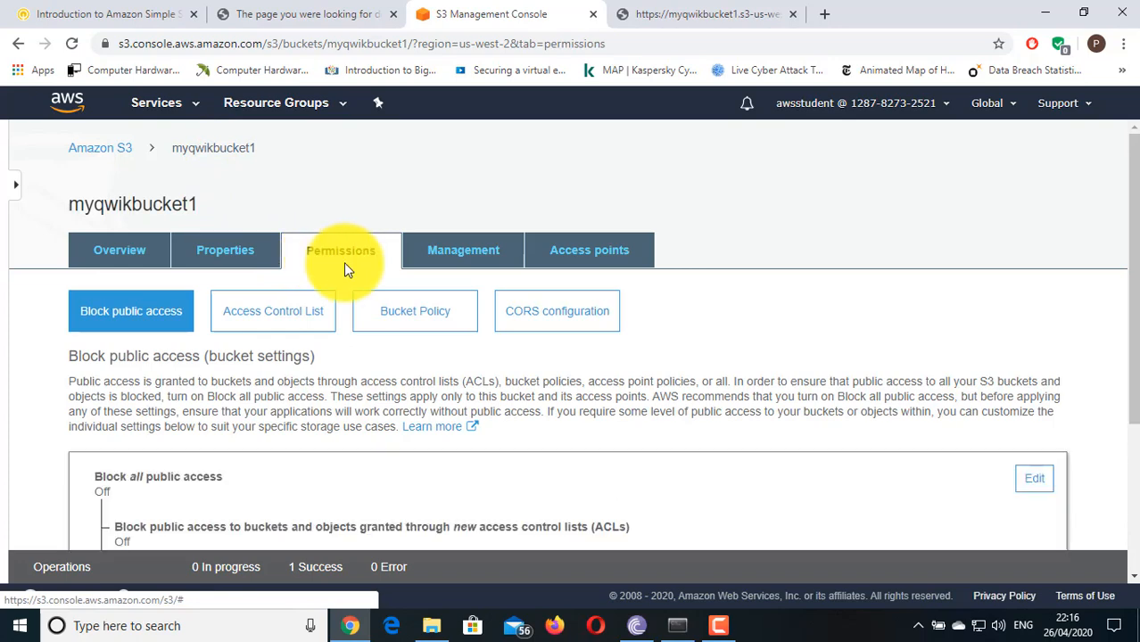
left_click(415, 323)
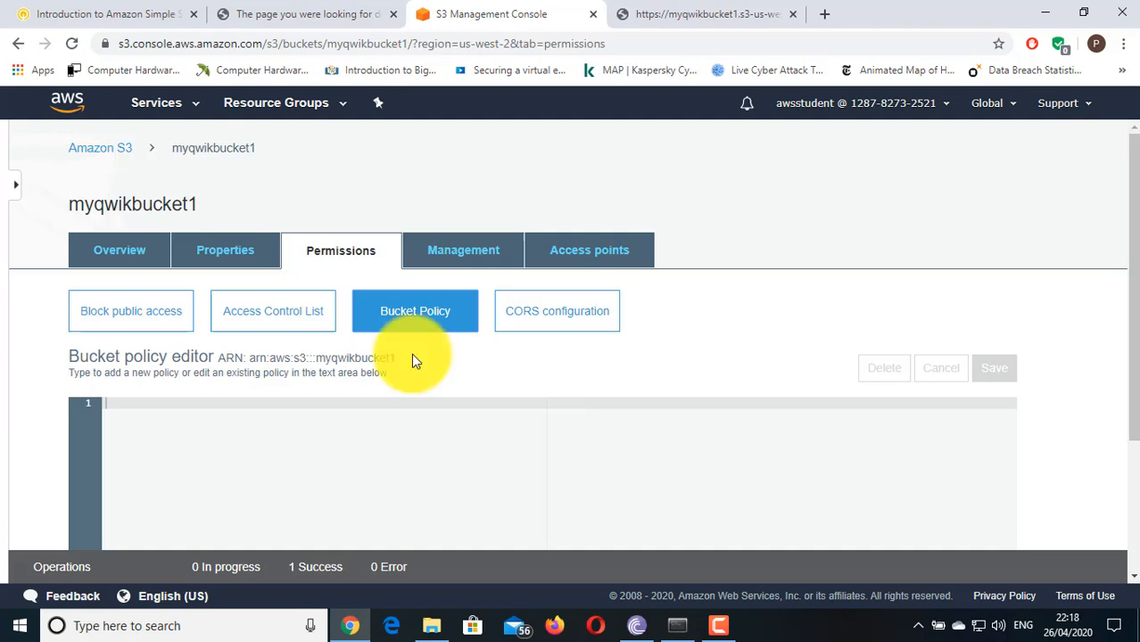
Check the bucket's ARN in the bucket policy editor and open the AWS Policy Generator from there.
left_click_drag(394, 356, 217, 360)
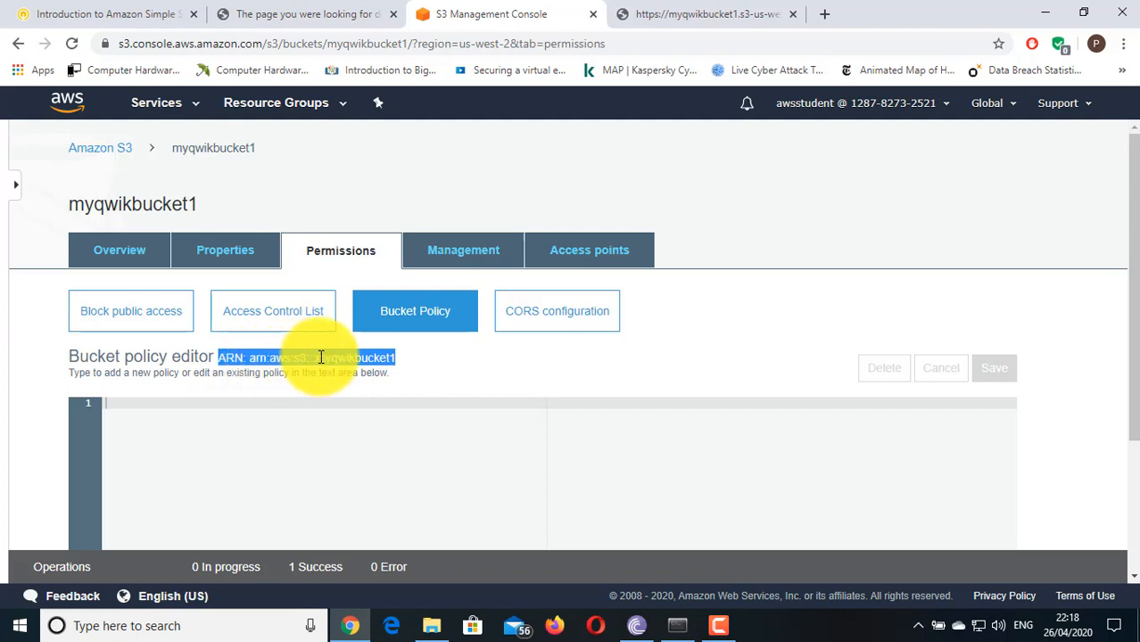
left_click(483, 352)
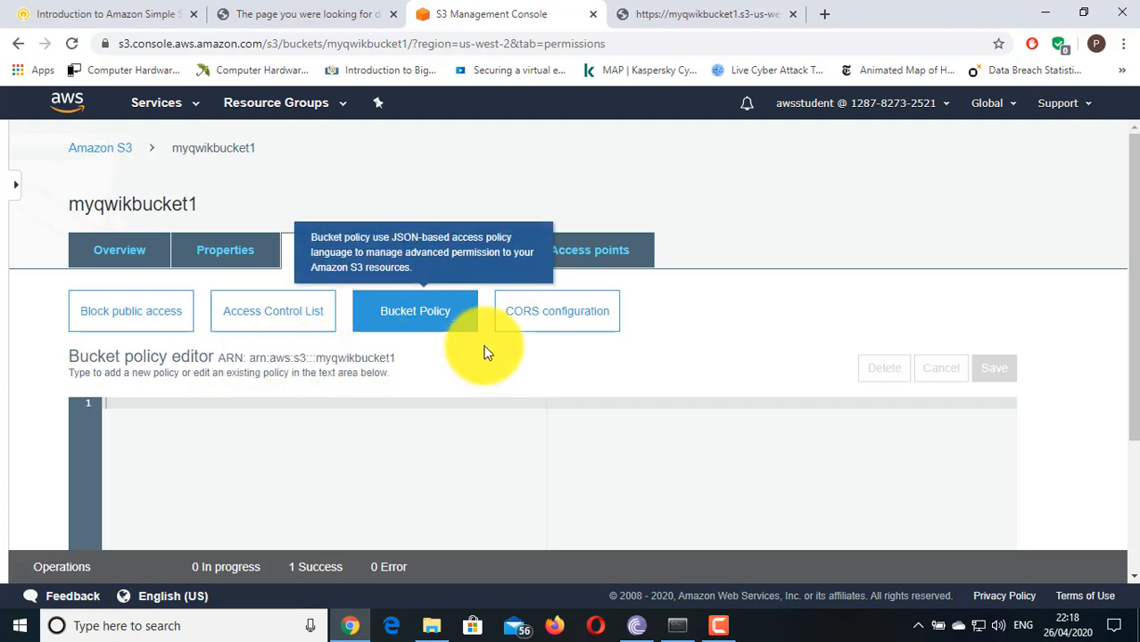
scroll(483, 352, "down", 1)
scroll(484, 370, "down", 1)
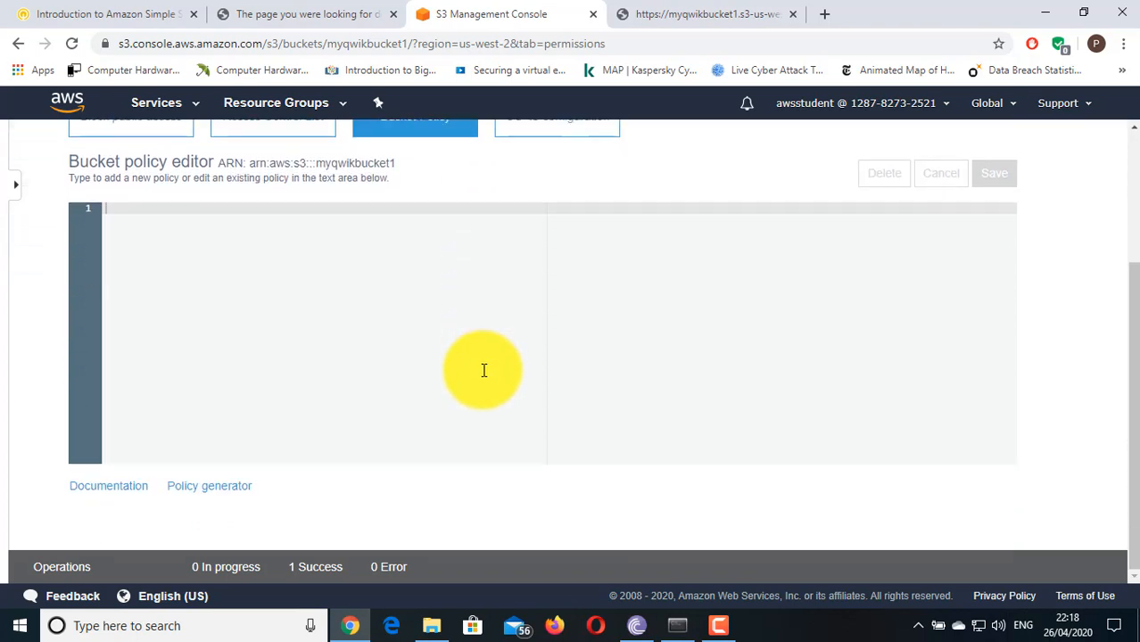
left_click(208, 487)
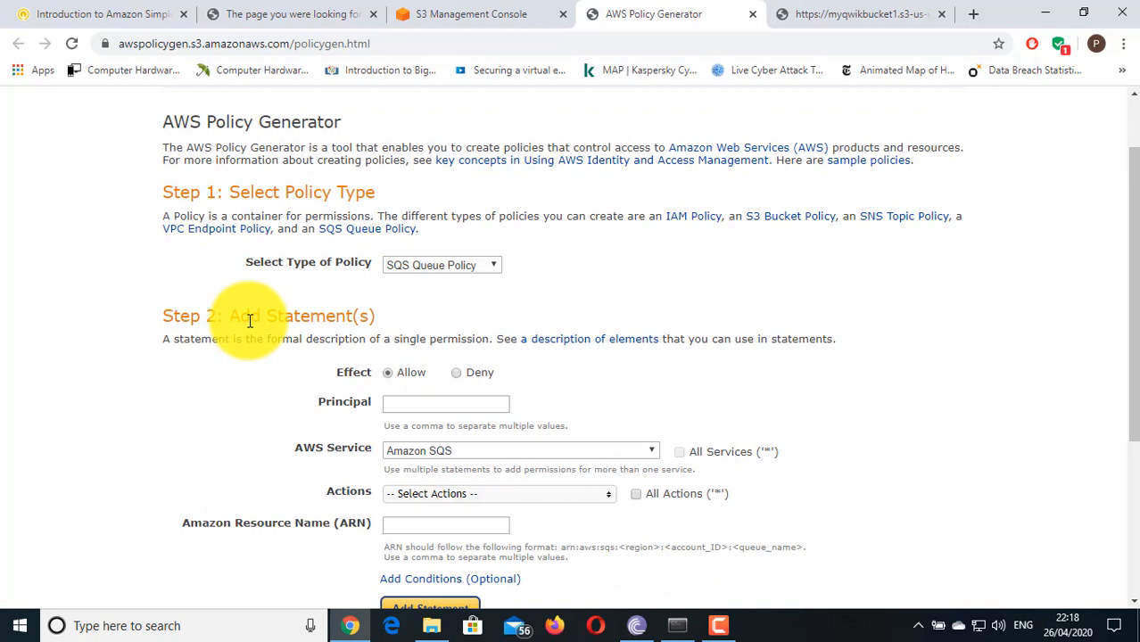
Set the policy type to S3 Bucket Policy and enter * as the statement's principal.
left_click(474, 265)
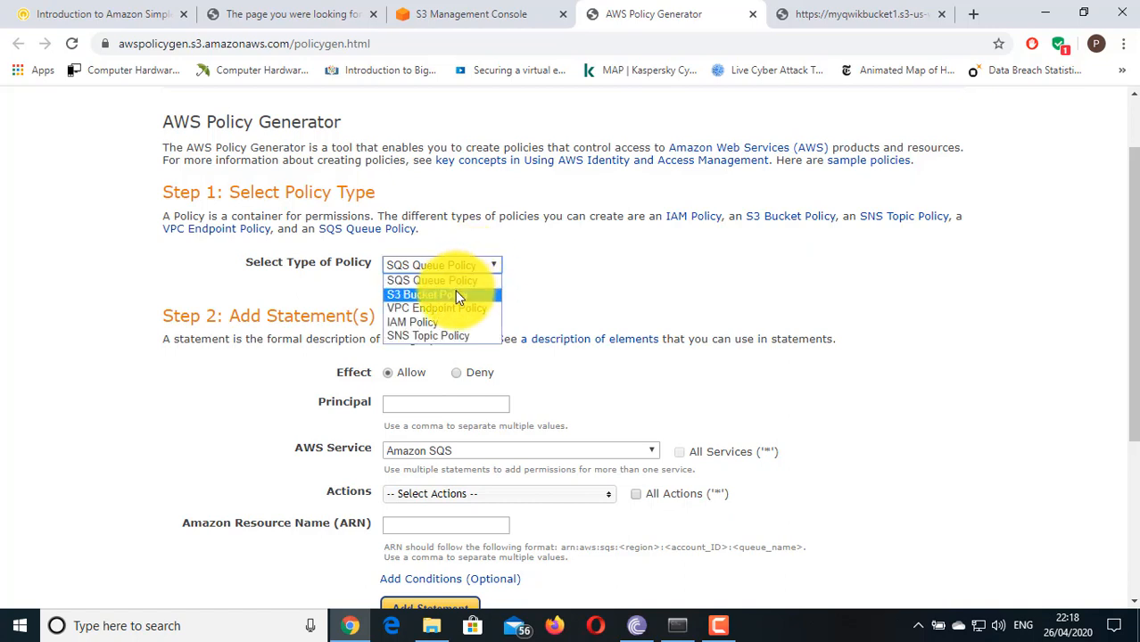
left_click(457, 295)
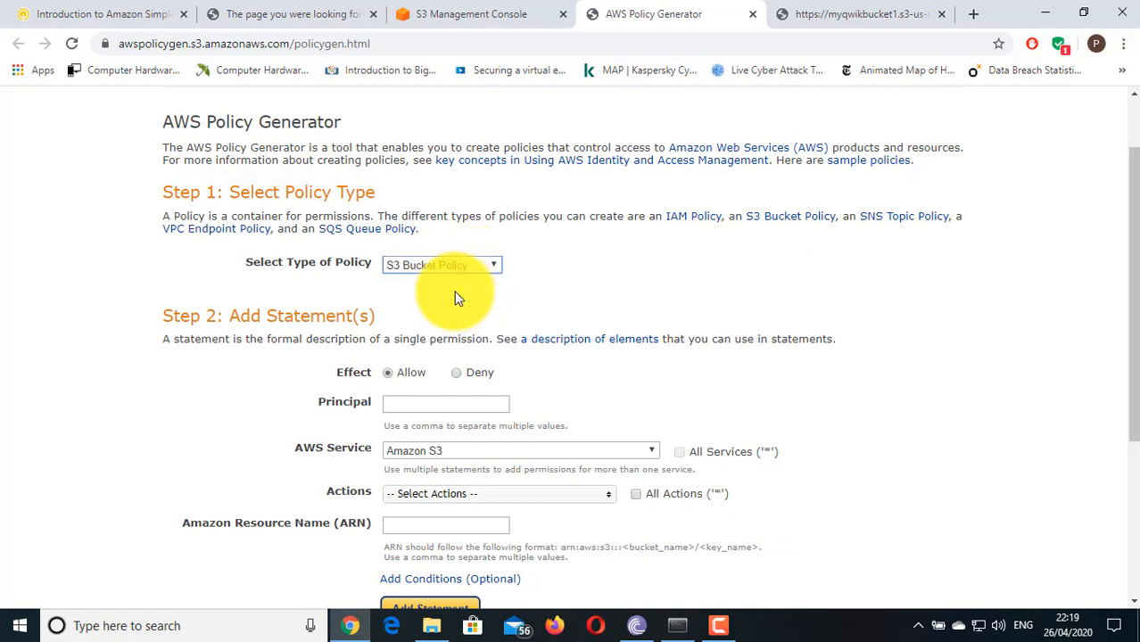
left_click(405, 402)
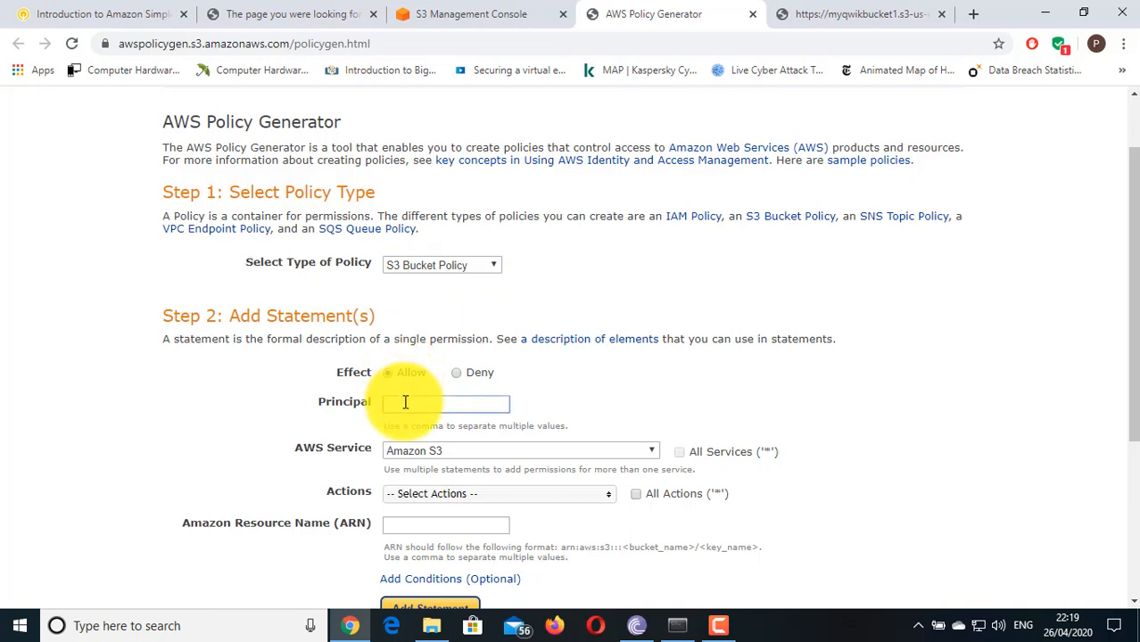
type("*")
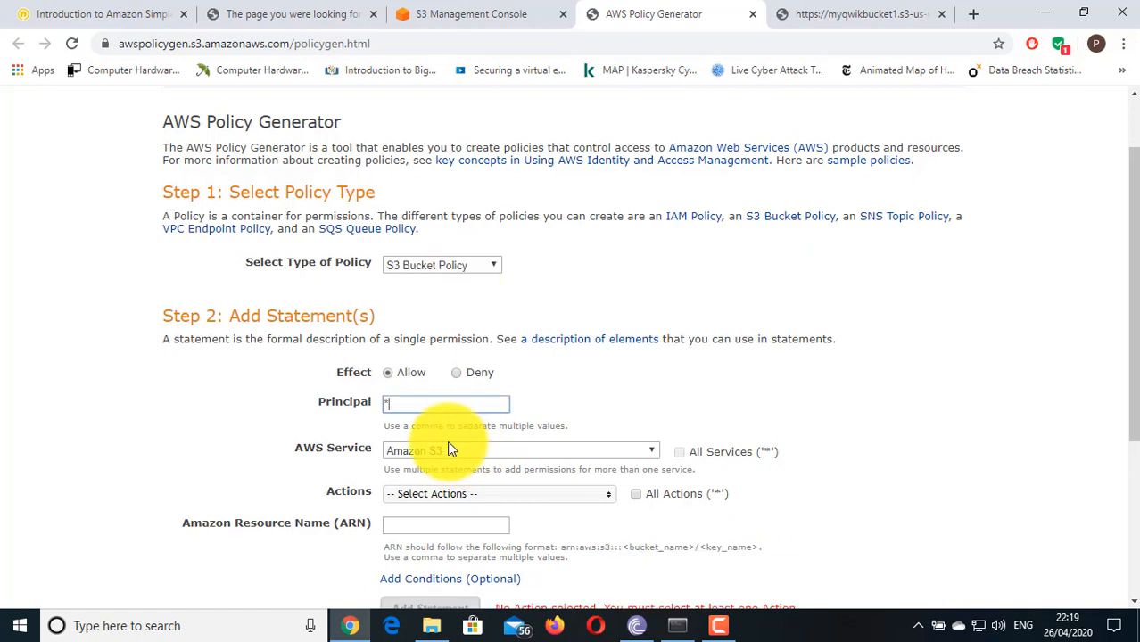
Choose GetObject as the allowed Amazon S3 action for the policy statement.
left_click(511, 497)
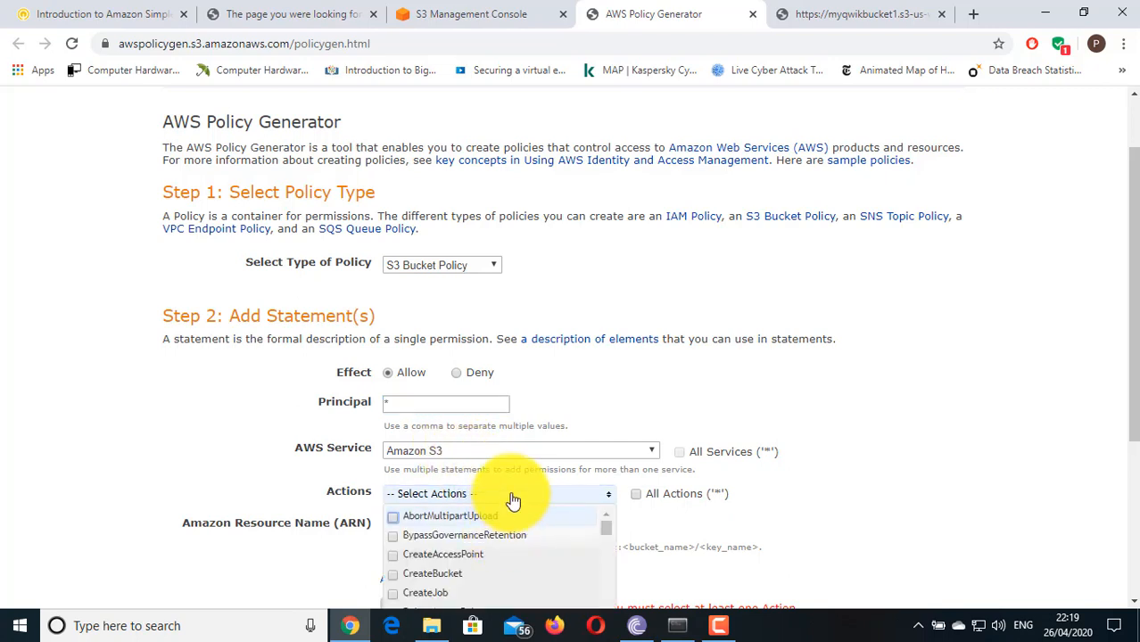
scroll(502, 526, "down", 5)
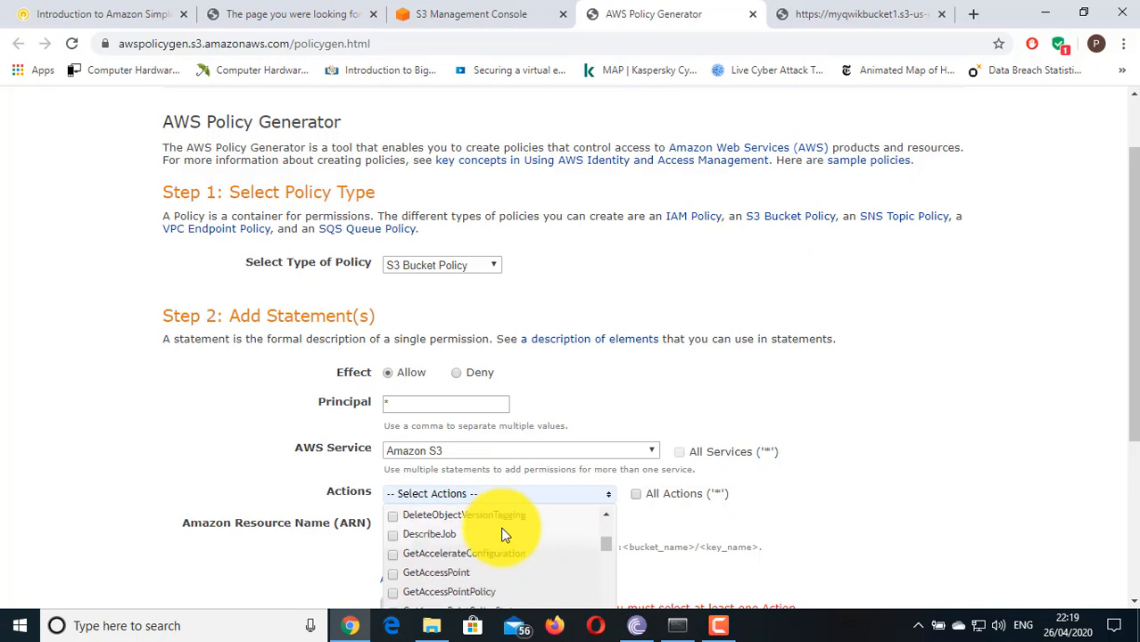
scroll(502, 533, "down", 2)
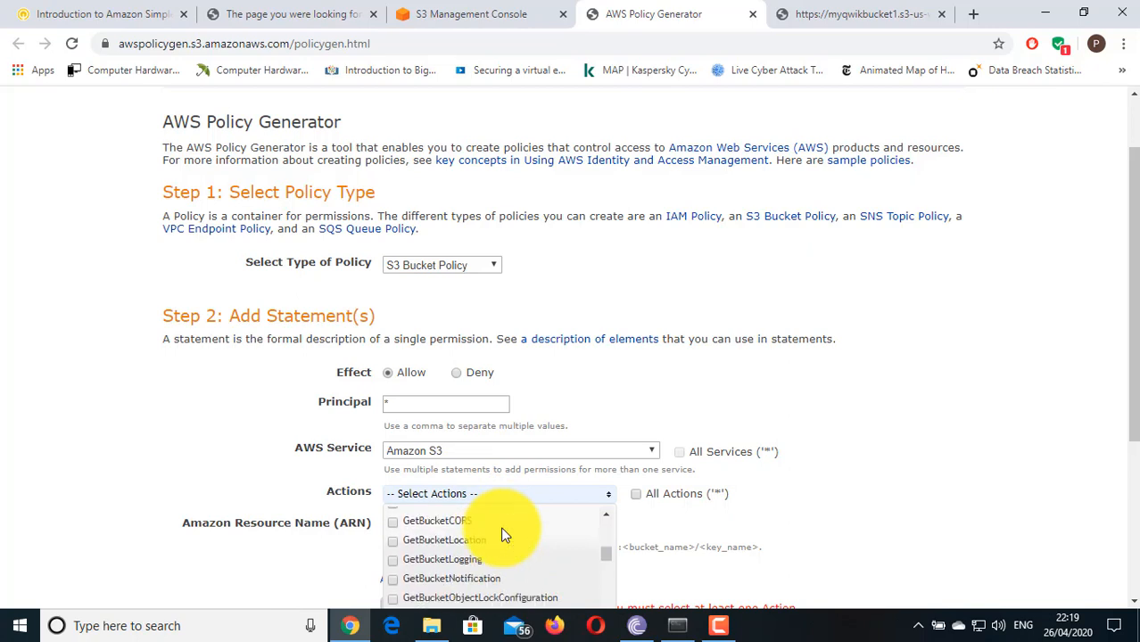
scroll(502, 533, "down", 8)
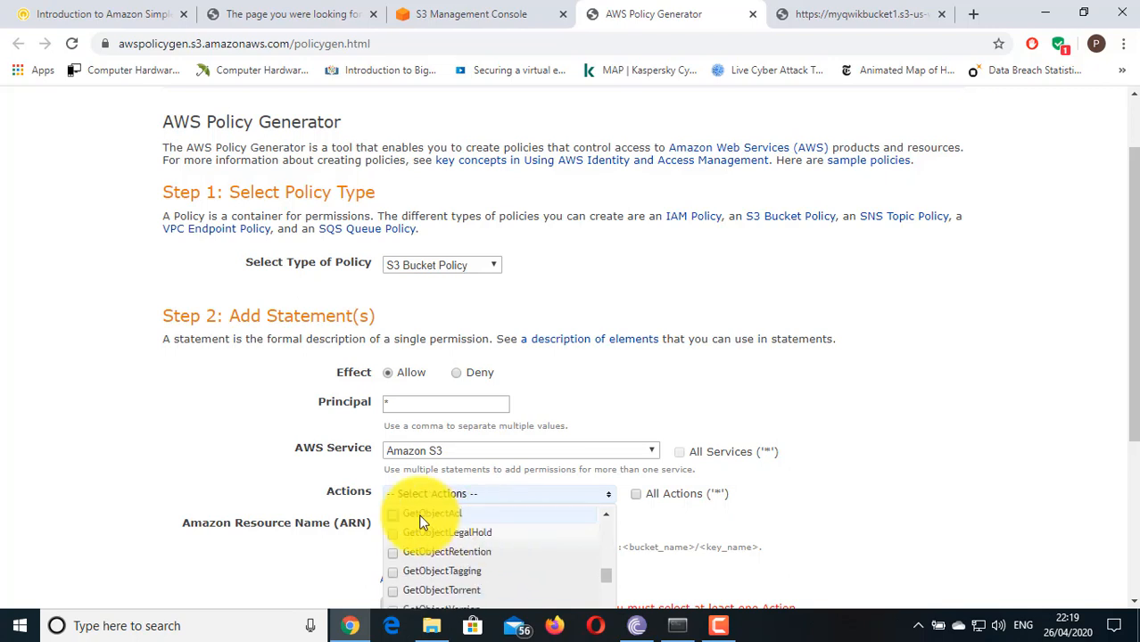
scroll(400, 562, "up", 2)
left_click(393, 578)
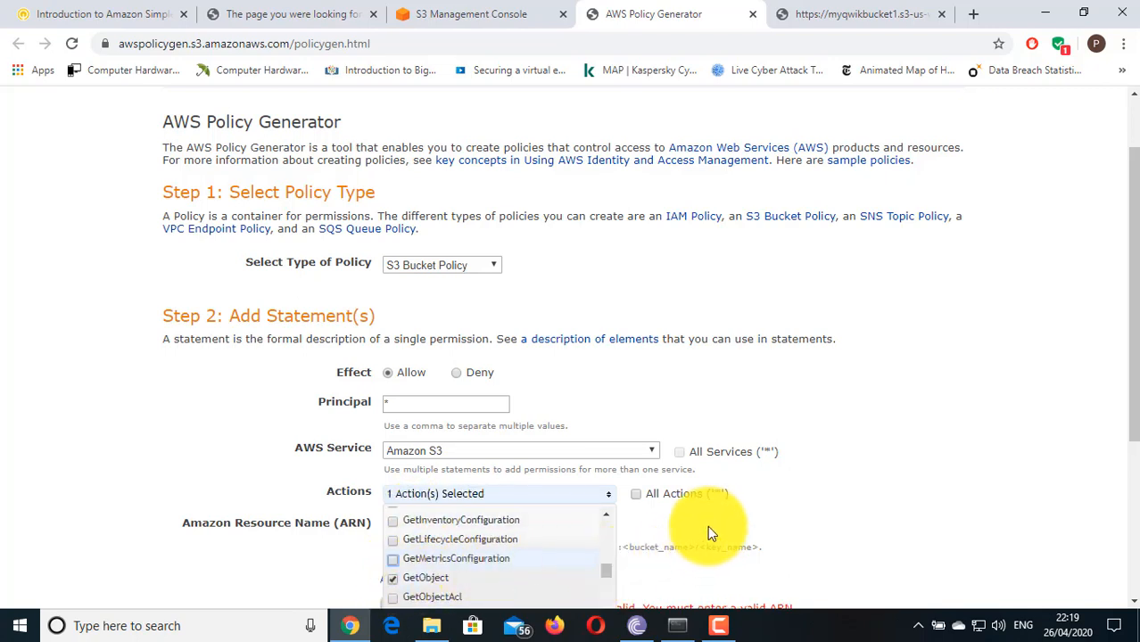
scroll(756, 499, "down", 2)
left_click(805, 373)
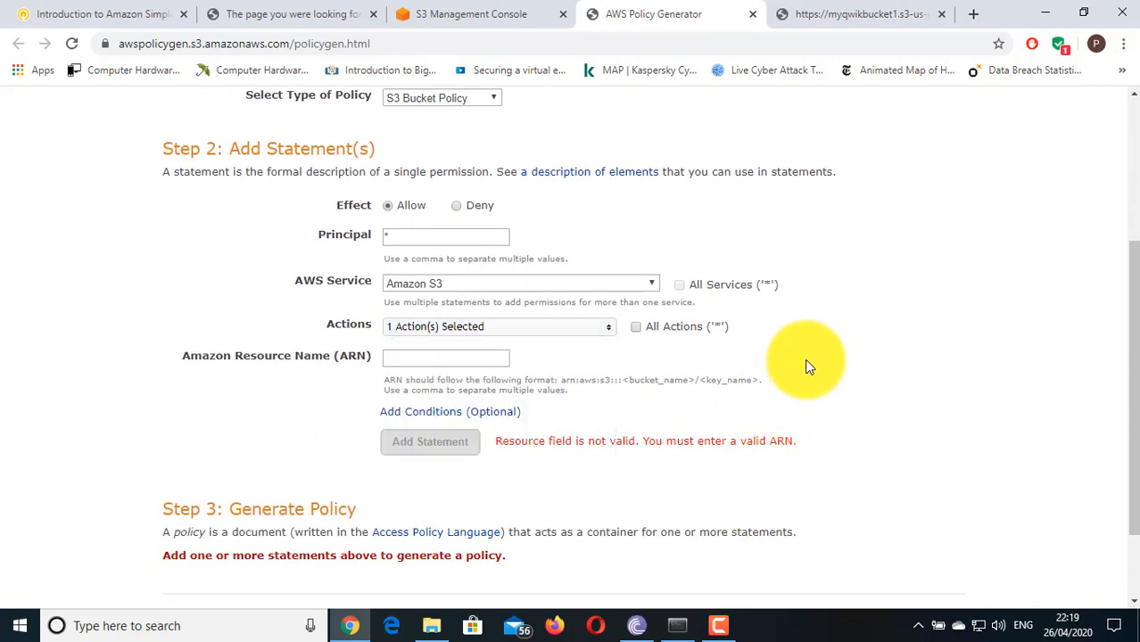
left_click(578, 328)
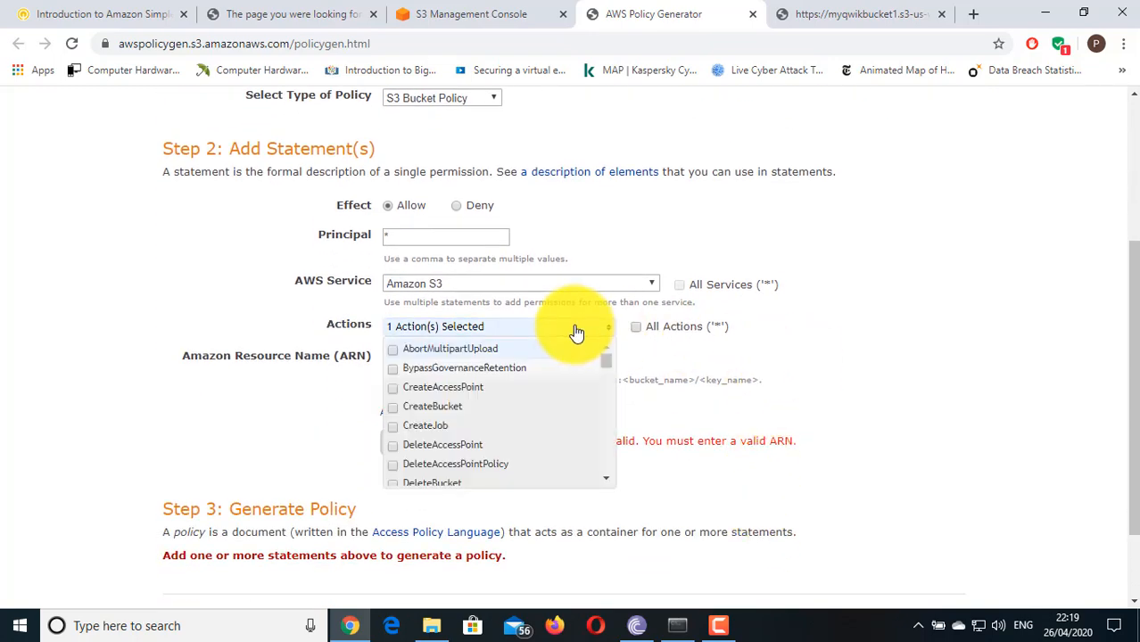
scroll(578, 332, "down", 2)
Set the Amazon Resource Name to arn:aws:s3:::myqwikbucket1/* and add the statement to the policy.
left_click(419, 259)
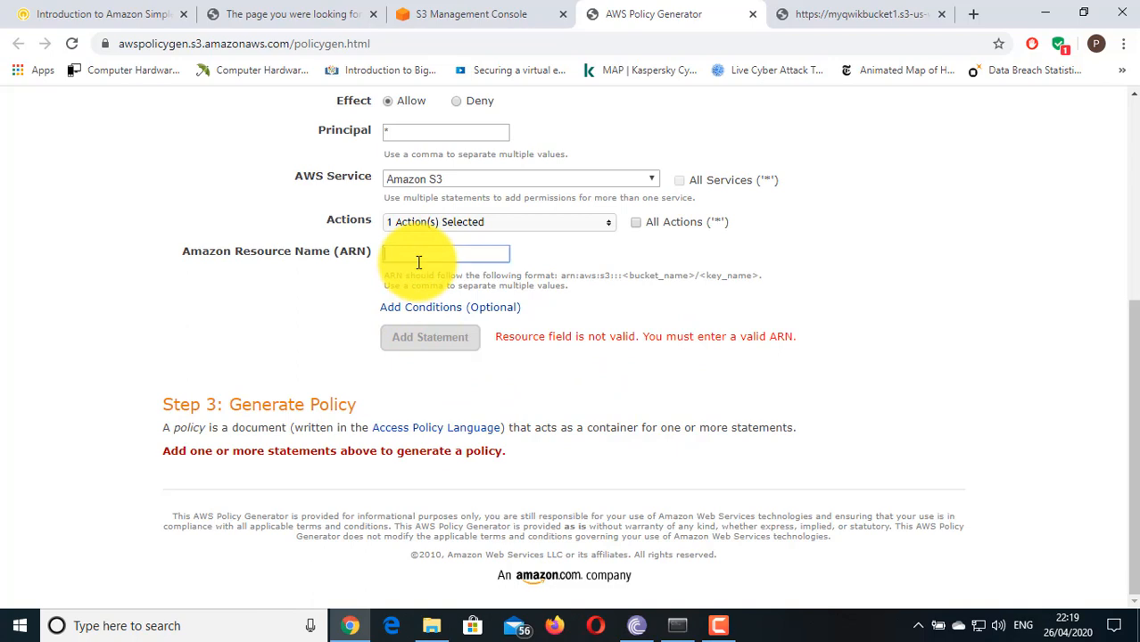
key("ctrl+v")
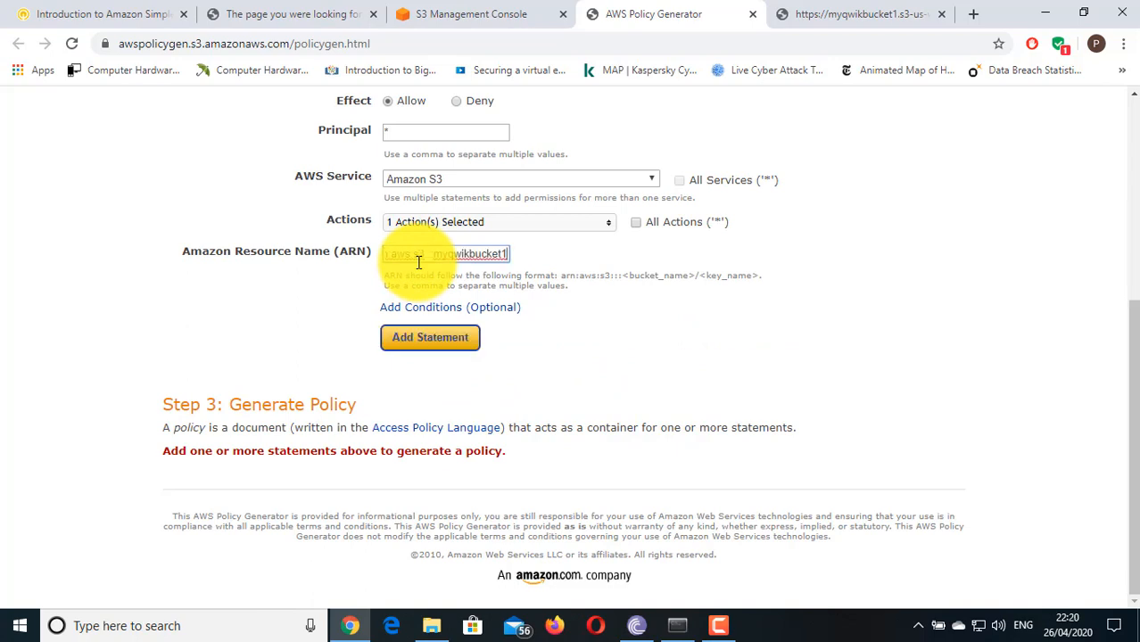
type("/*")
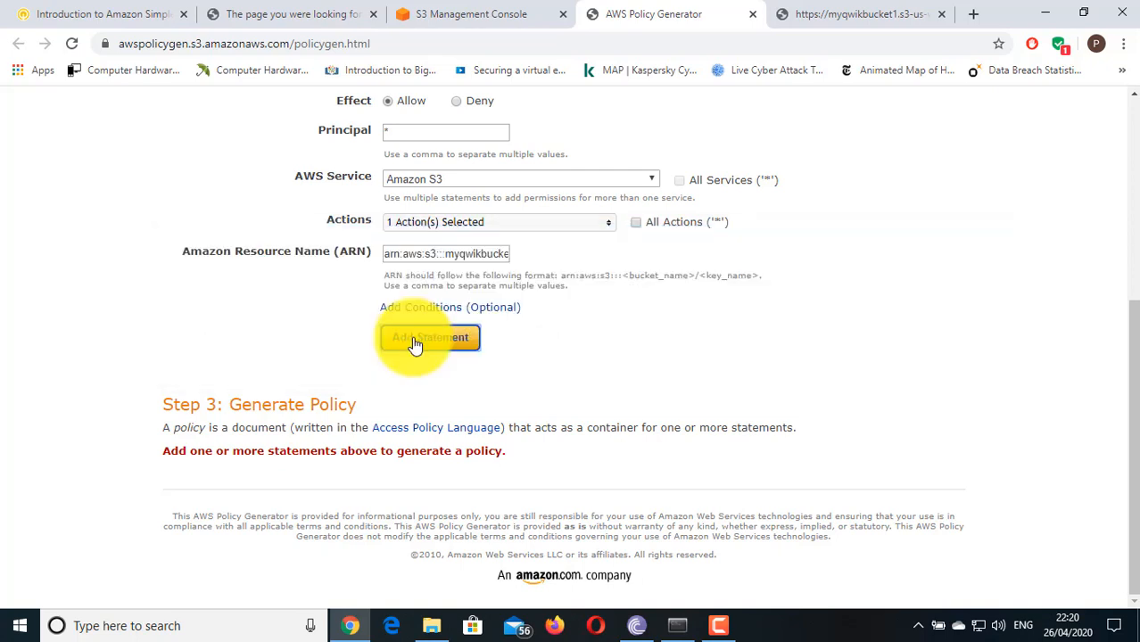
left_click(415, 339)
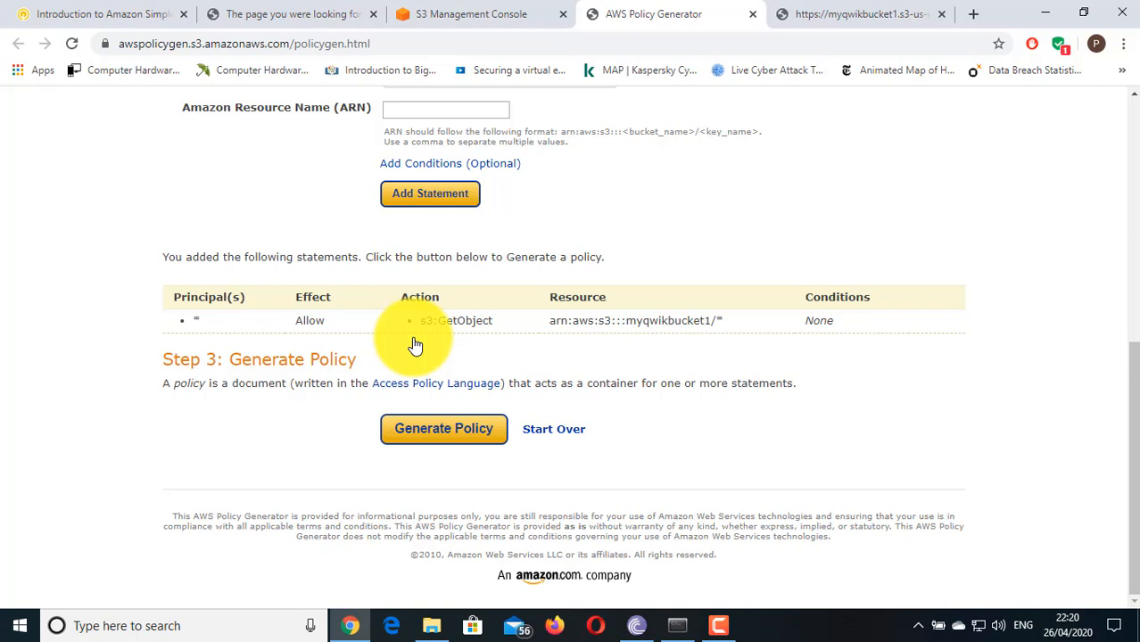
Generate the policy, copy the entire JSON document, and close the policy dialog.
left_click(429, 435)
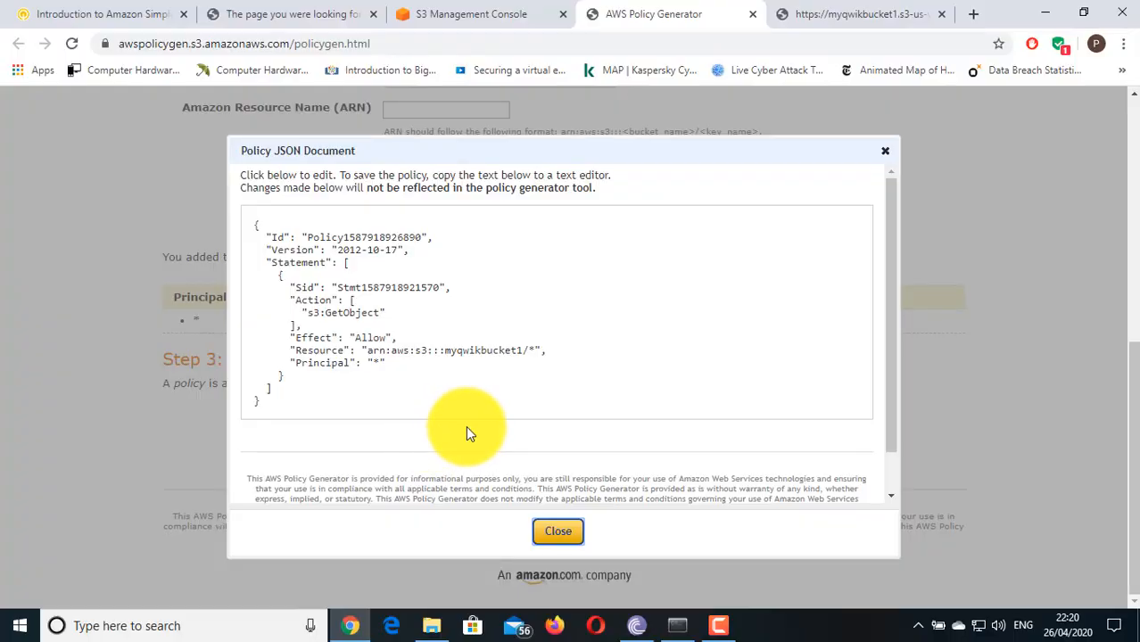
left_click_drag(534, 351, 522, 352)
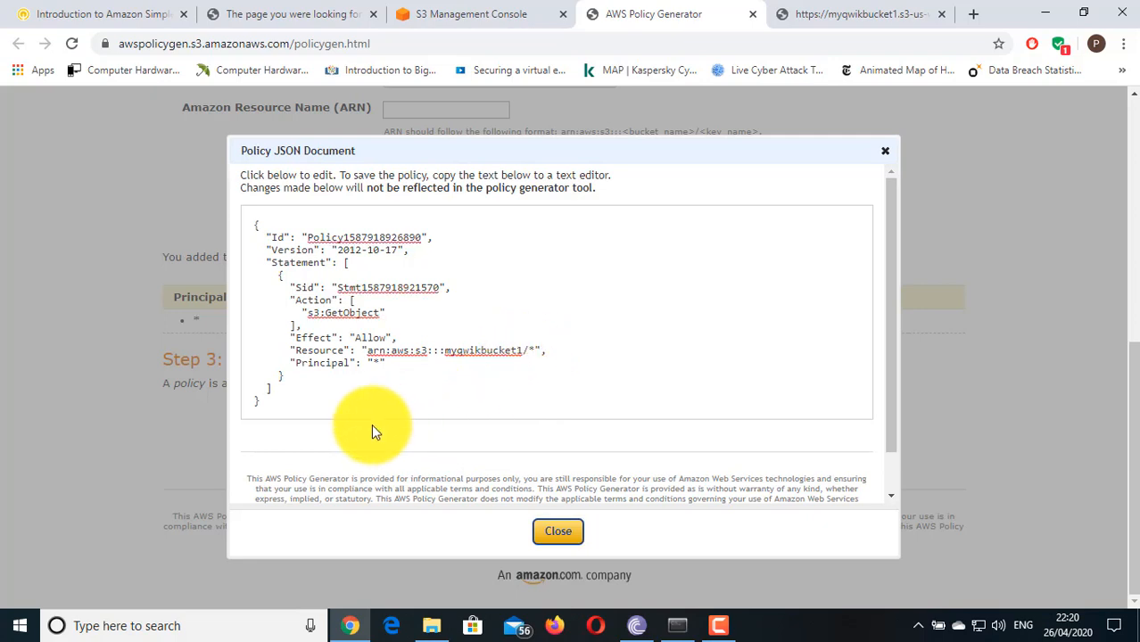
left_click(354, 404)
left_click_drag(356, 415, 254, 223)
key("ctrl+c")
left_click(559, 533)
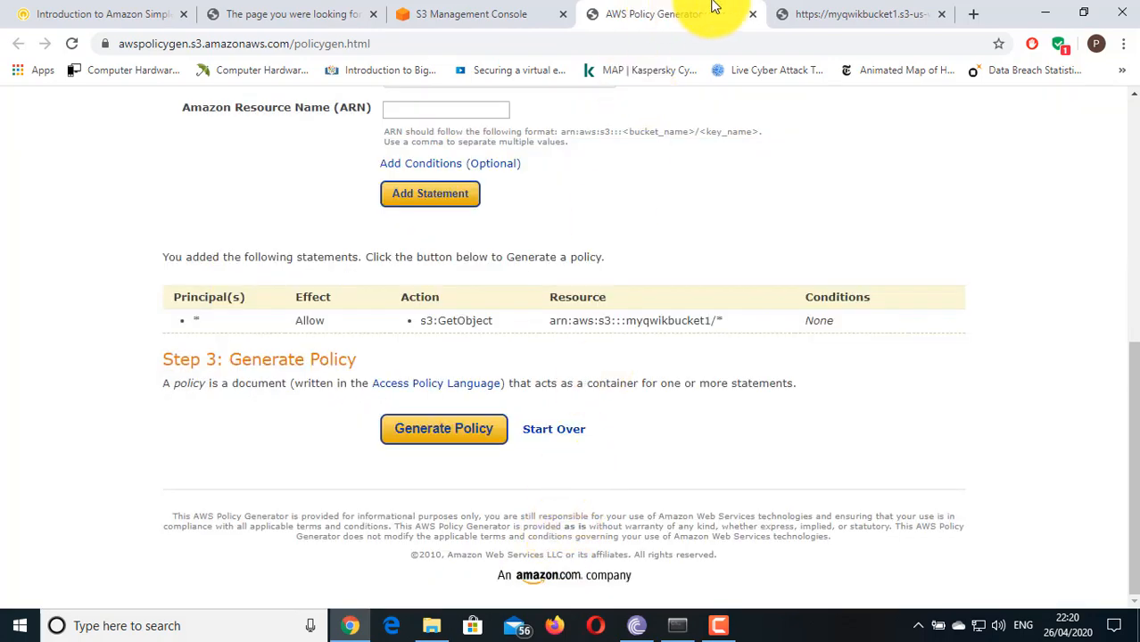
Close the policy generator, paste the copied JSON into myqwikbucket1's bucket policy editor, and save it.
left_click(753, 16)
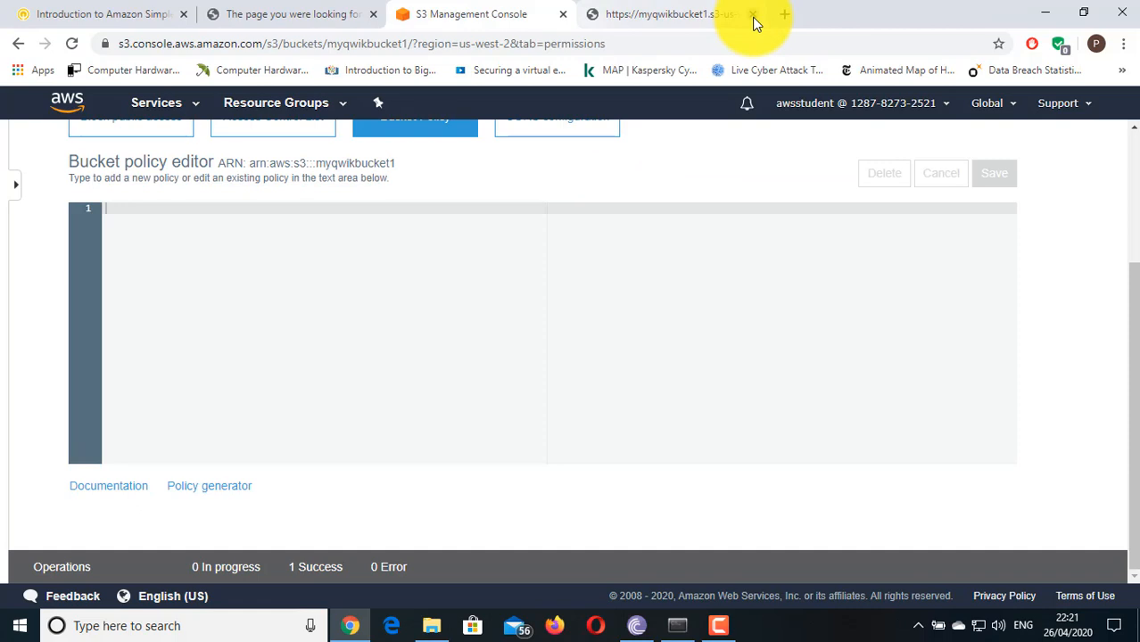
key("ctrl+v")
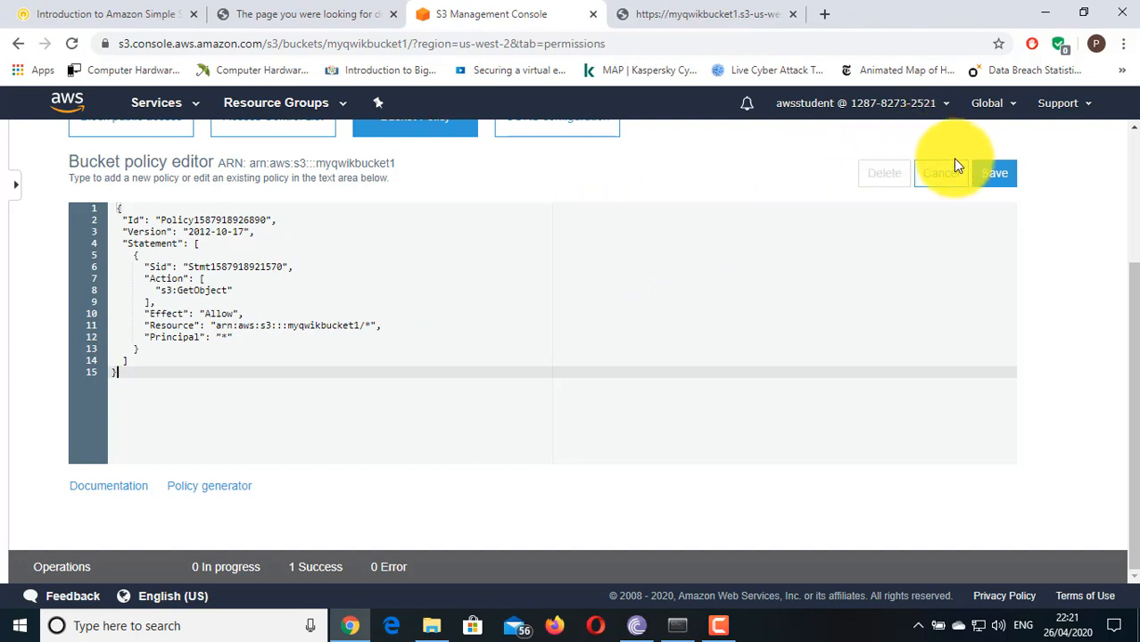
left_click(986, 177)
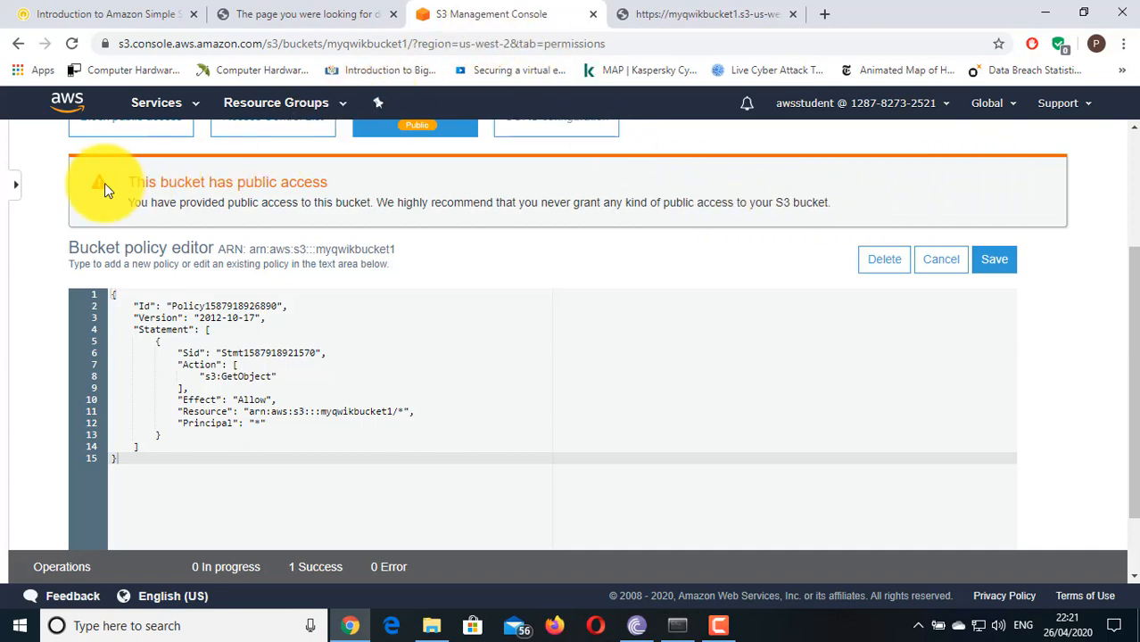
Review the bucket's public access notice and reload the sample-files.txt object page to retest public access.
left_click_drag(107, 182, 330, 181)
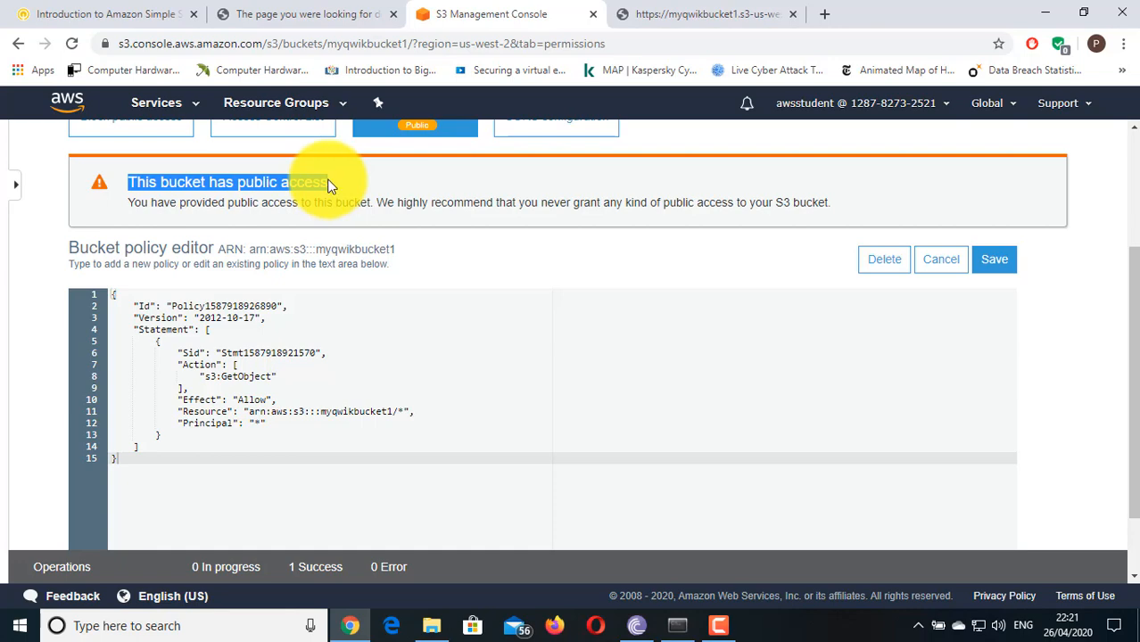
scroll(545, 270, "up", 2)
scroll(550, 276, "up", 1)
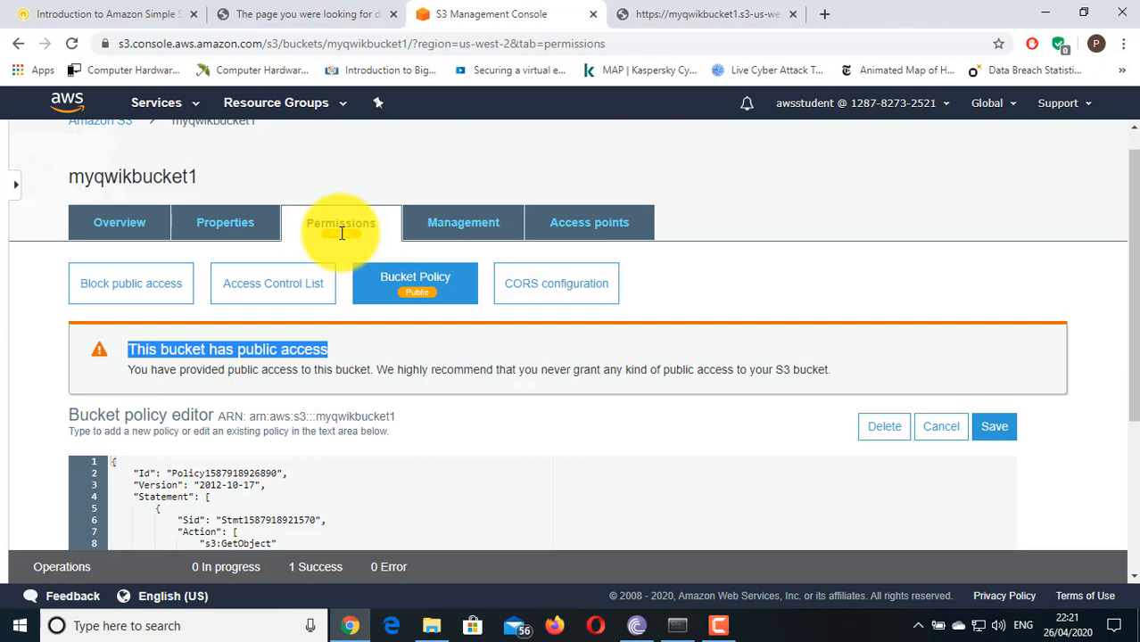
left_click(675, 8)
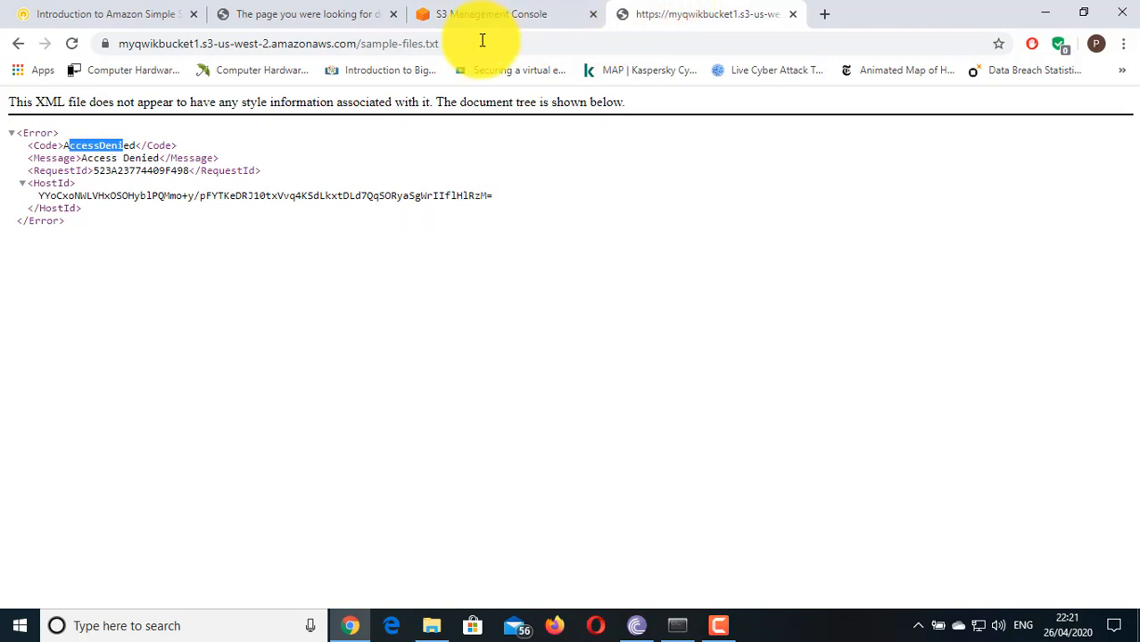
left_click(72, 43)
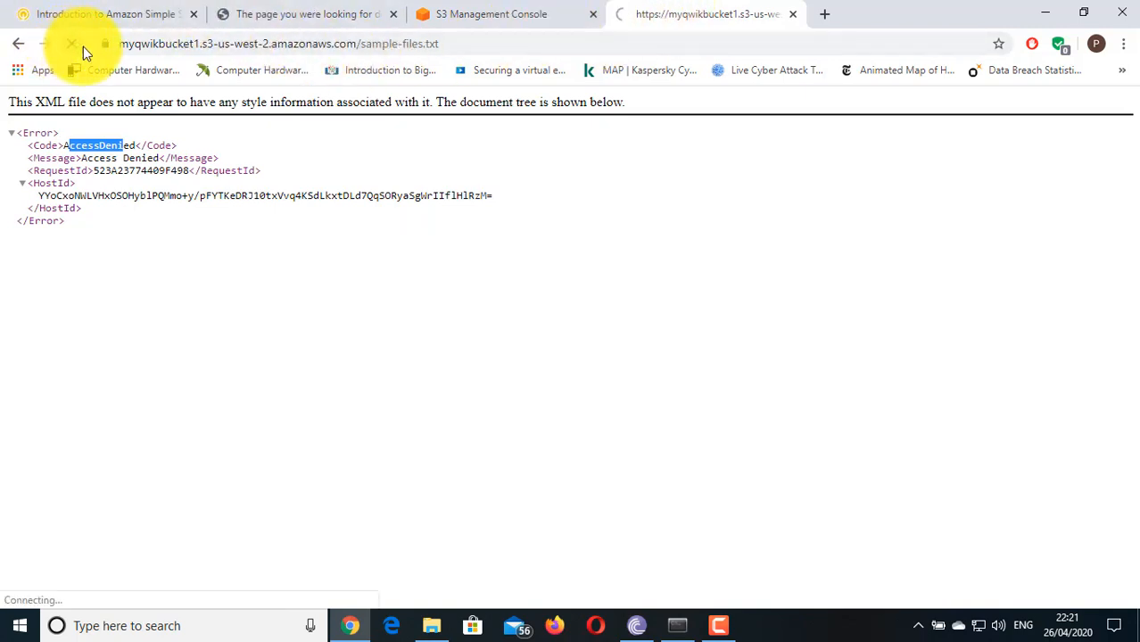
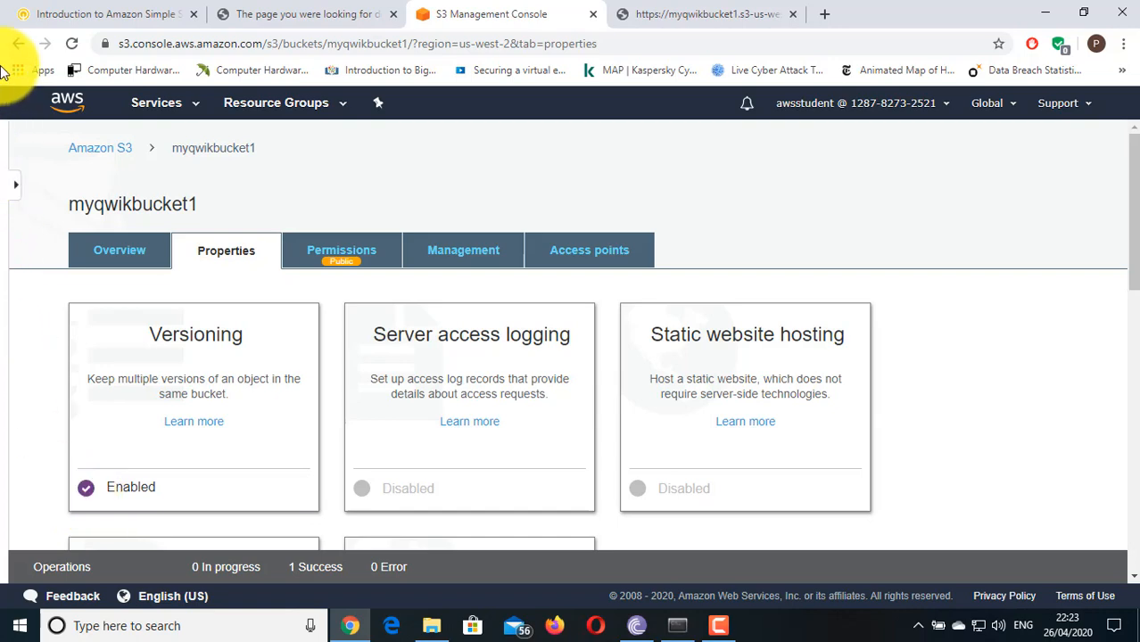
Read the Task 5 versioning instructions in the Qwiklabs lab and check the sample-files text file on the Desktop.
left_click(103, 18)
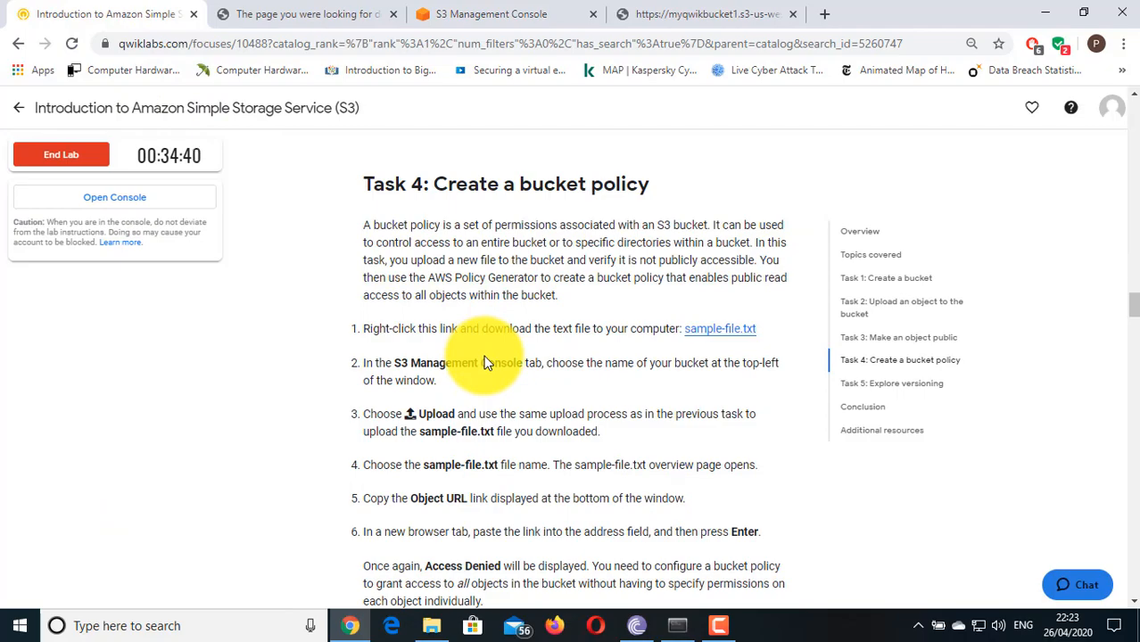
scroll(484, 362, "down", 8)
scroll(484, 371, "down", 15)
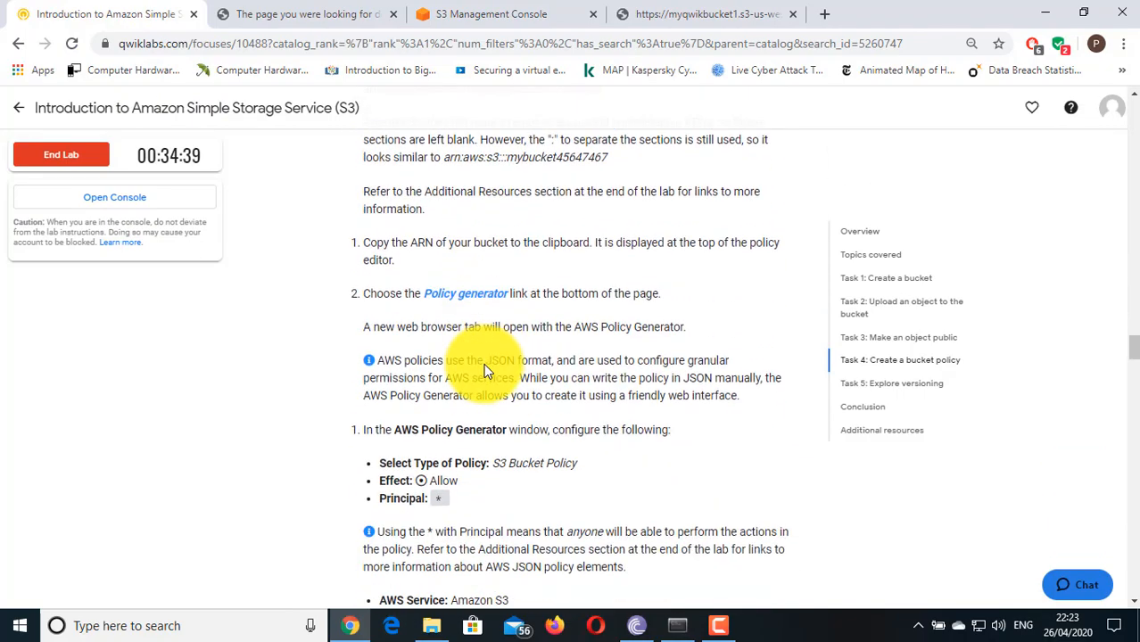
scroll(485, 371, "down", 12)
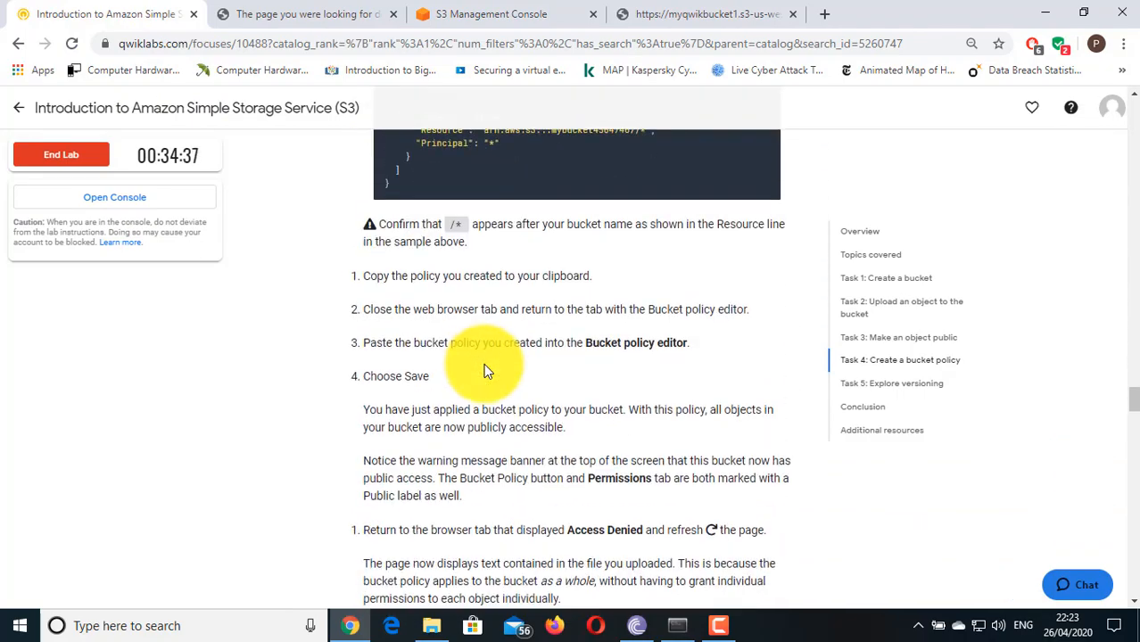
scroll(485, 370, "down", 2)
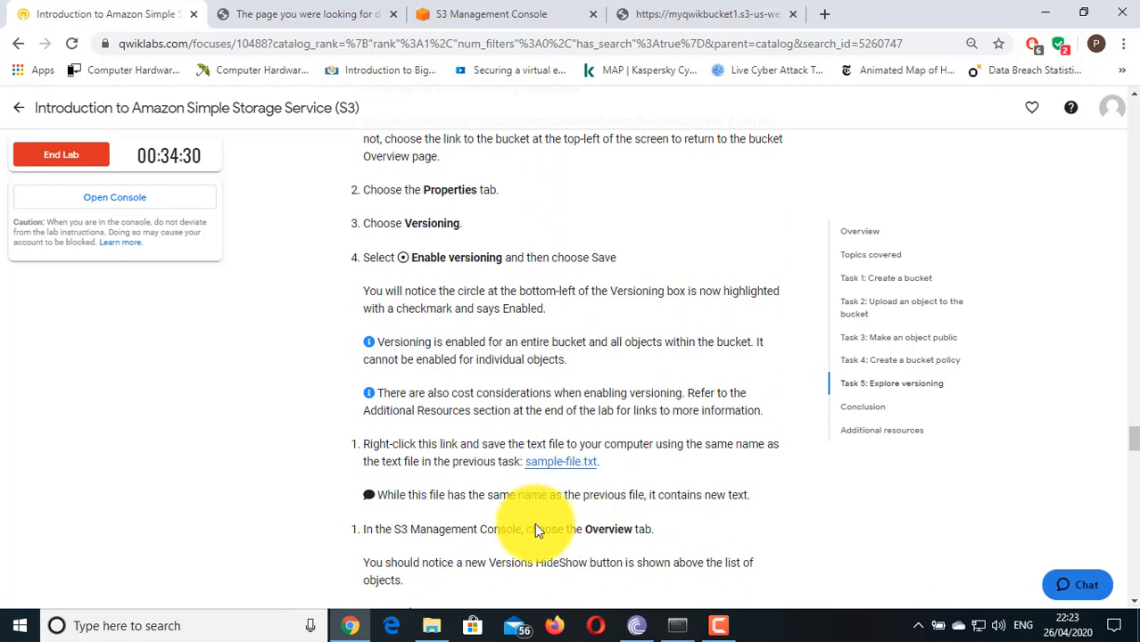
left_click(431, 626)
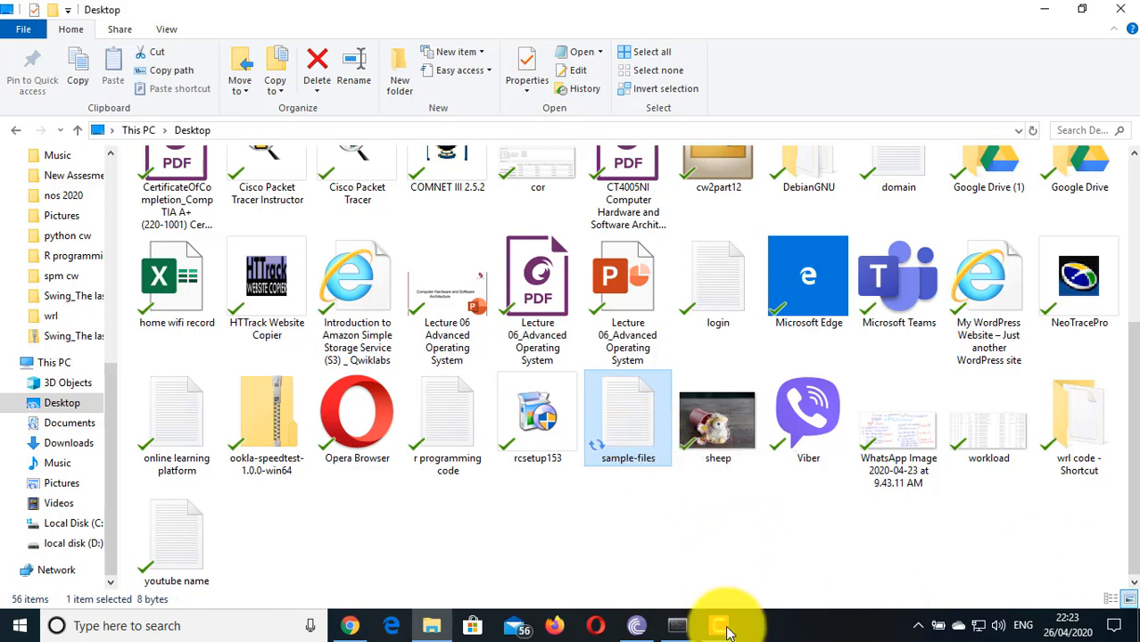
left_click(349, 625)
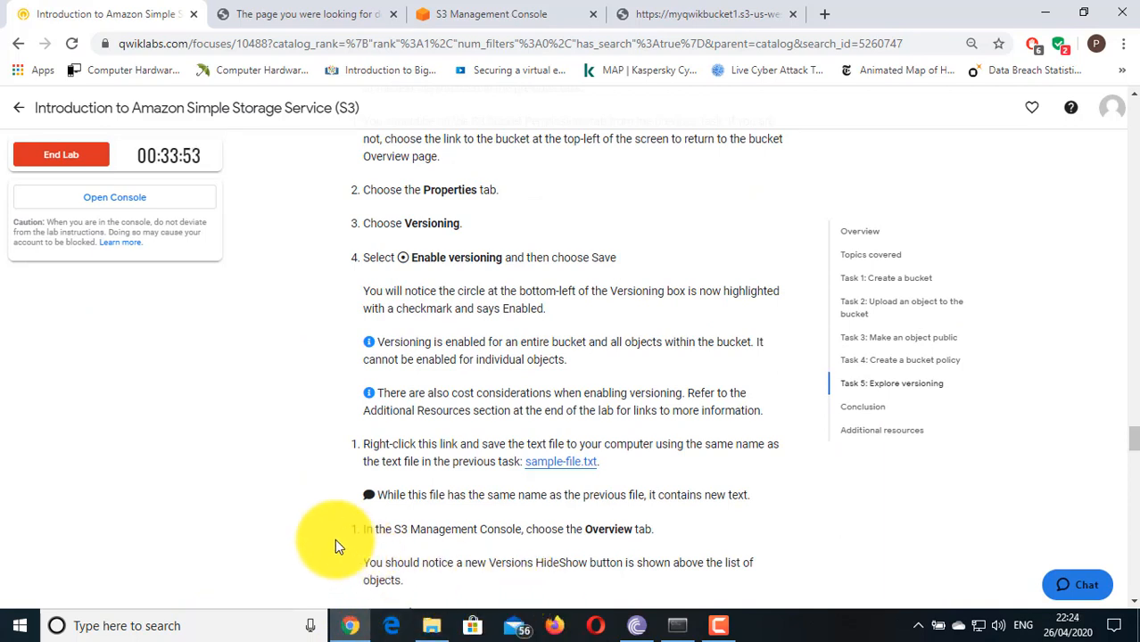
Return to the S3 console and open myqwikbucket1's overview to examine its object list and Versions options.
left_click(499, 14)
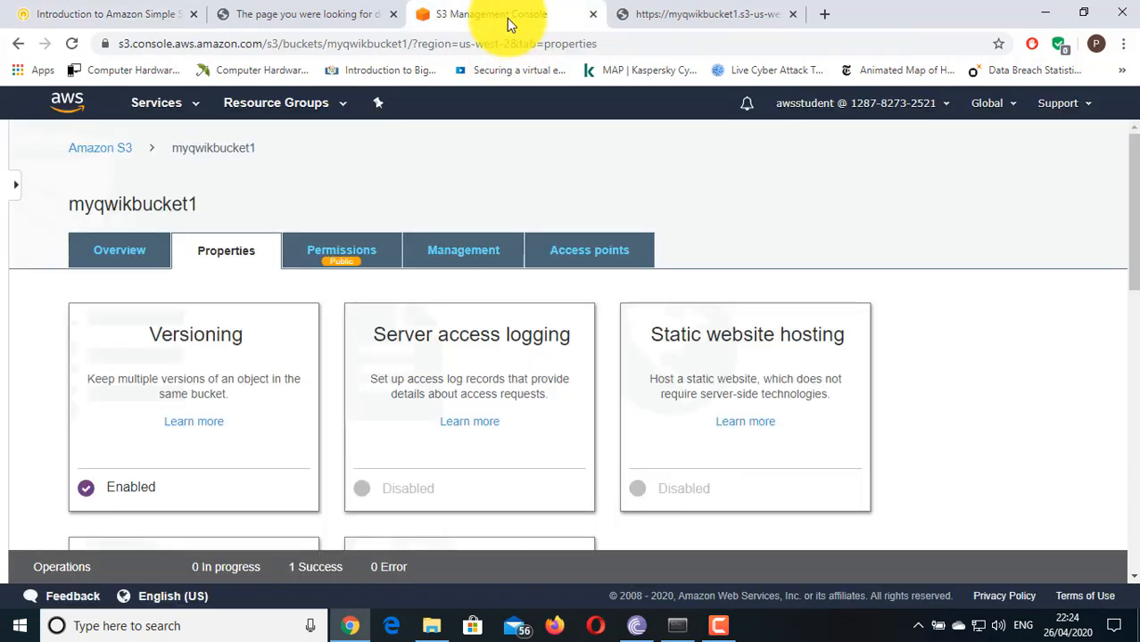
left_click(159, 263)
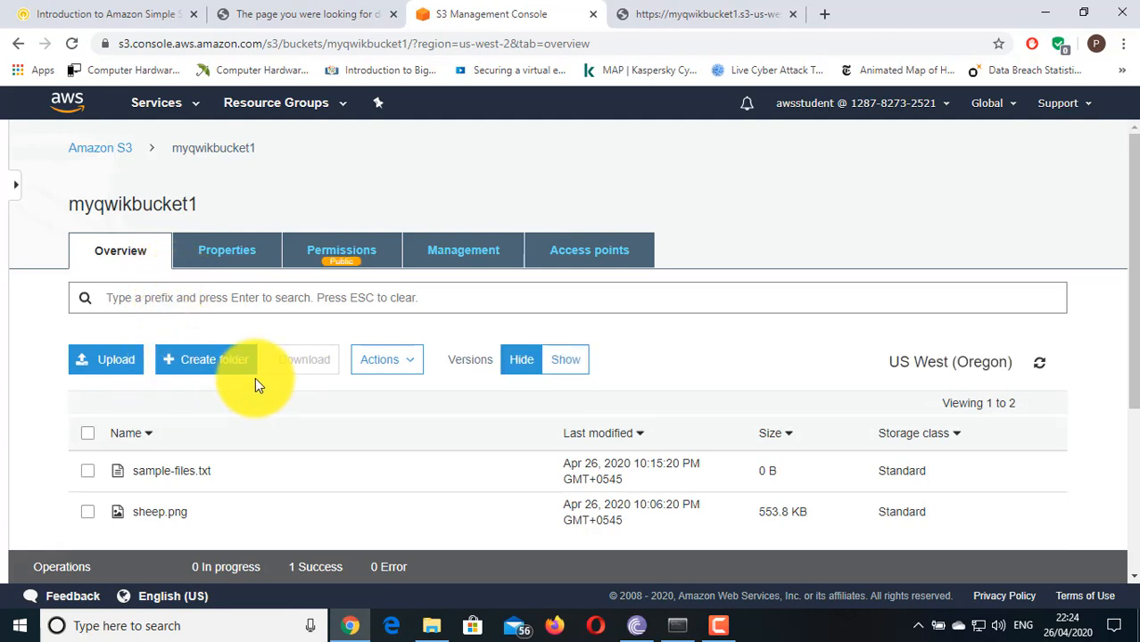
scroll(255, 379, "down", 1)
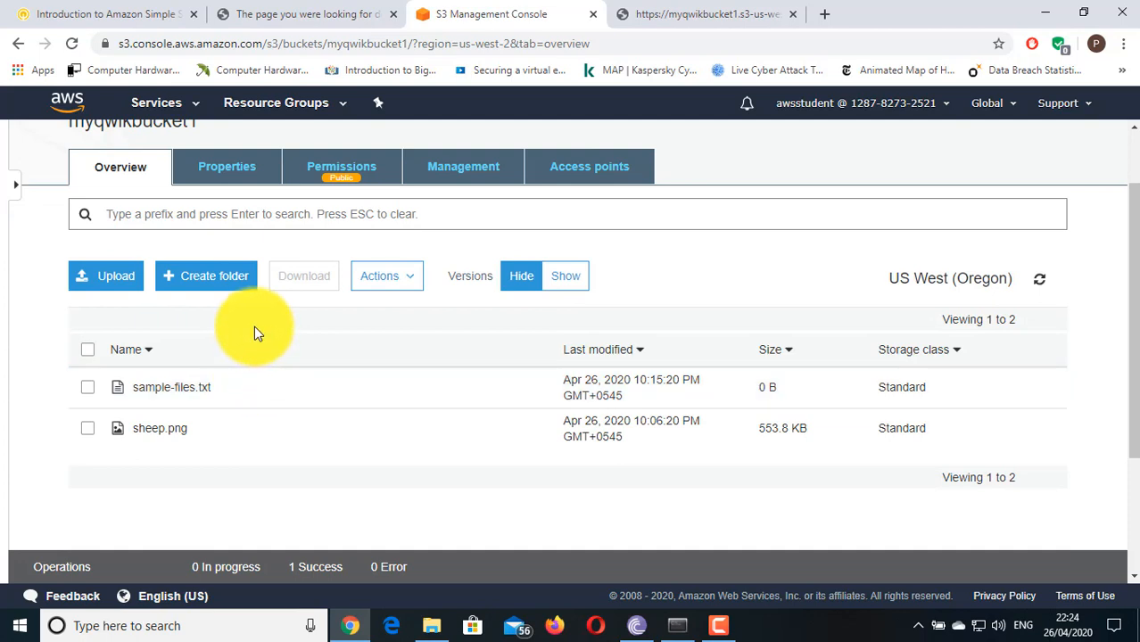
left_click(545, 284)
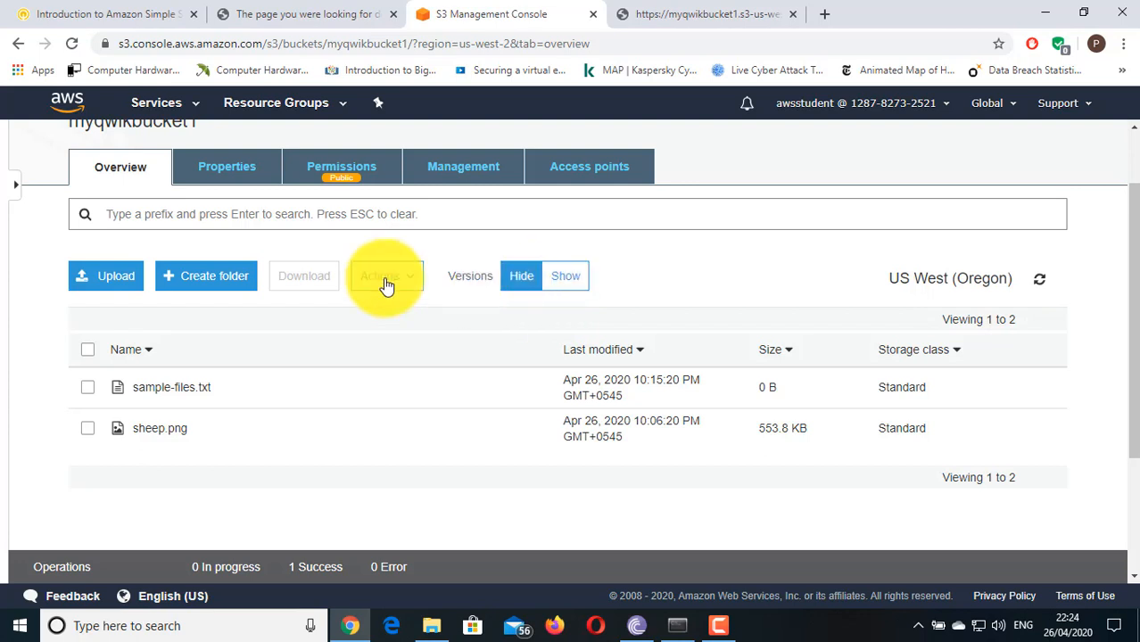
Upload the updated sample-files text file from the Desktop to myqwikbucket1 with the default upload settings.
left_click(116, 285)
scroll(527, 430, "down", 1)
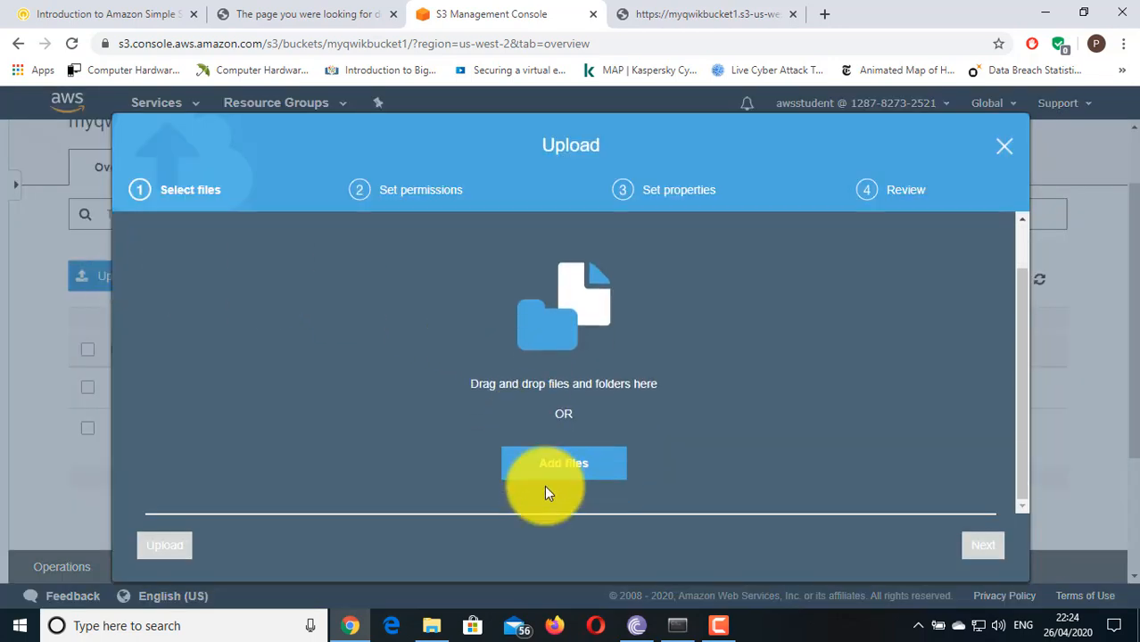
left_click(549, 474)
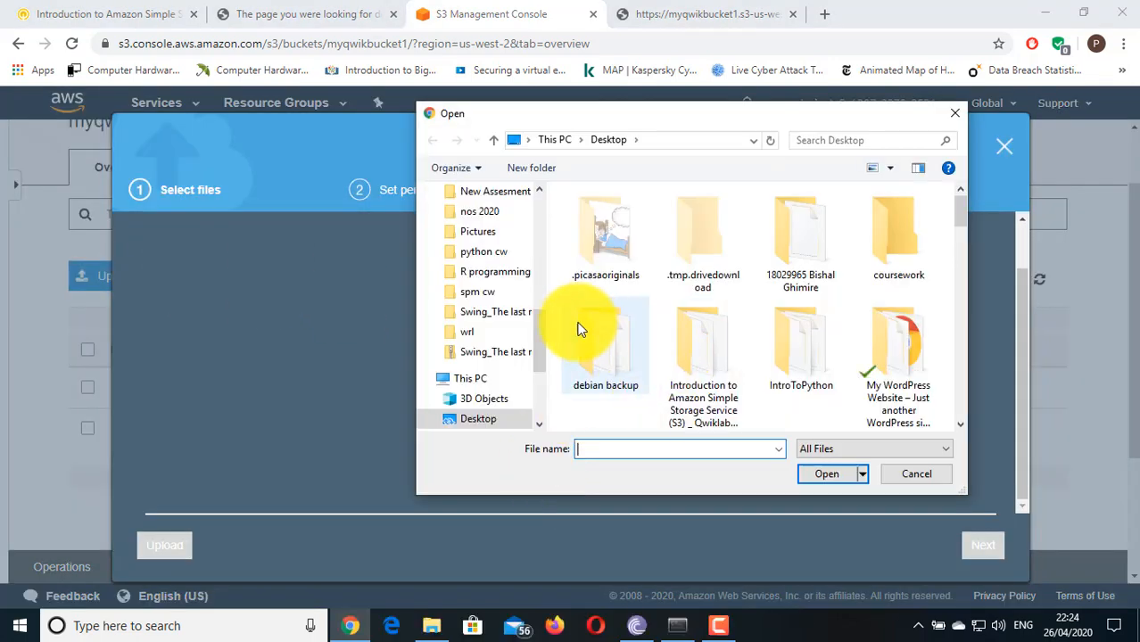
left_click(612, 355)
key("s")
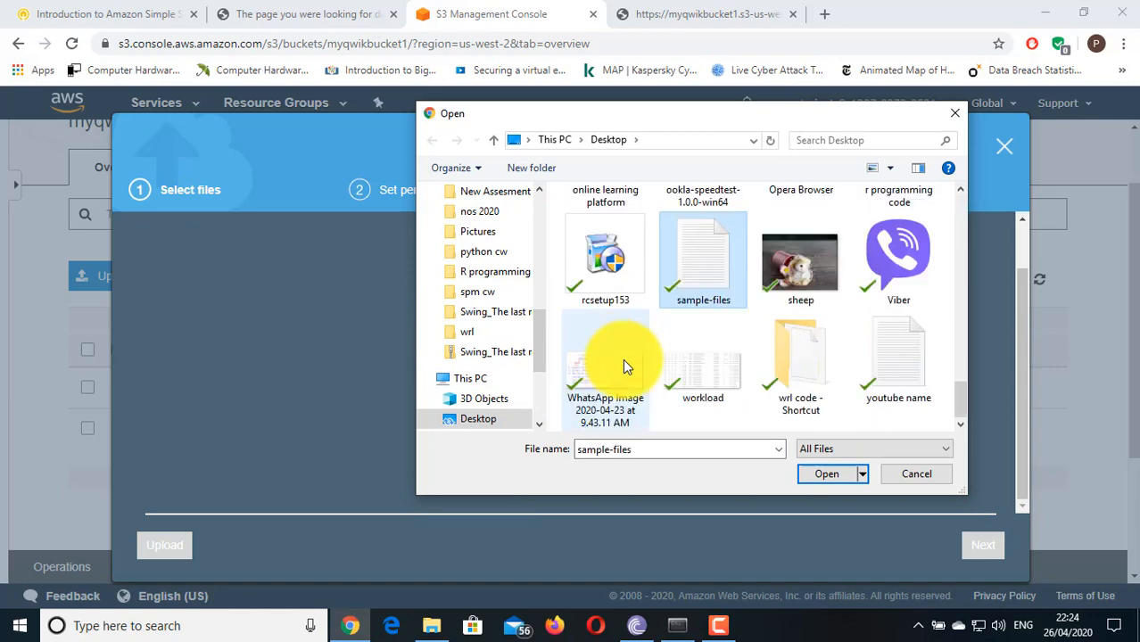
left_click(810, 473)
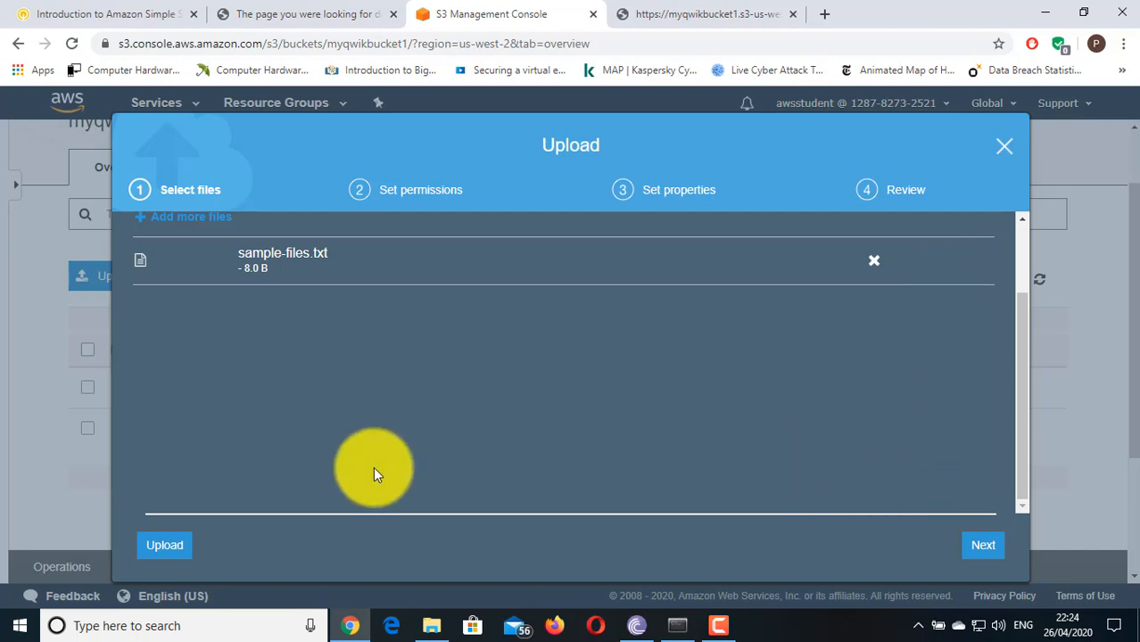
left_click(174, 547)
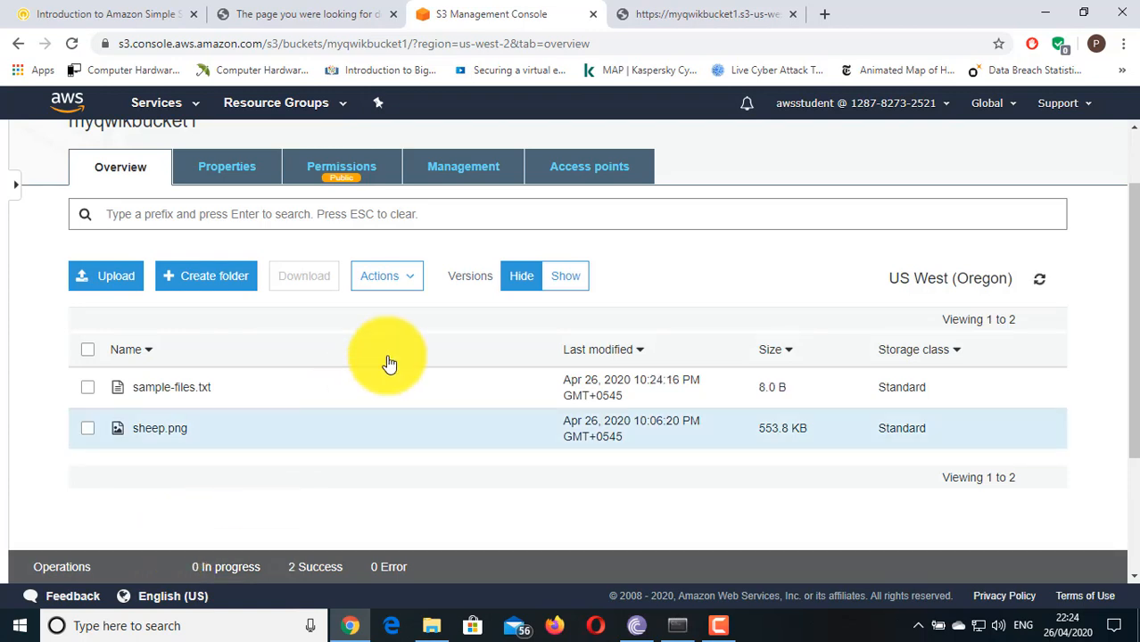
Reload the public sample-files.txt object page to check its updated content, and close that page.
left_click(694, 11)
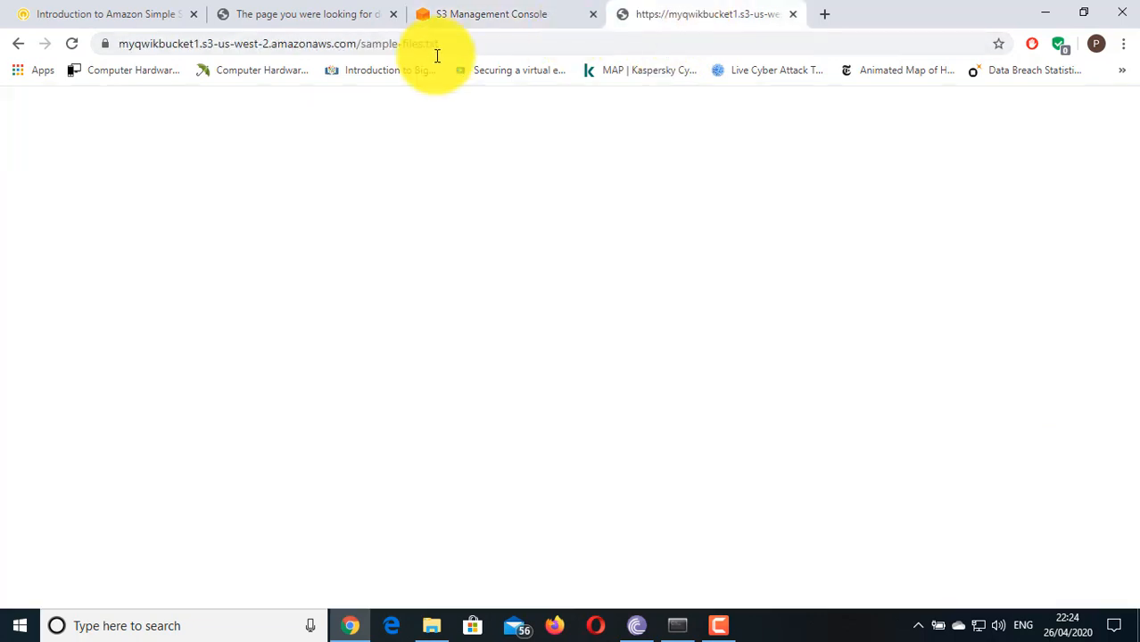
left_click(71, 43)
left_click_drag(60, 102, 3, 107)
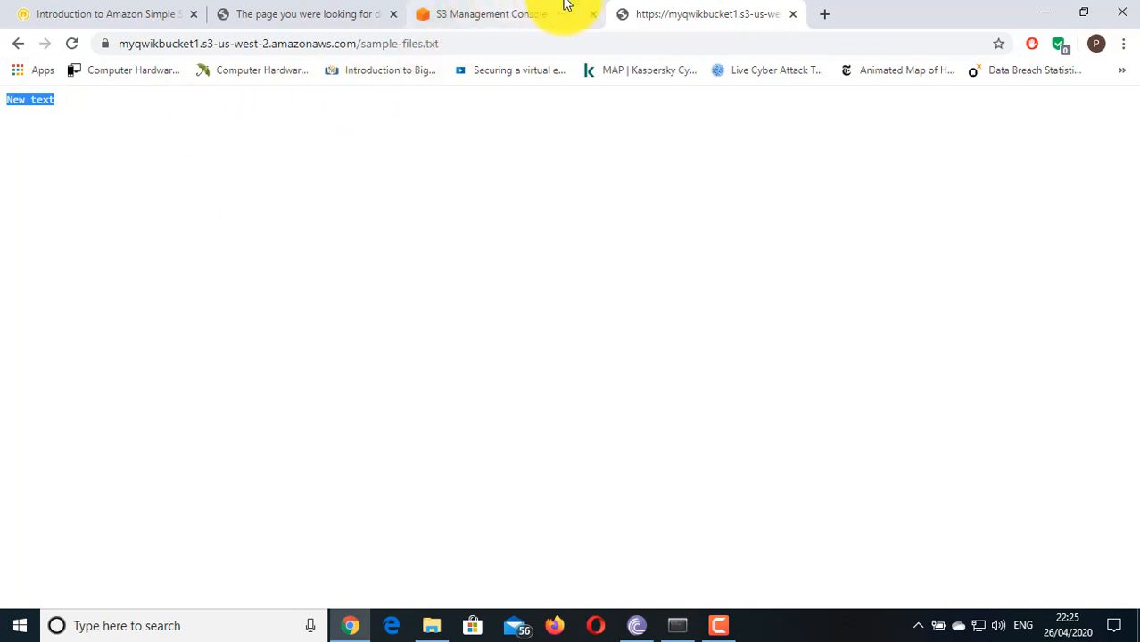
left_click(791, 15)
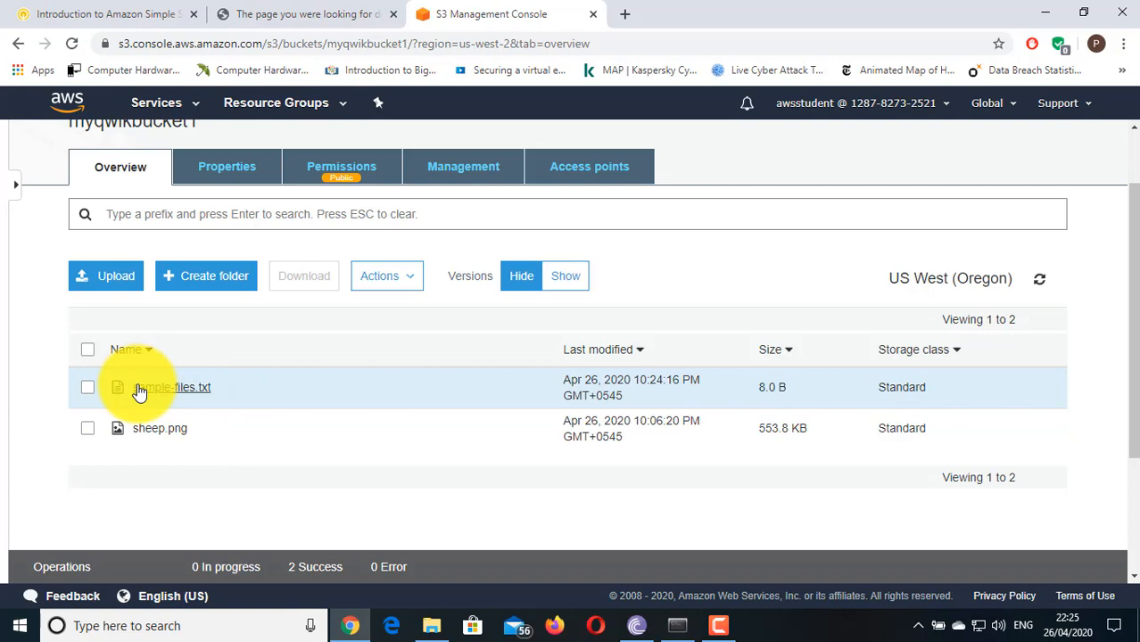
Review the sample-files.txt object details, open its Apr 26, 2020 10:15:20 PM version to view the content, and return to the S3 console.
left_click(139, 393)
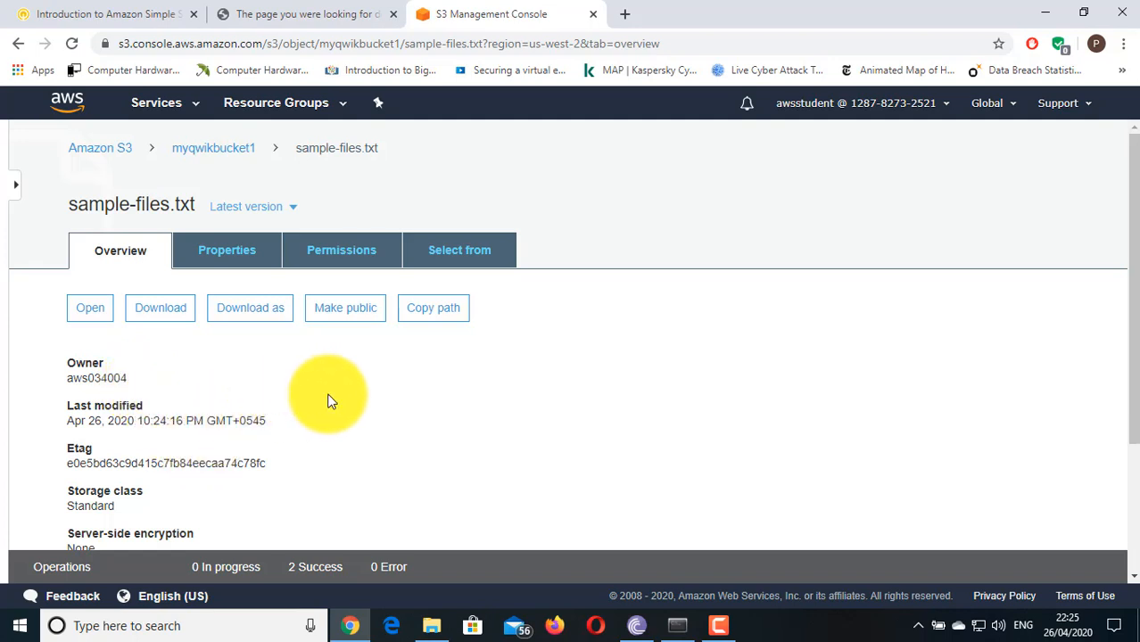
scroll(325, 396, "down", 1)
scroll(327, 401, "down", 3)
scroll(327, 400, "up", 4)
left_click(284, 217)
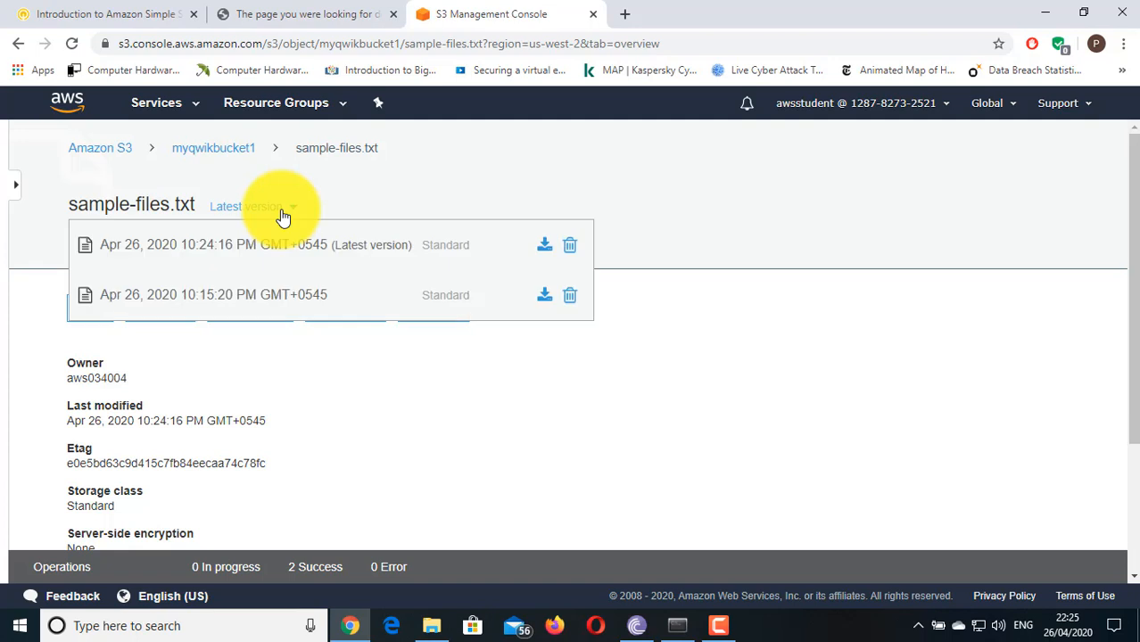
left_click(292, 296)
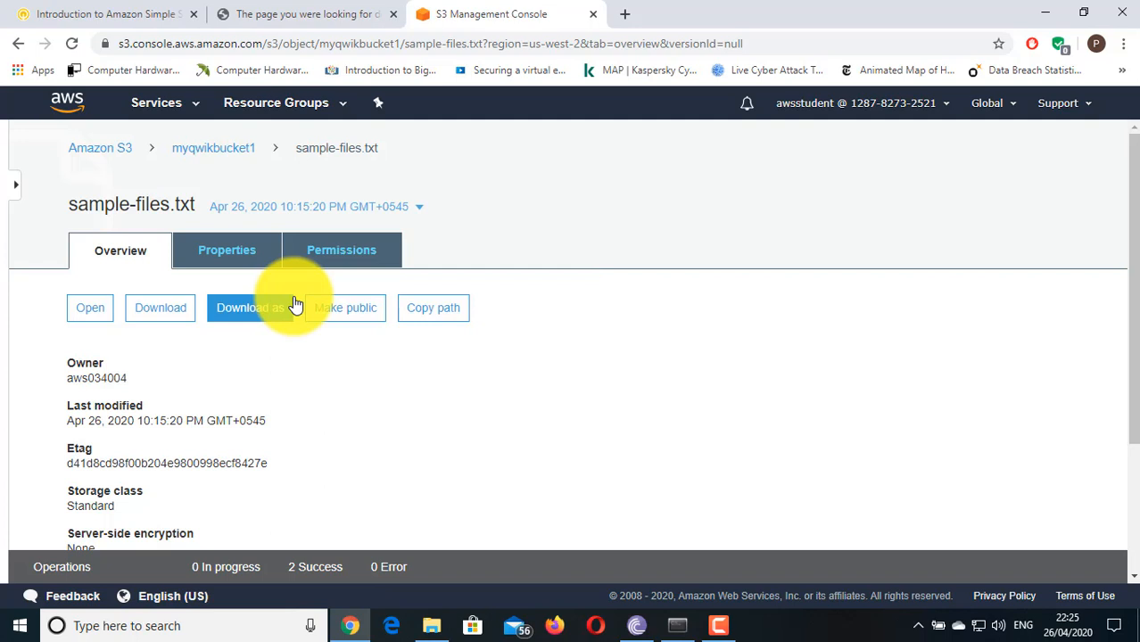
left_click(93, 308)
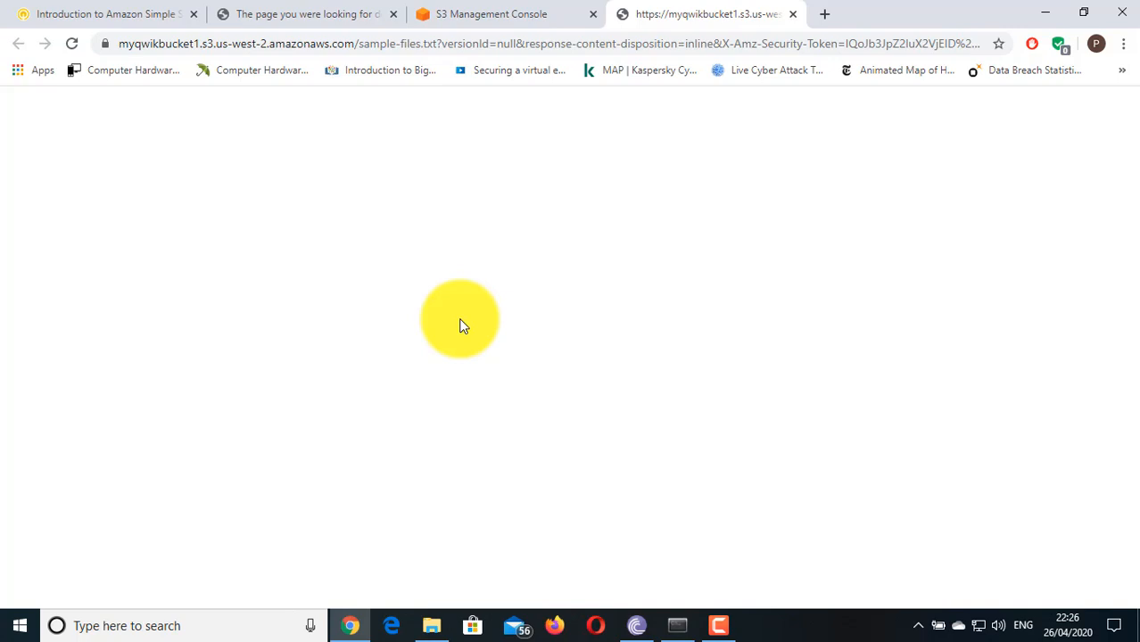
left_click(540, 10)
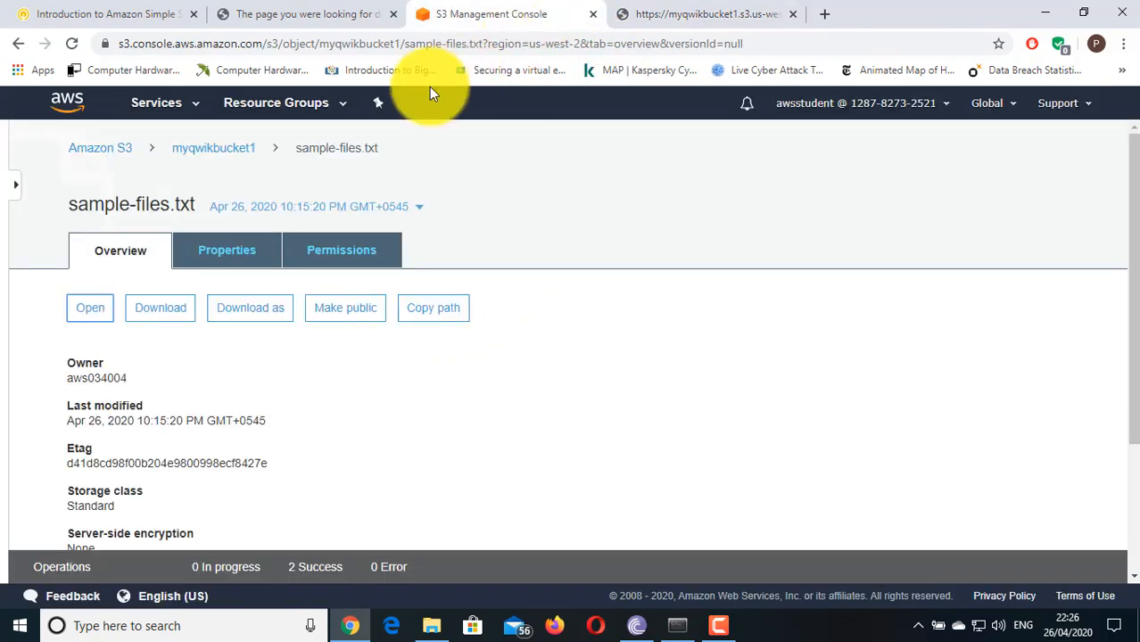
Return to myqwikbucket1's overview and show all object versions to examine the version IDs of sample-files.txt and sheep.png.
left_click(230, 153)
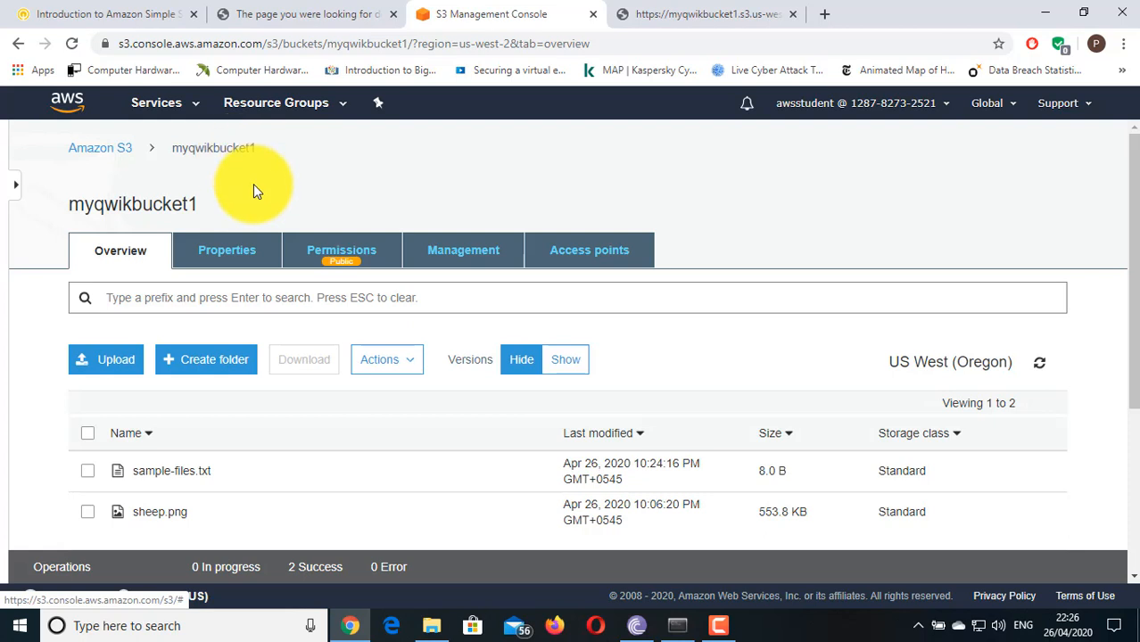
left_click(567, 364)
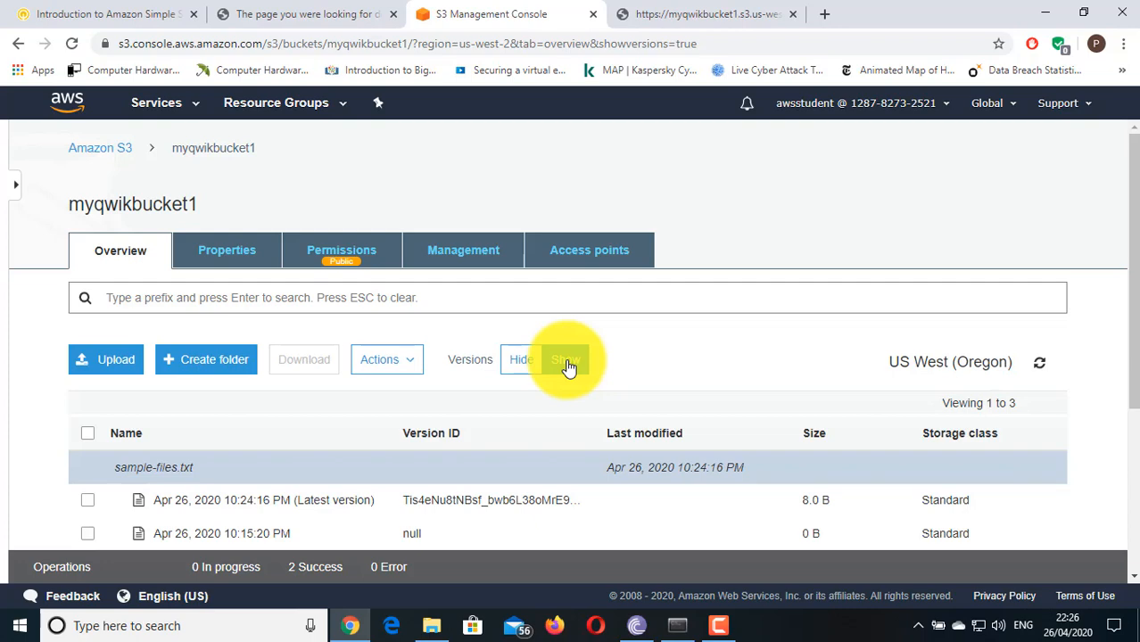
scroll(567, 365, "down", 2)
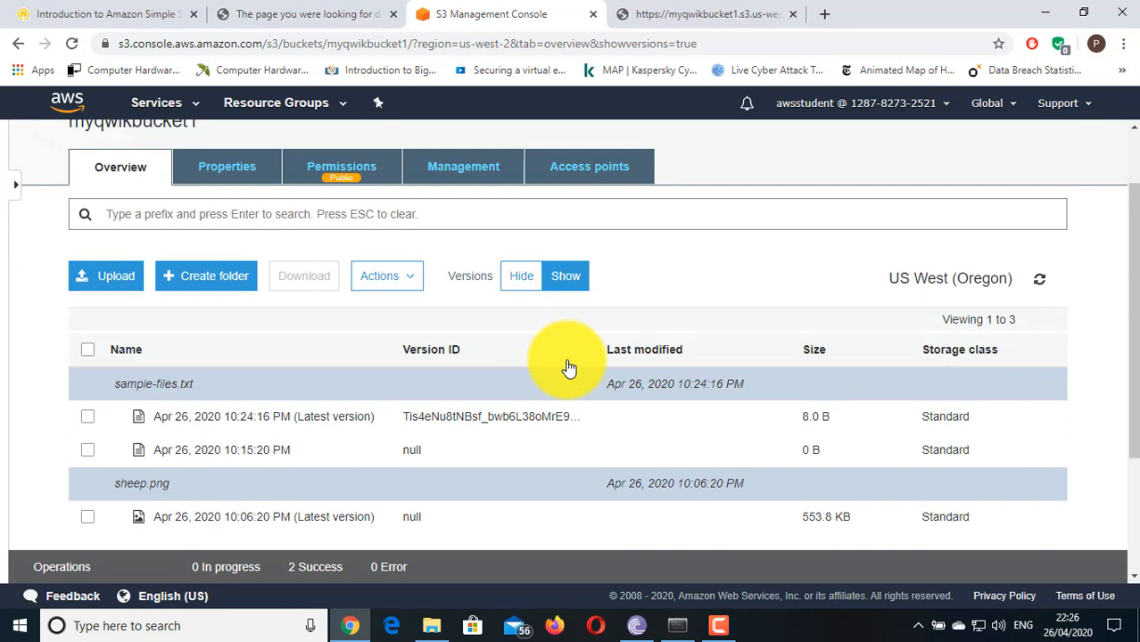
scroll(562, 366, "down", 2)
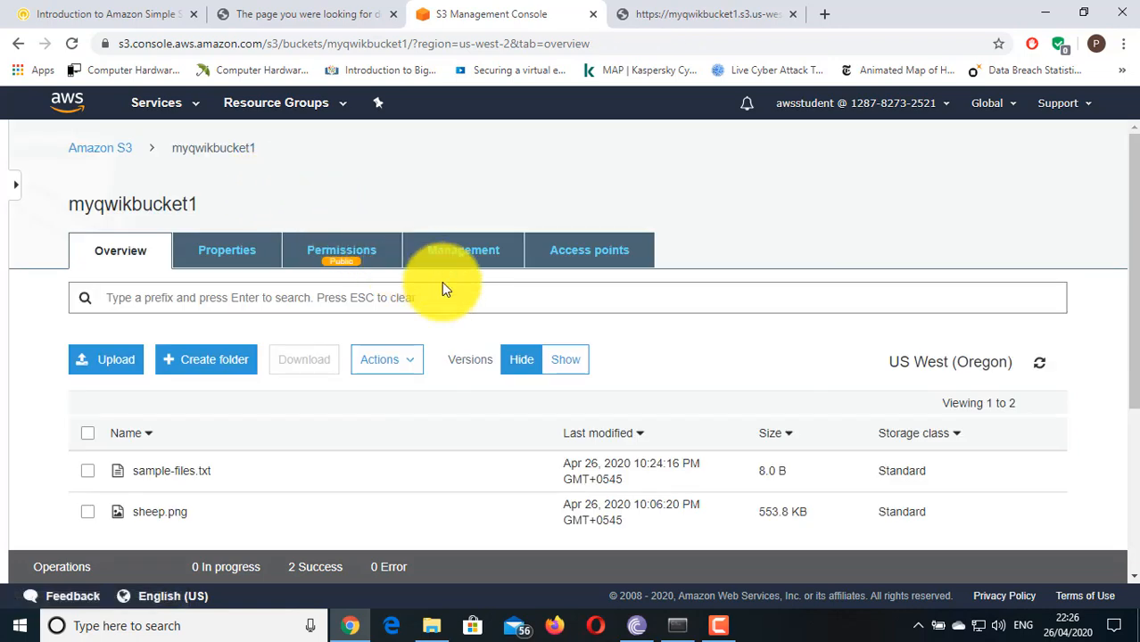
left_click(568, 361)
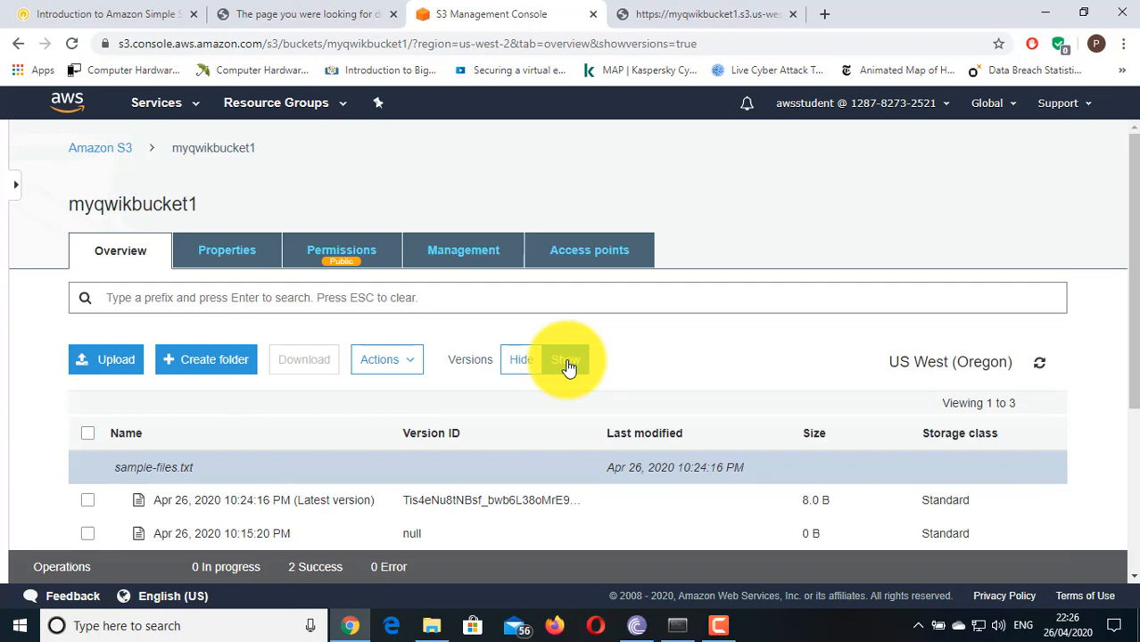
scroll(567, 365, "down", 1)
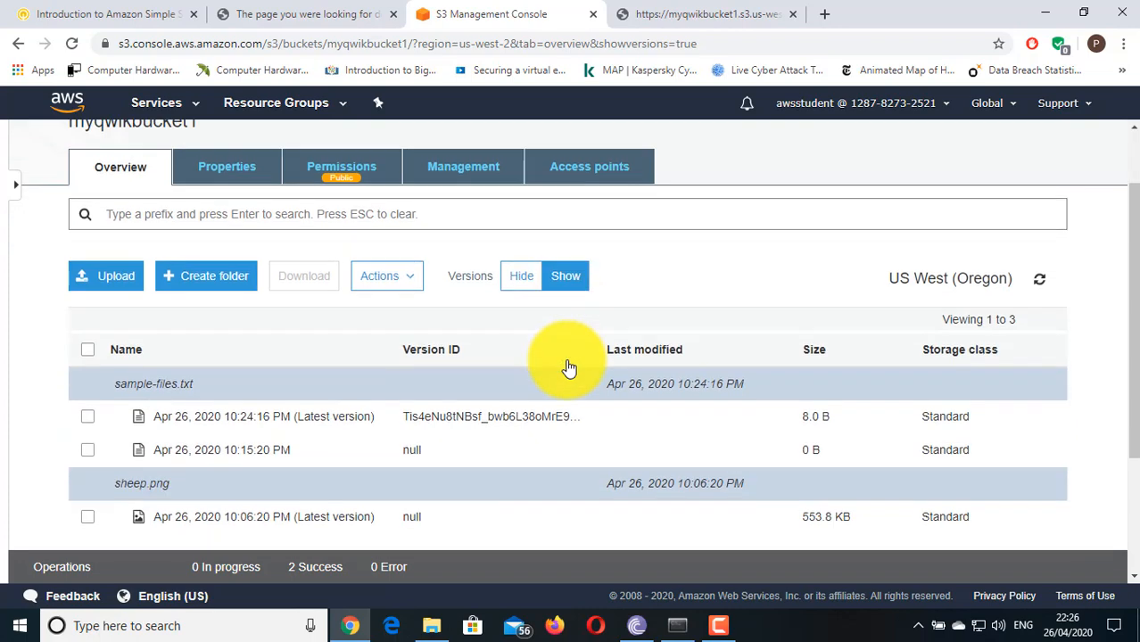
scroll(567, 365, "down", 1)
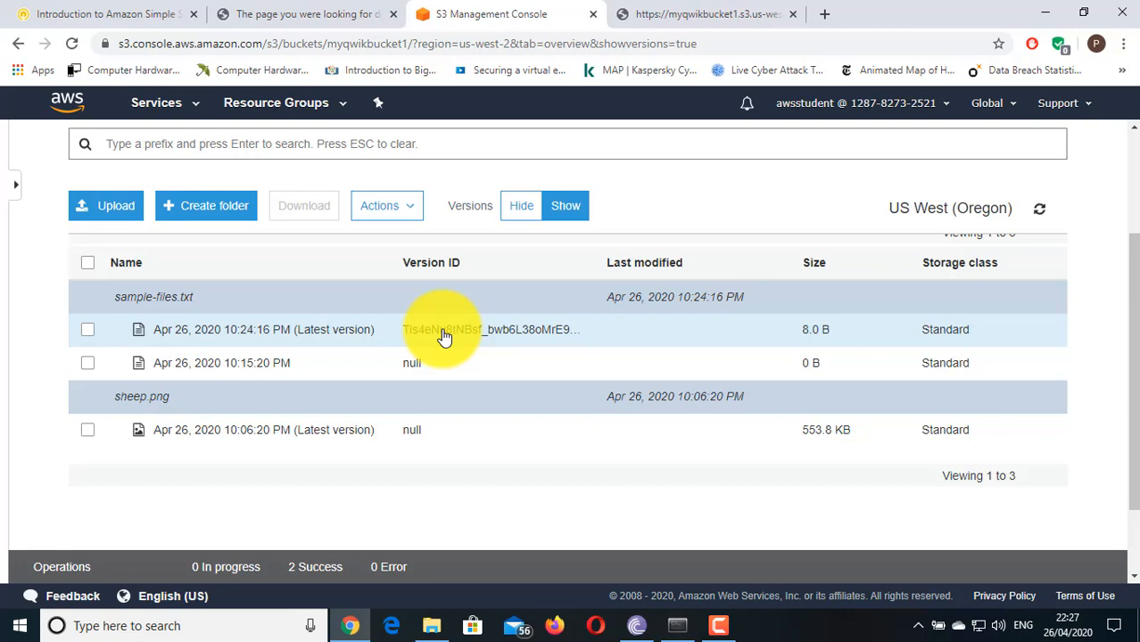
Hide the object versions and delete sample-files.txt from myqwikbucket1.
left_click(517, 212)
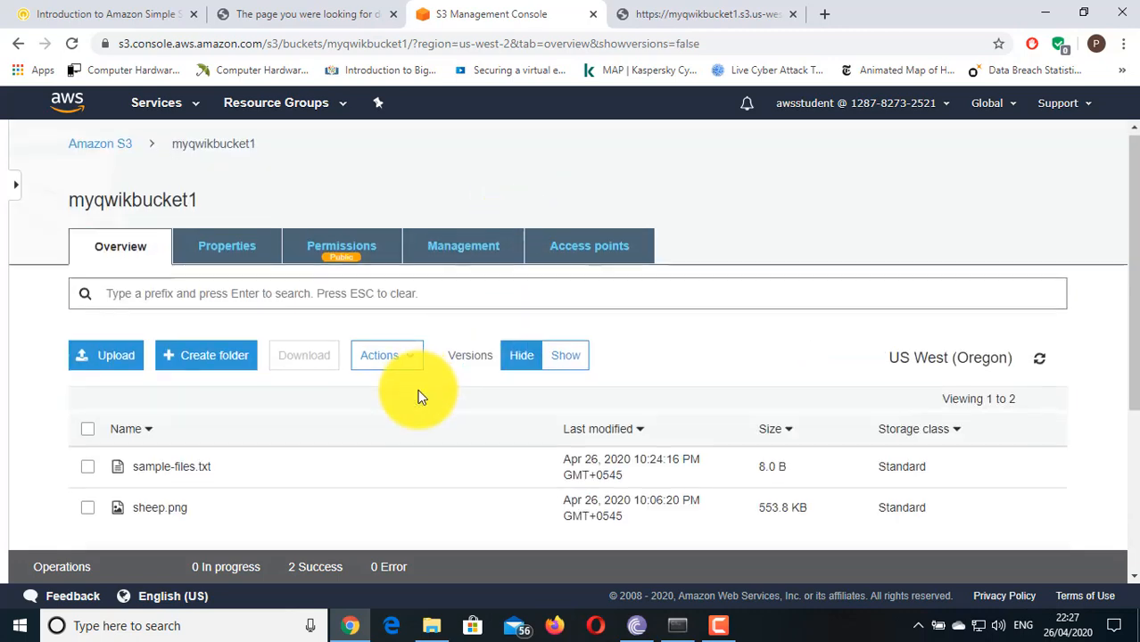
scroll(417, 395, "down", 1)
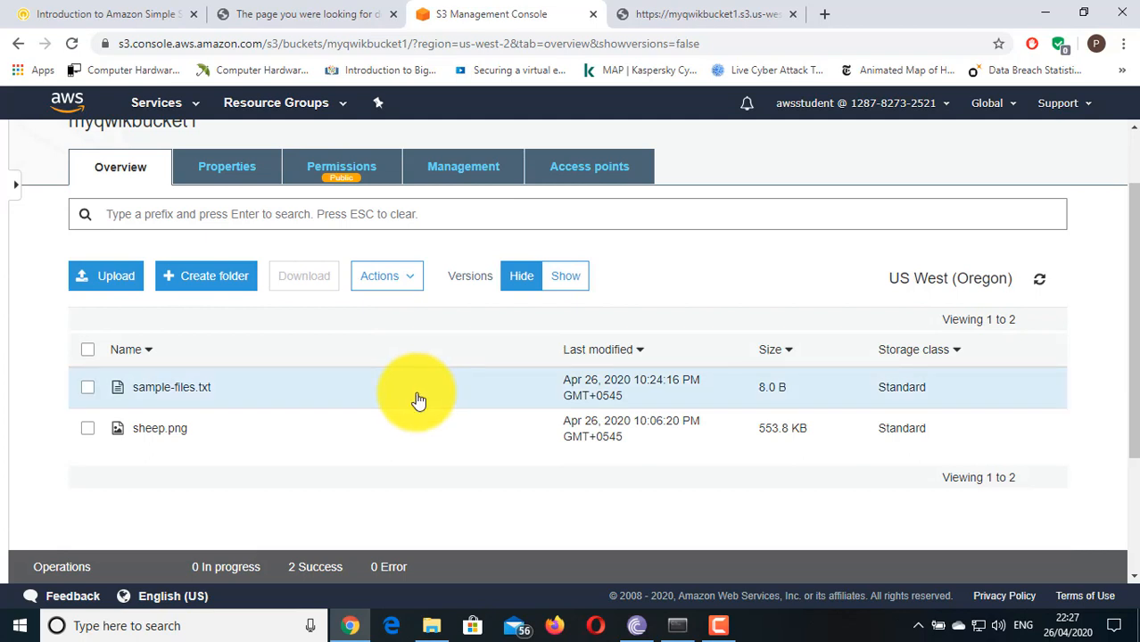
left_click(88, 388)
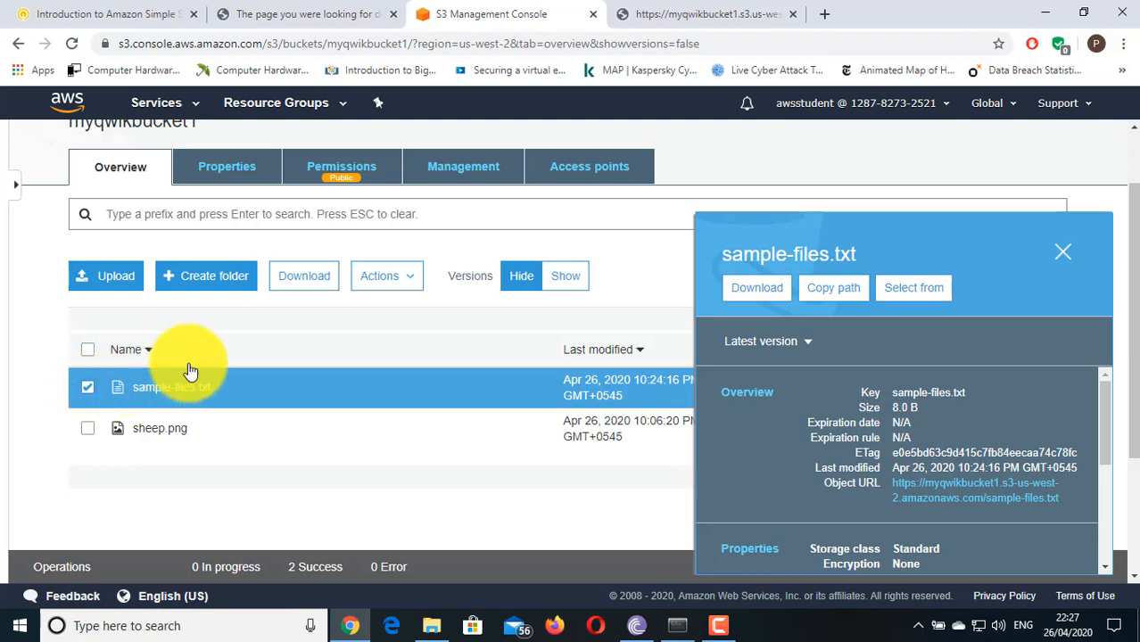
left_click(383, 276)
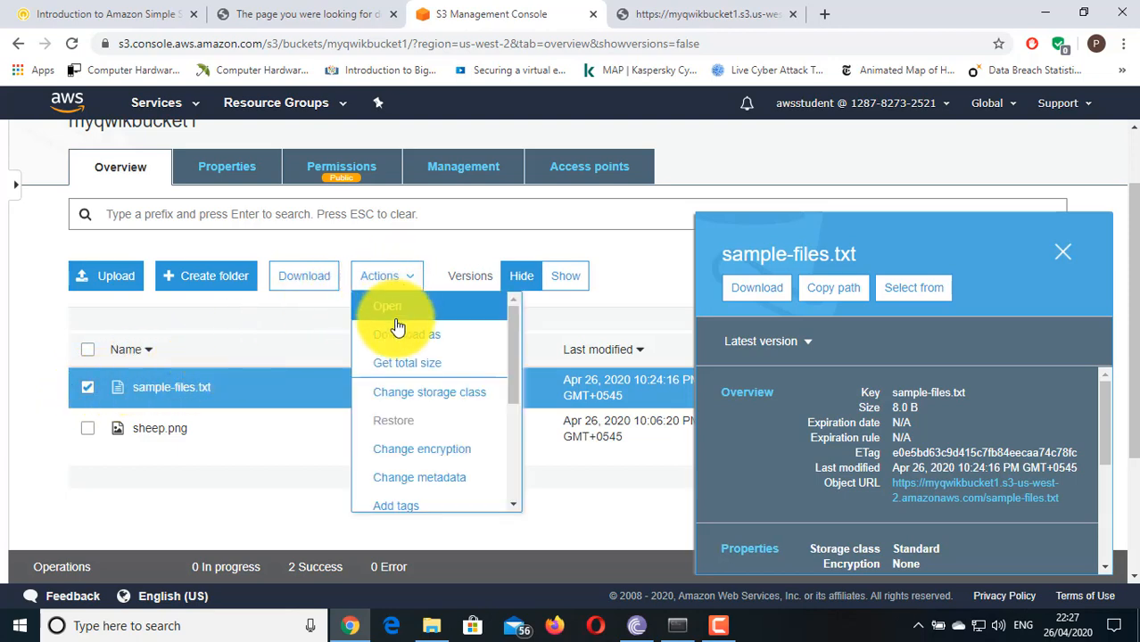
scroll(422, 399, "down", 1)
scroll(420, 392, "down", 2)
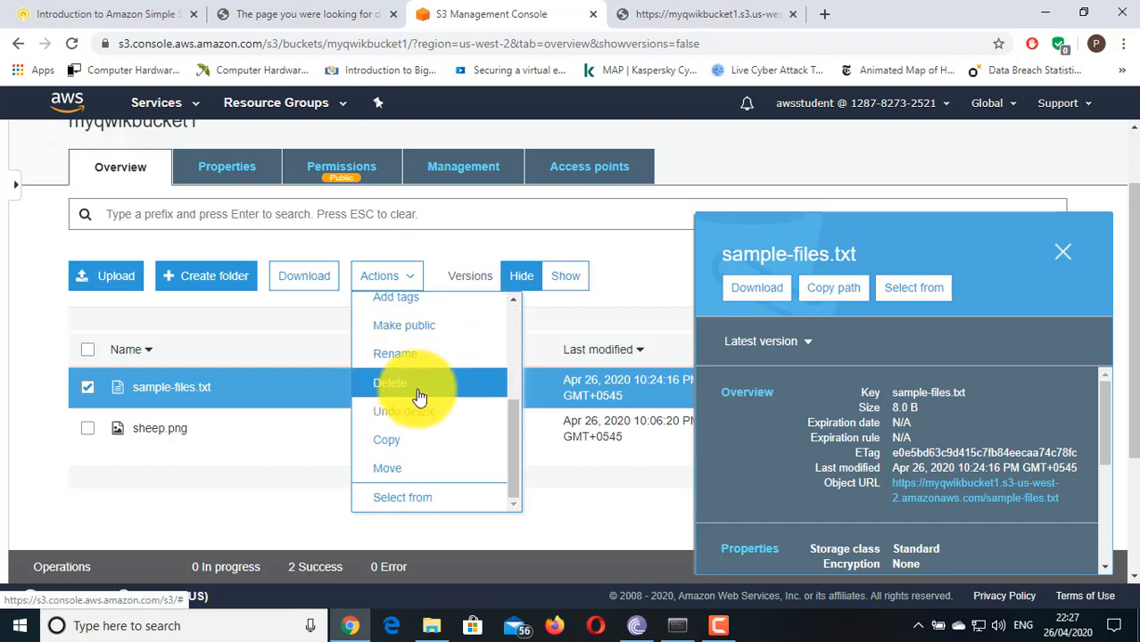
left_click(414, 387)
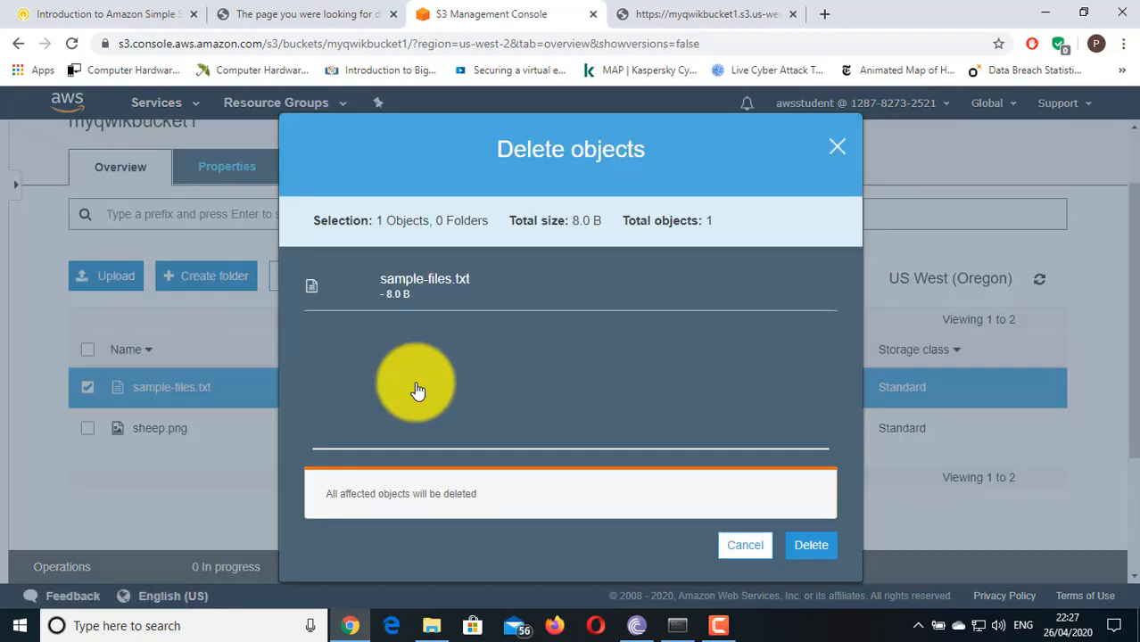
left_click(819, 553)
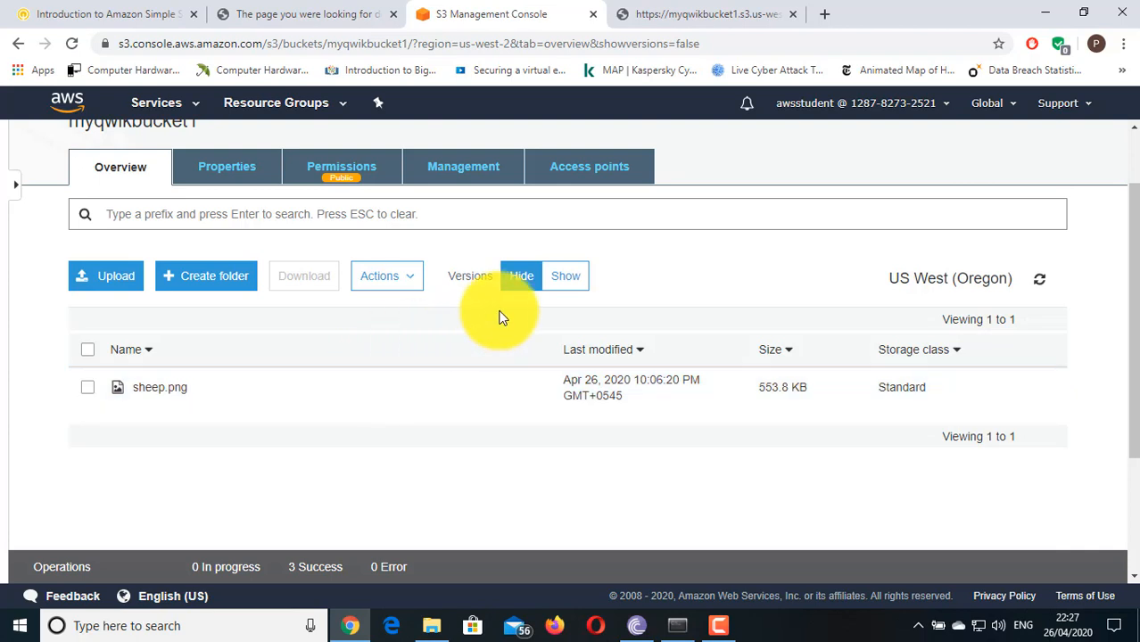
Show the object versions, permanently delete the delete marker of sample-files.txt to restore the file, and hide the versions again.
left_click(565, 285)
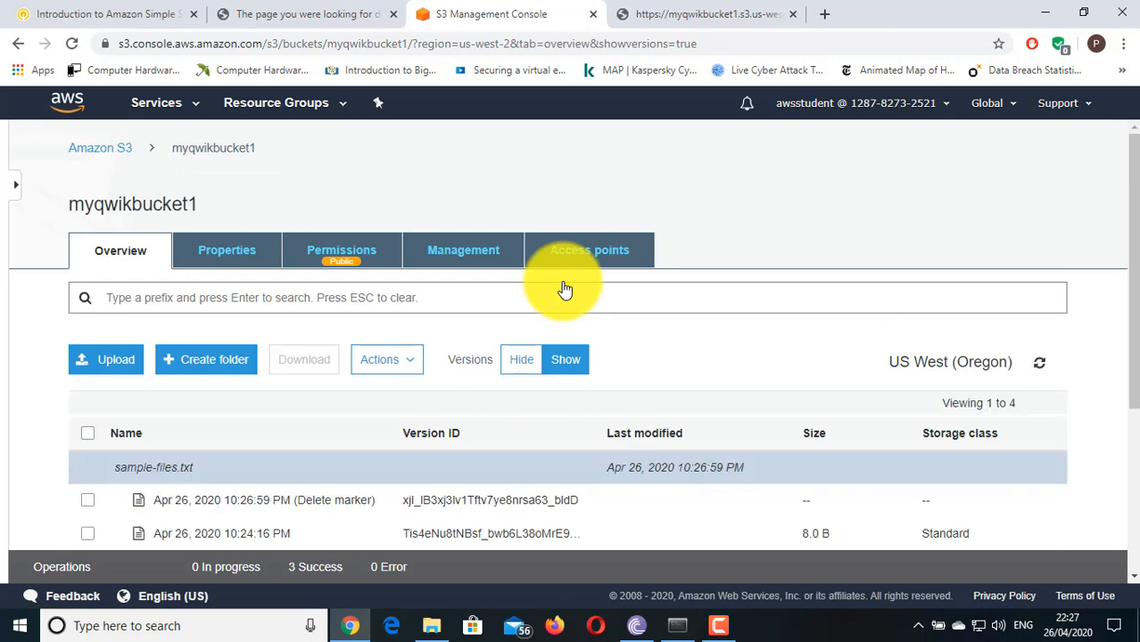
scroll(563, 366, "down", 2)
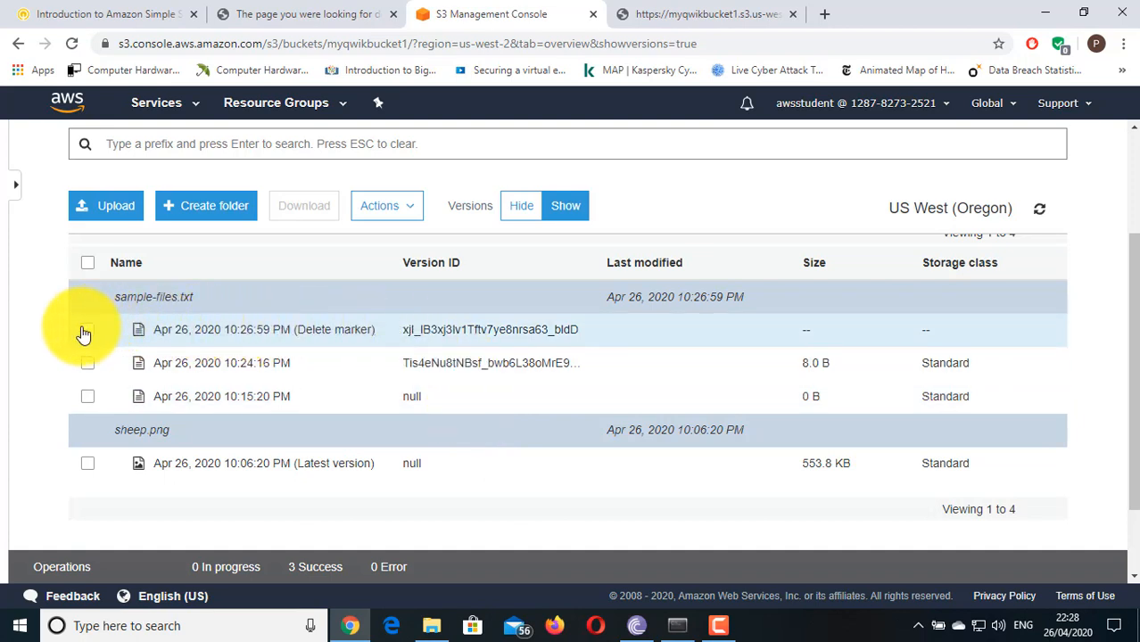
left_click(83, 333)
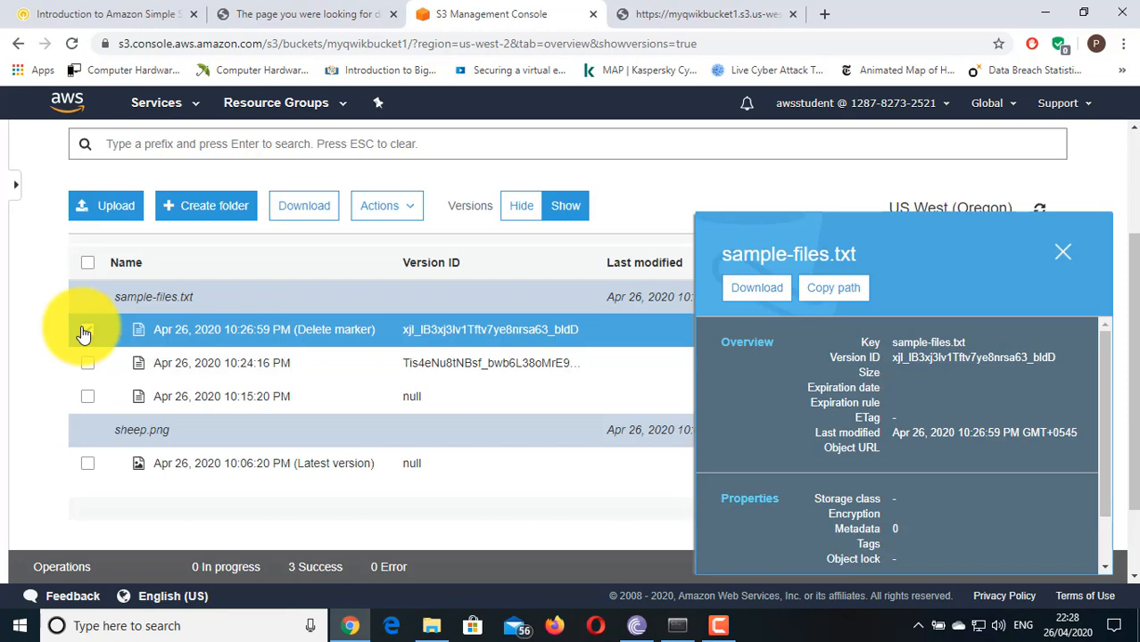
left_click(83, 334)
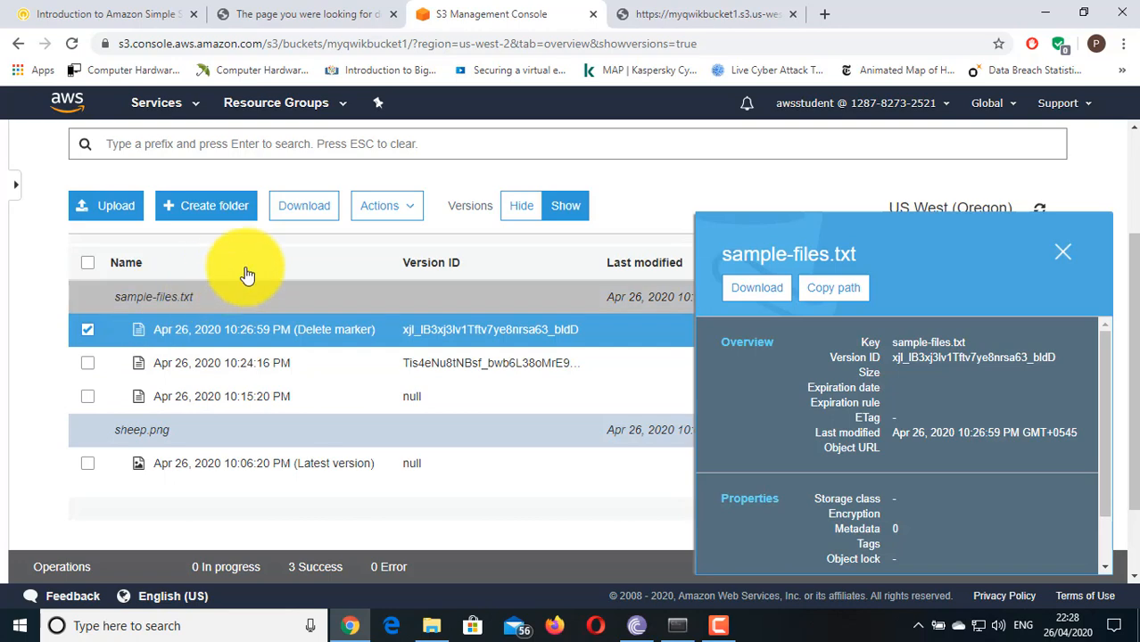
left_click(412, 206)
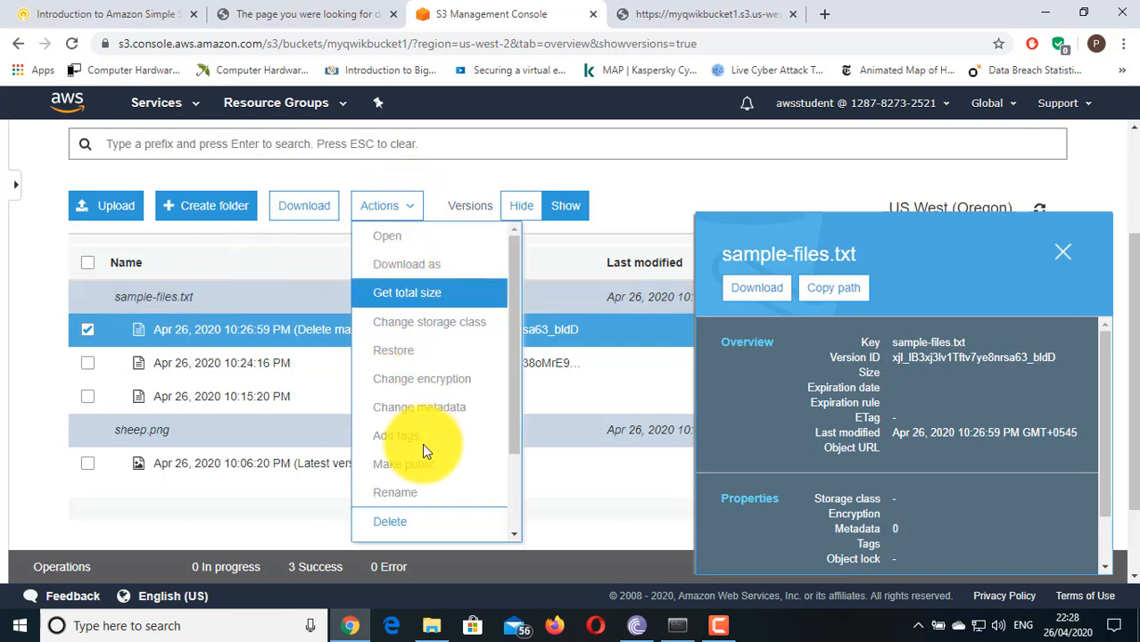
left_click(389, 524)
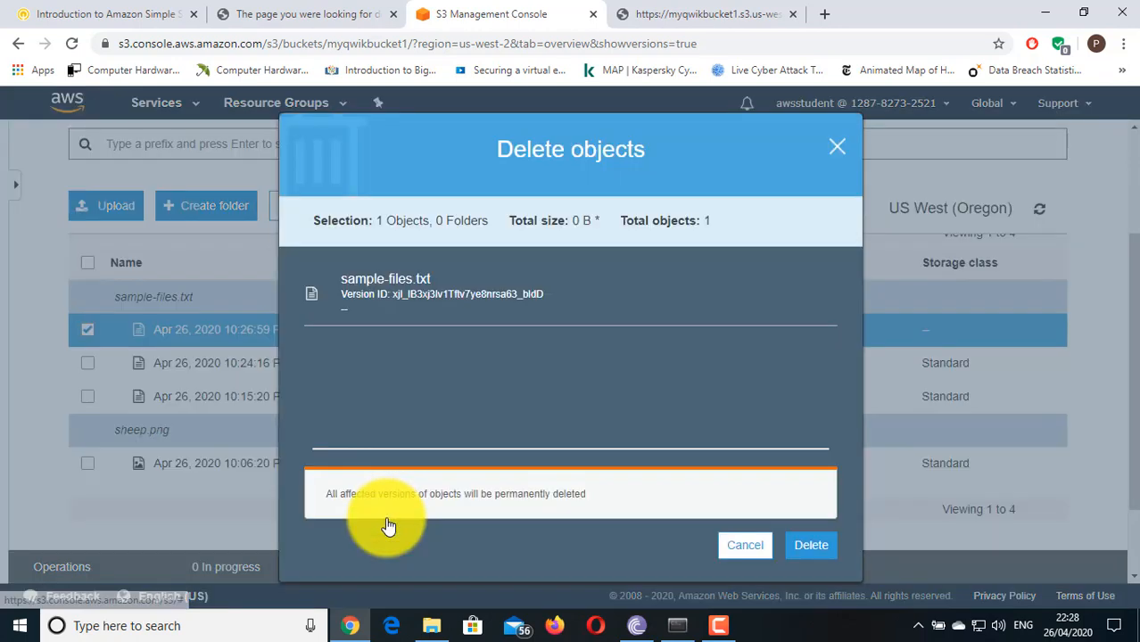
left_click(804, 544)
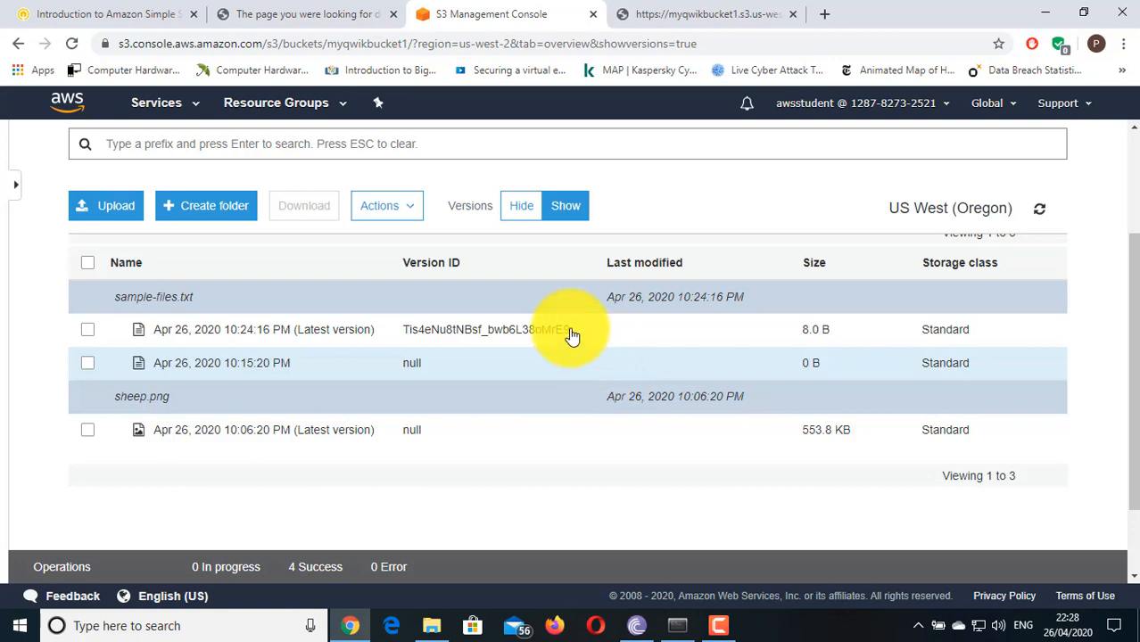
left_click(514, 210)
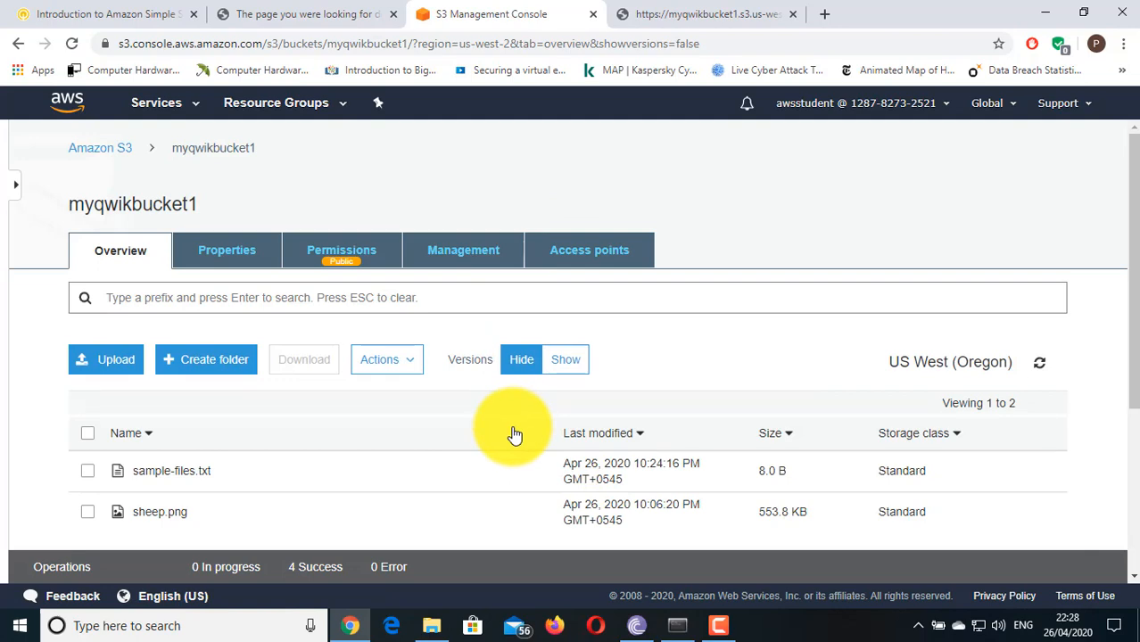
Show the object versions and permanently delete the Apr 26, 2020 10:24:16 PM version of sample-files.txt.
scroll(514, 434, "down", 1)
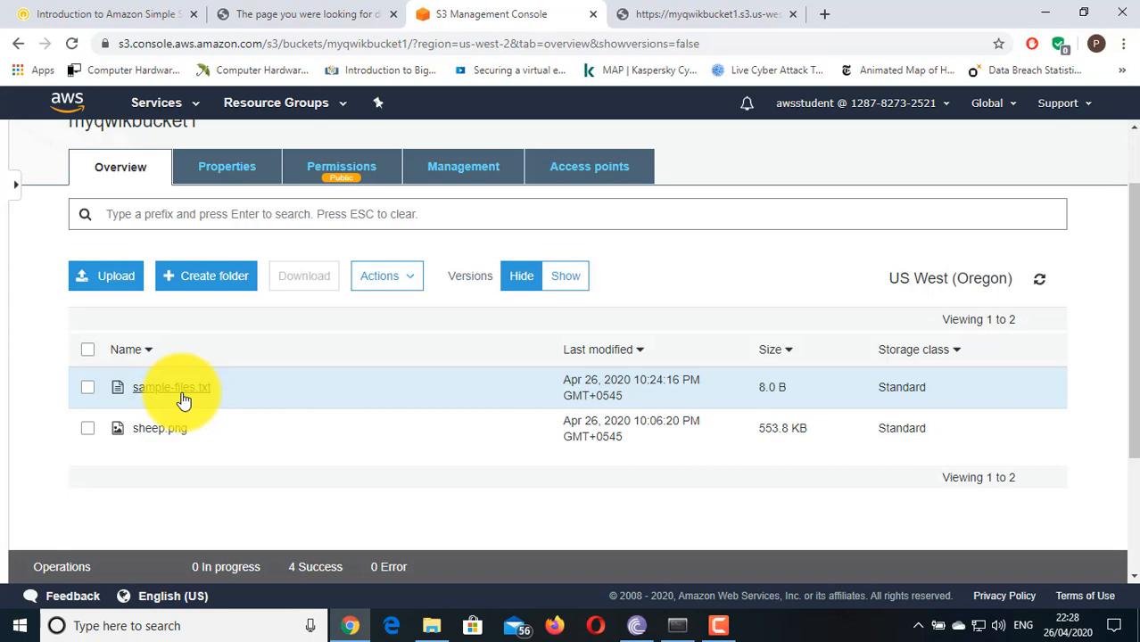
left_click(565, 284)
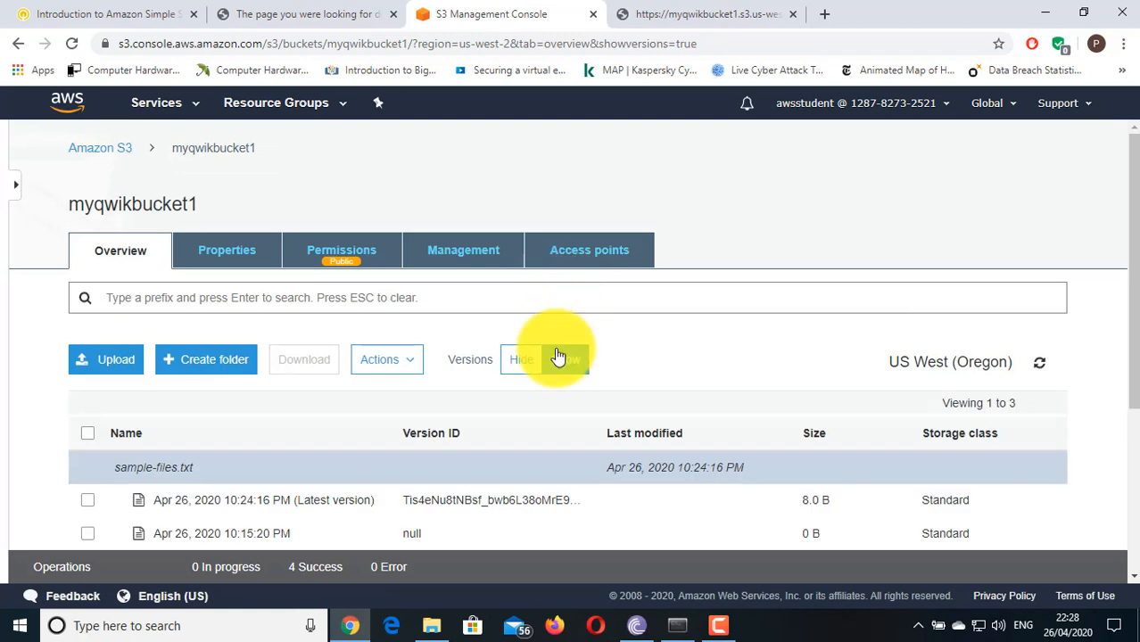
scroll(476, 417, "down", 1)
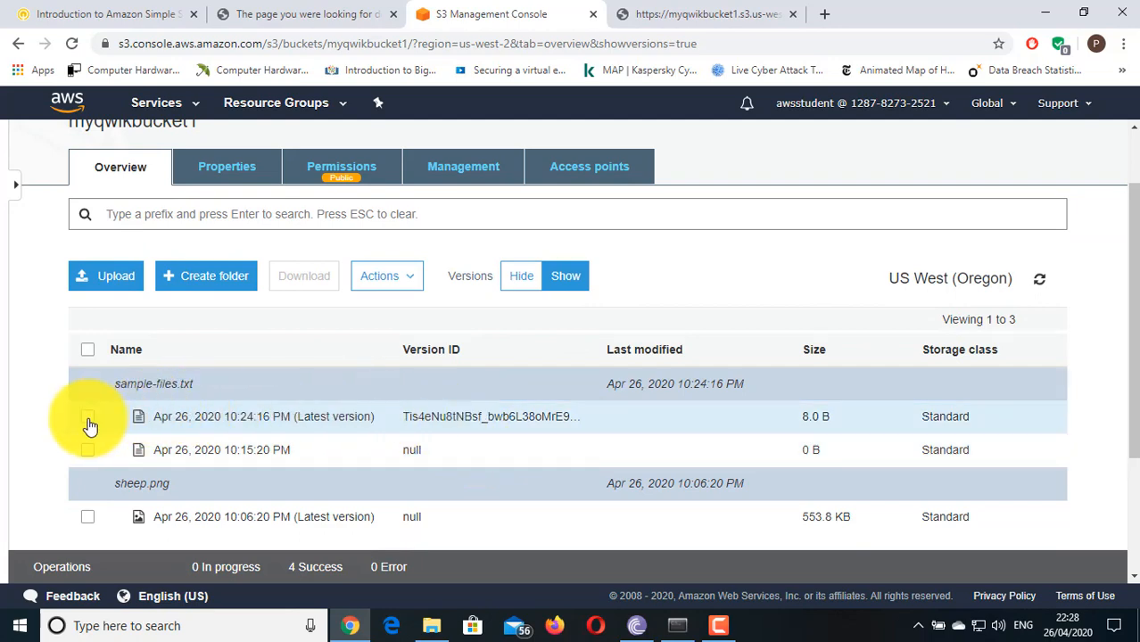
left_click(88, 417)
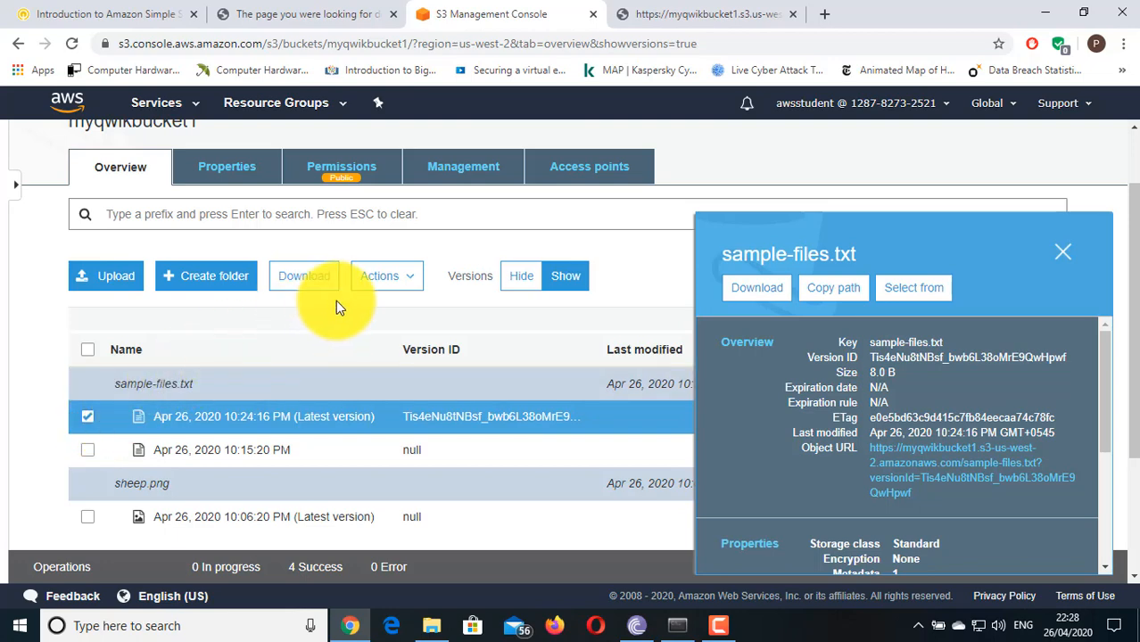
left_click(366, 290)
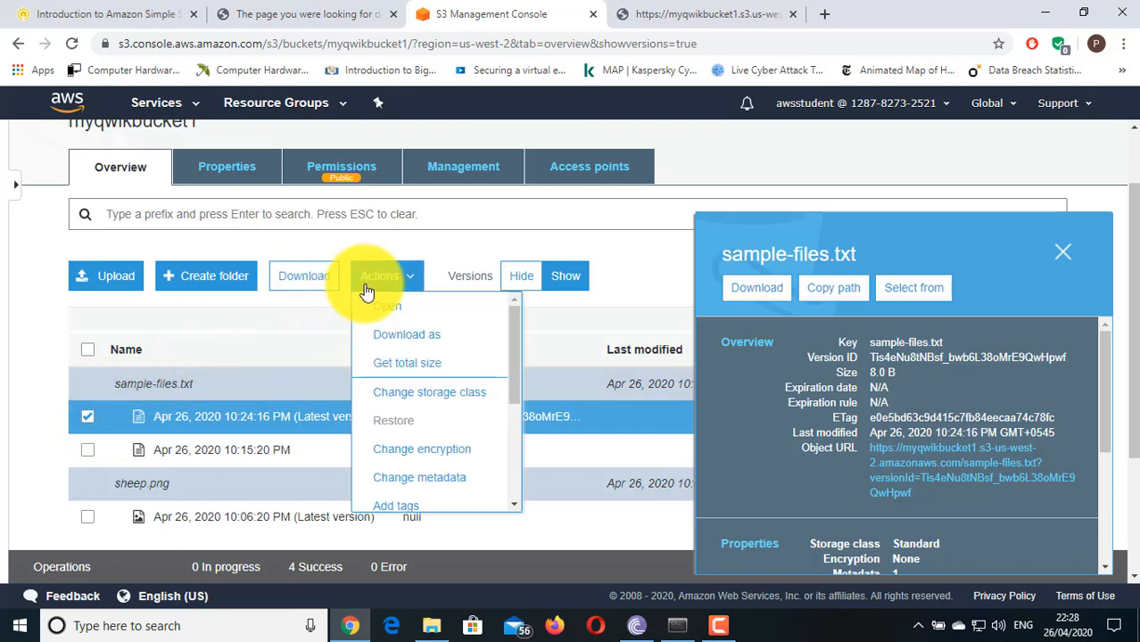
scroll(437, 451, "down", 3)
left_click(423, 437)
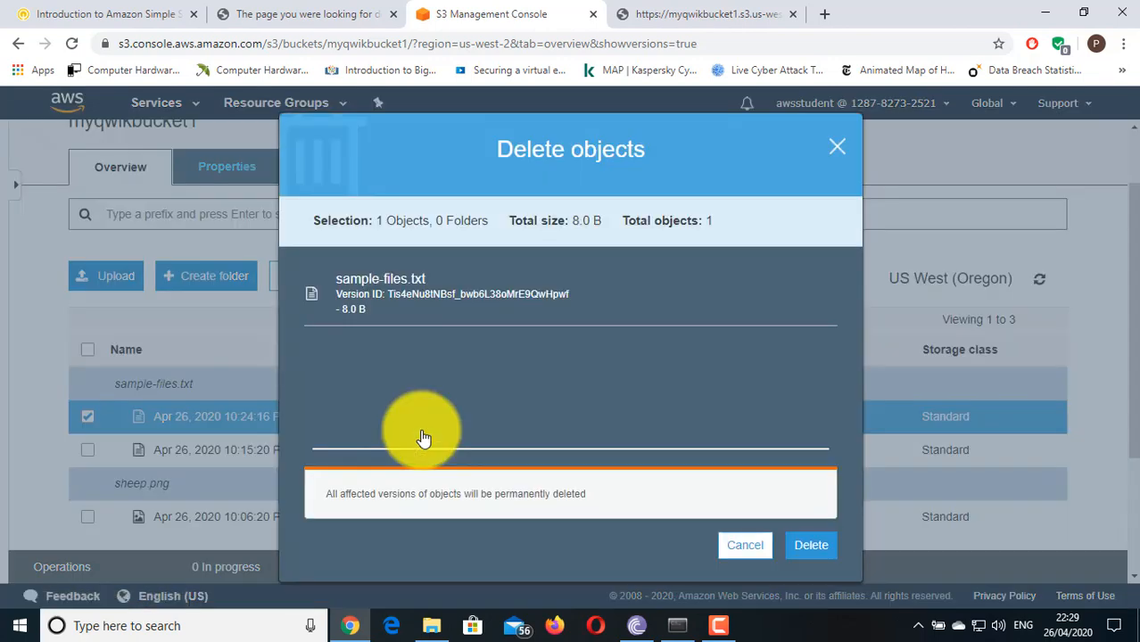
left_click(811, 546)
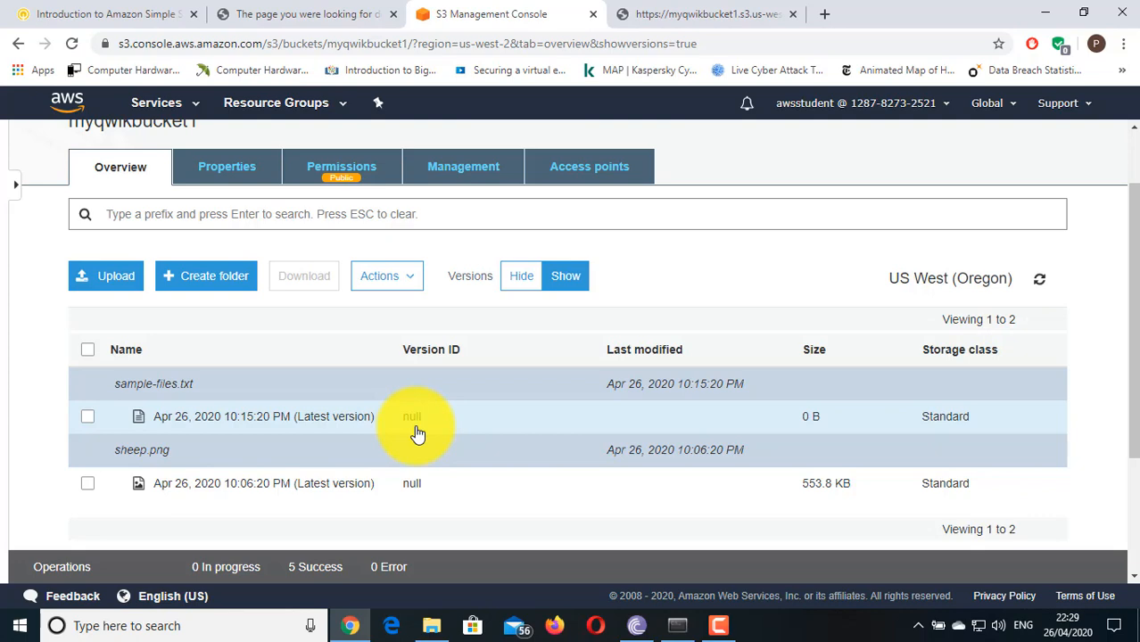
Hide the object versions, and copy the object URL from the sample-files.txt details page.
left_click(510, 278)
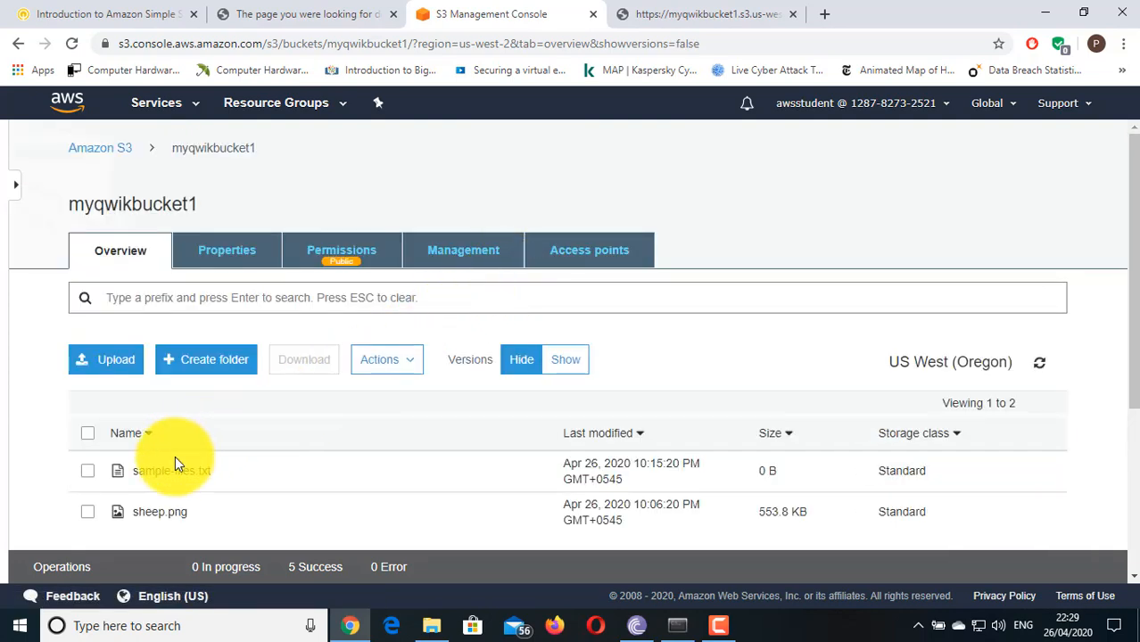
scroll(165, 493, "down", 2)
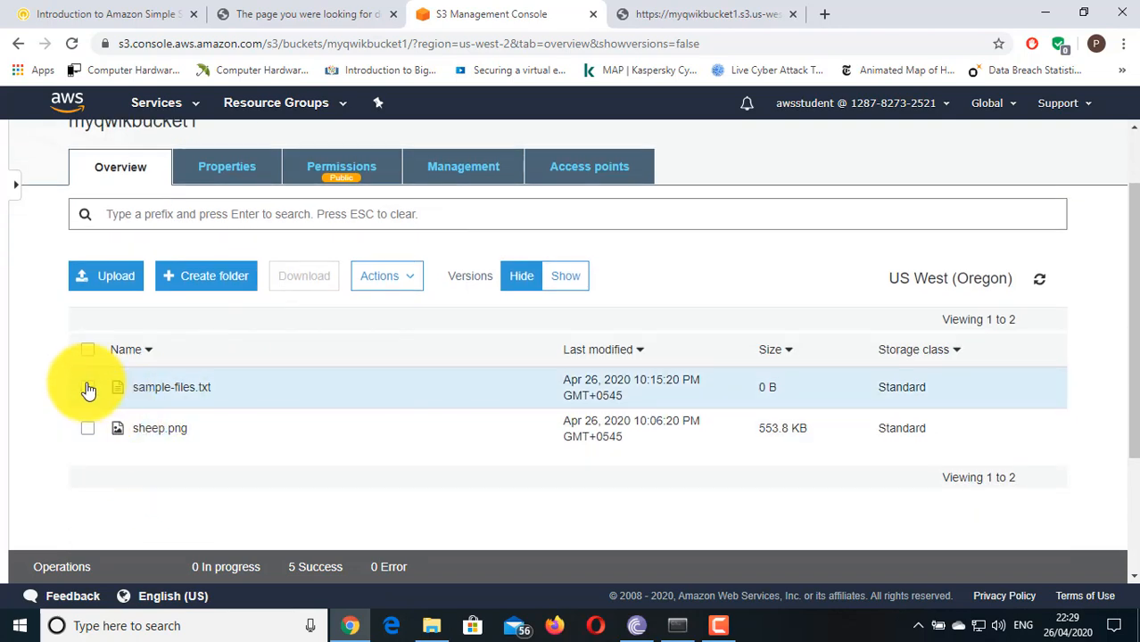
left_click(88, 388)
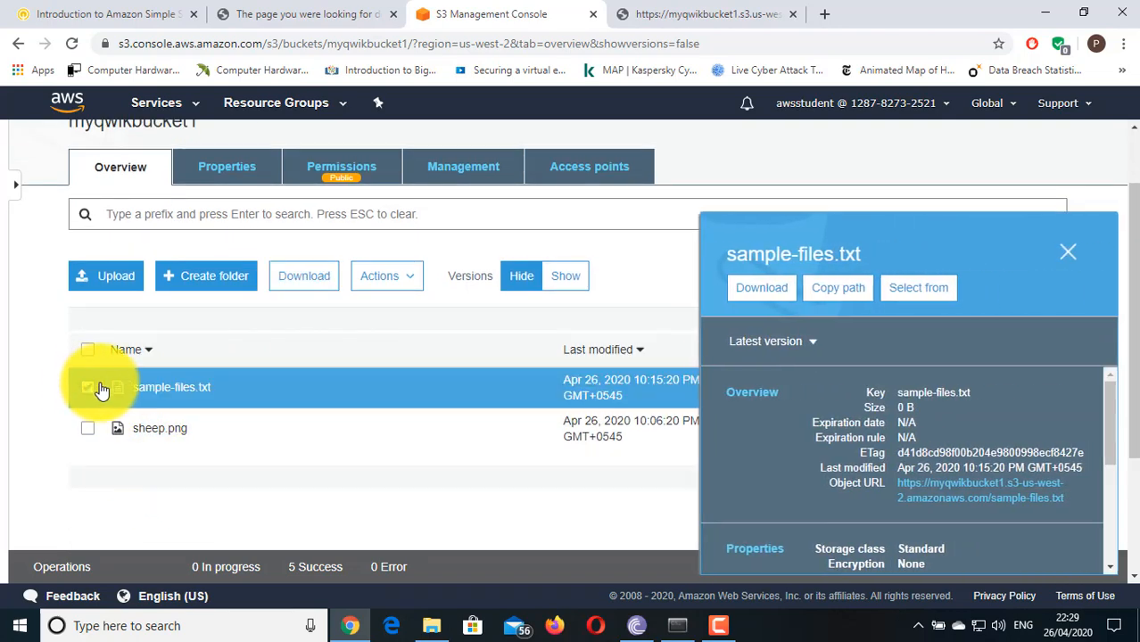
left_click(170, 391)
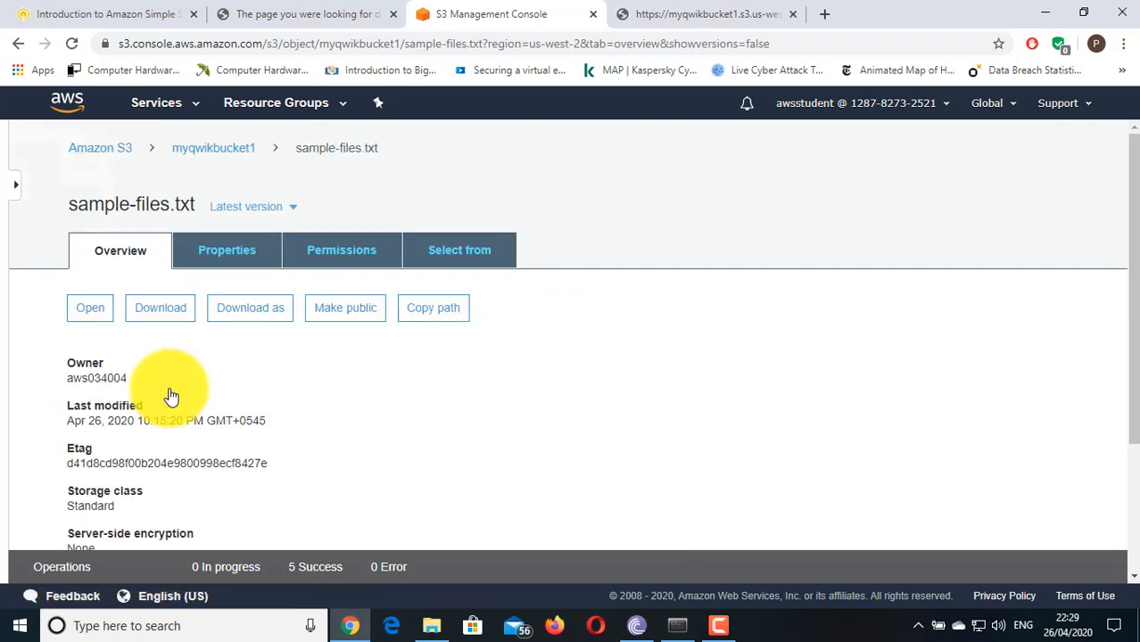
scroll(171, 396, "down", 2)
left_click_drag(432, 490, 66, 485)
key("ctrl+c")
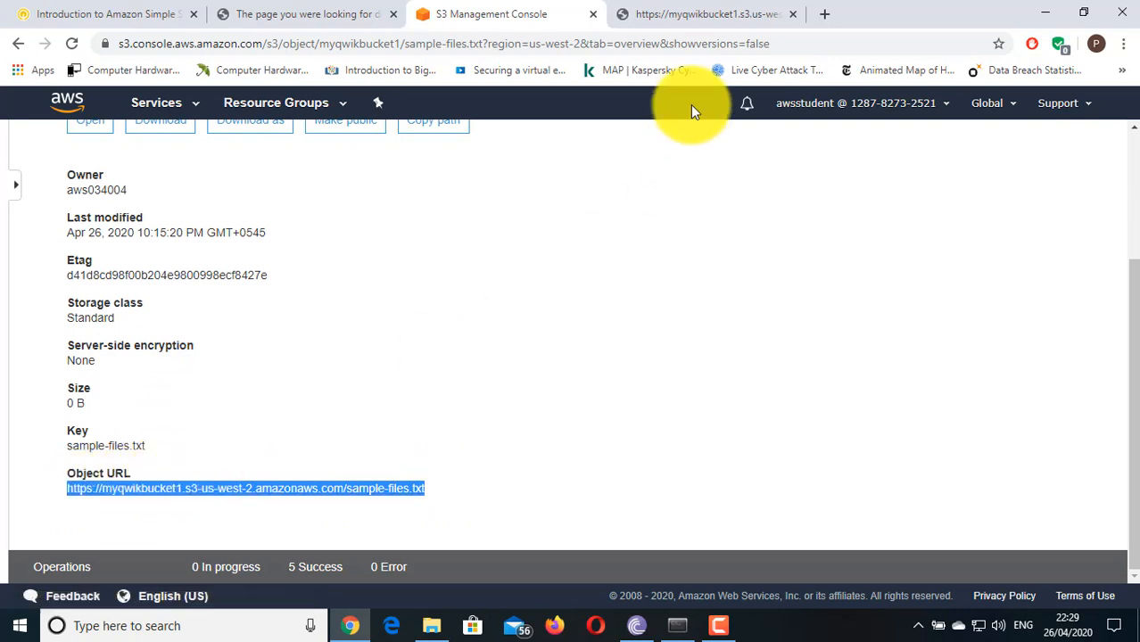
Replace the old file tab with a new one, load the copied sample-files.txt URL to view its content, and close it.
left_click(791, 13)
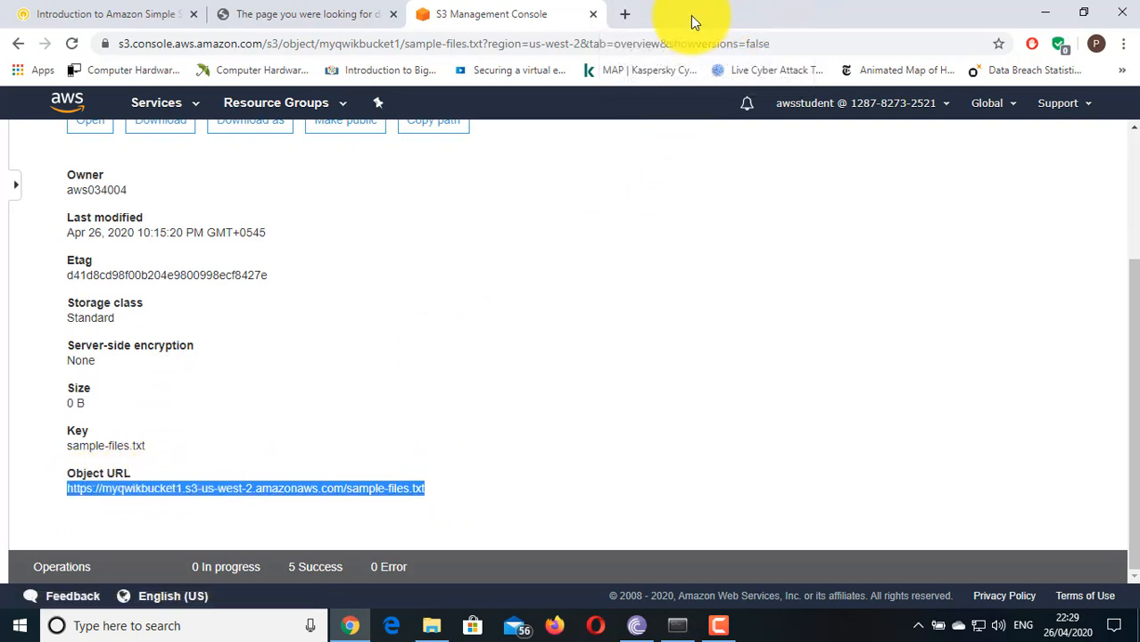
left_click(626, 16)
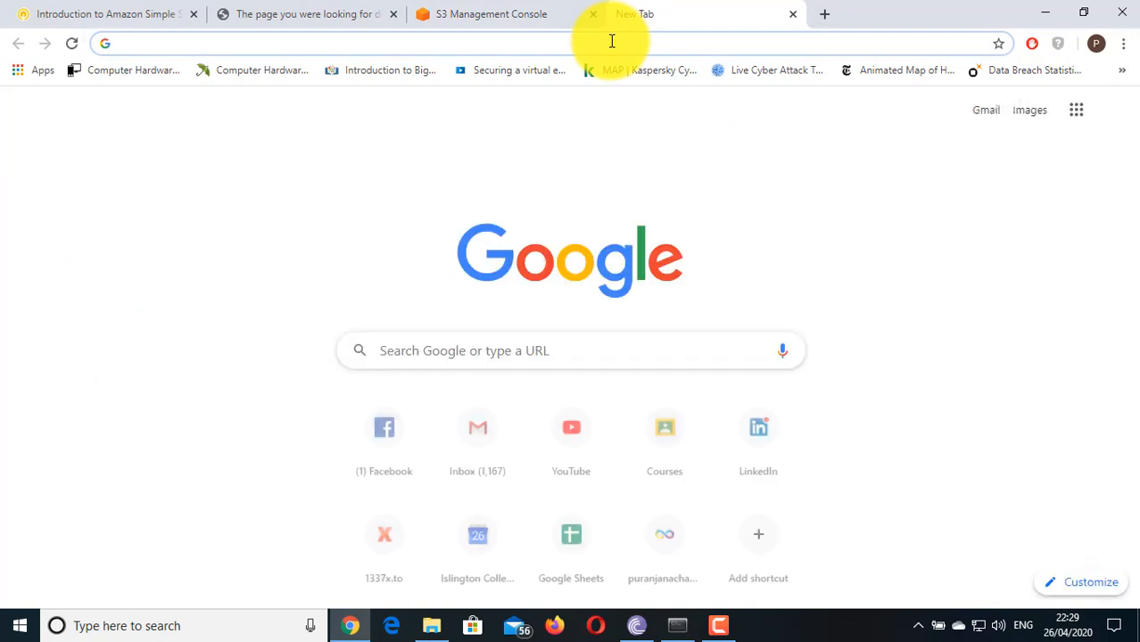
key("ctrl+v")
key("Return")
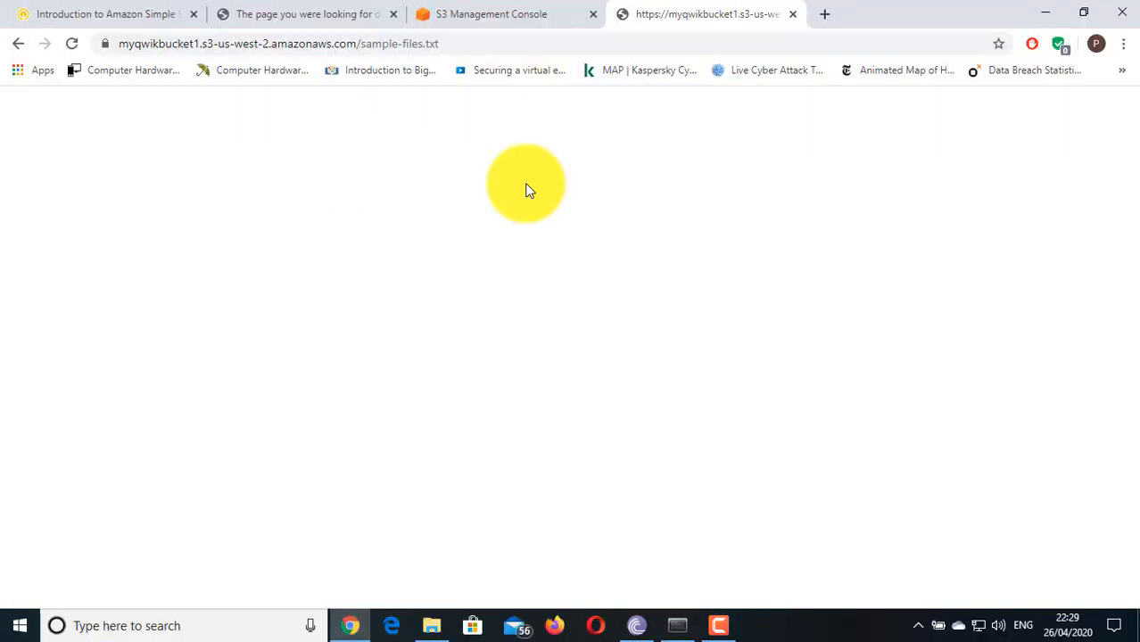
left_click(792, 14)
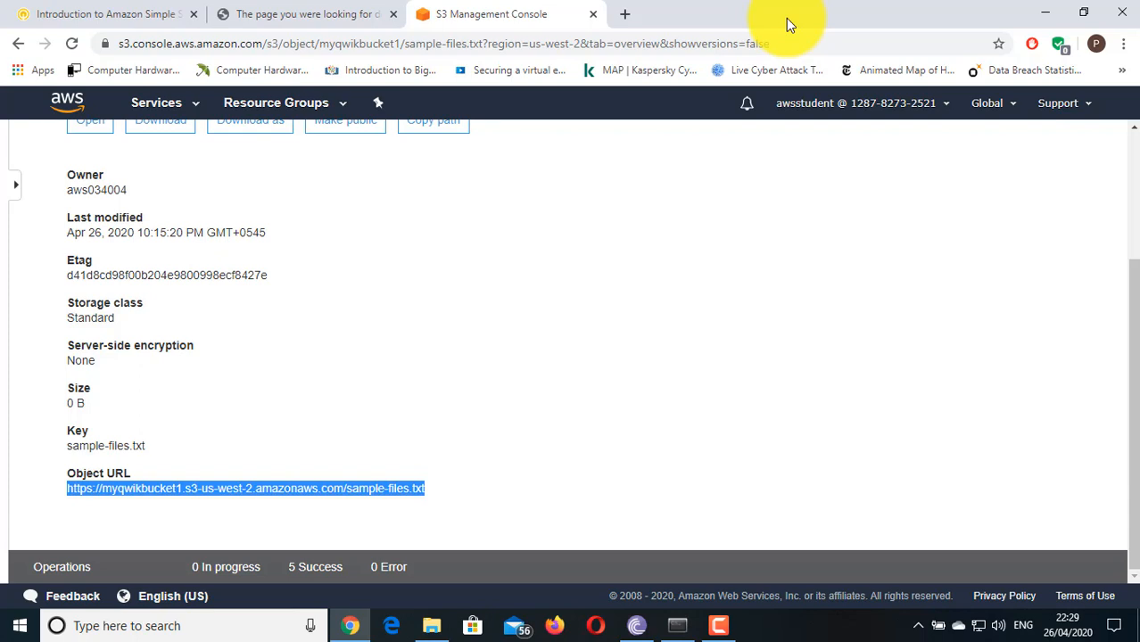
Sign out of the AWS console, and end the Introduction to Amazon Simple Storage Service (S3) lab in Qwiklabs.
left_click(892, 105)
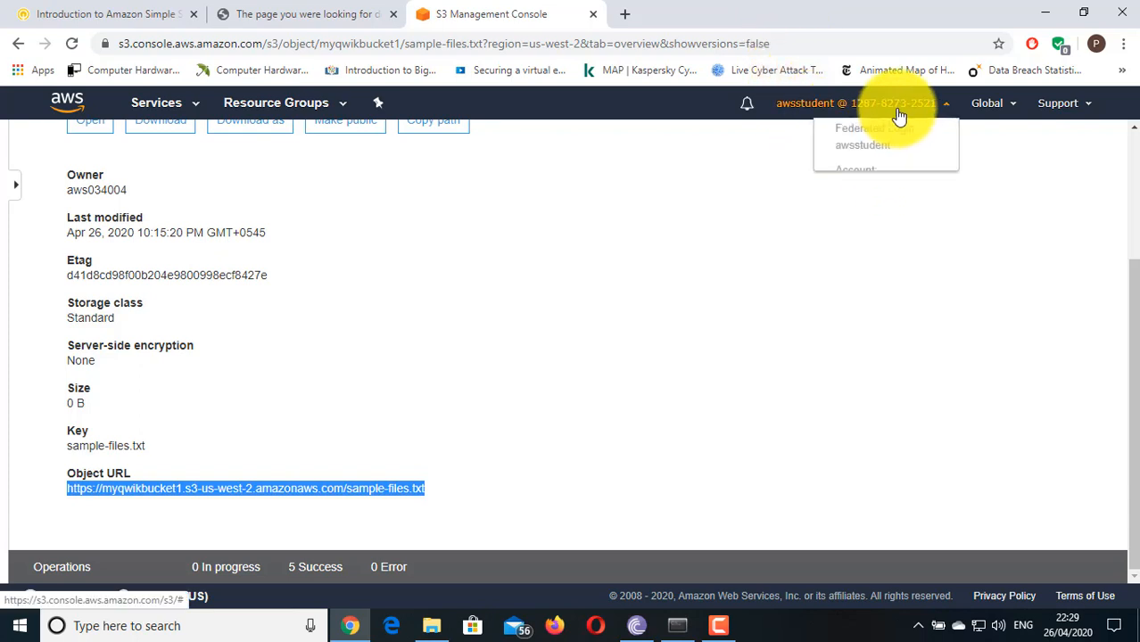
left_click(854, 381)
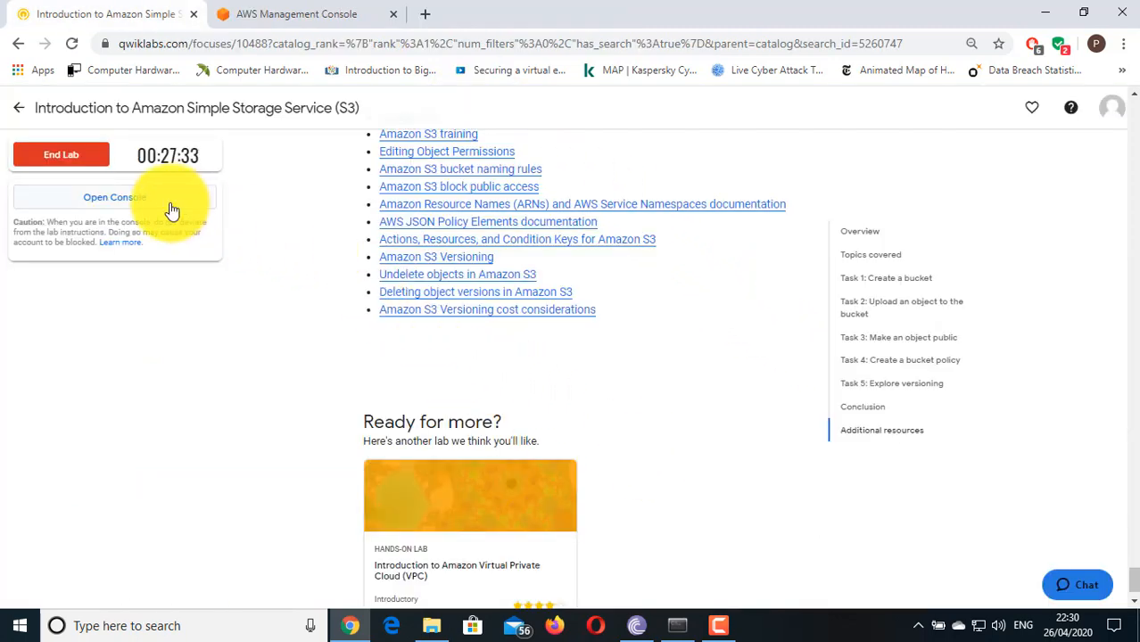
left_click(80, 158)
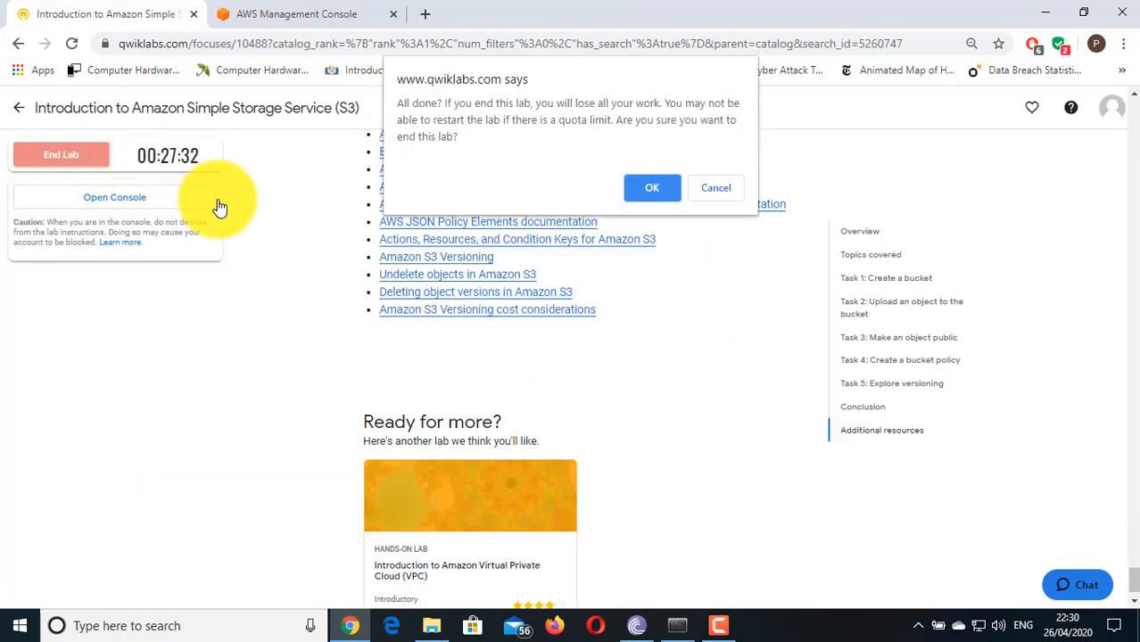
left_click(636, 193)
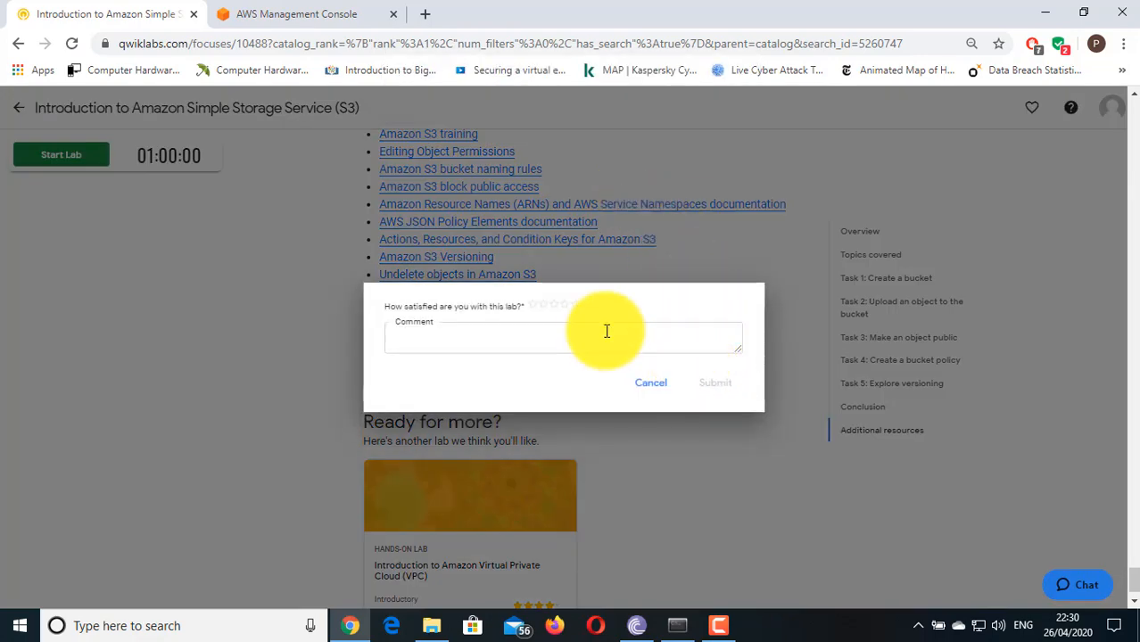
Submit a four-star satisfaction rating for the lab without a comment and dismiss the review notice.
left_click(568, 307)
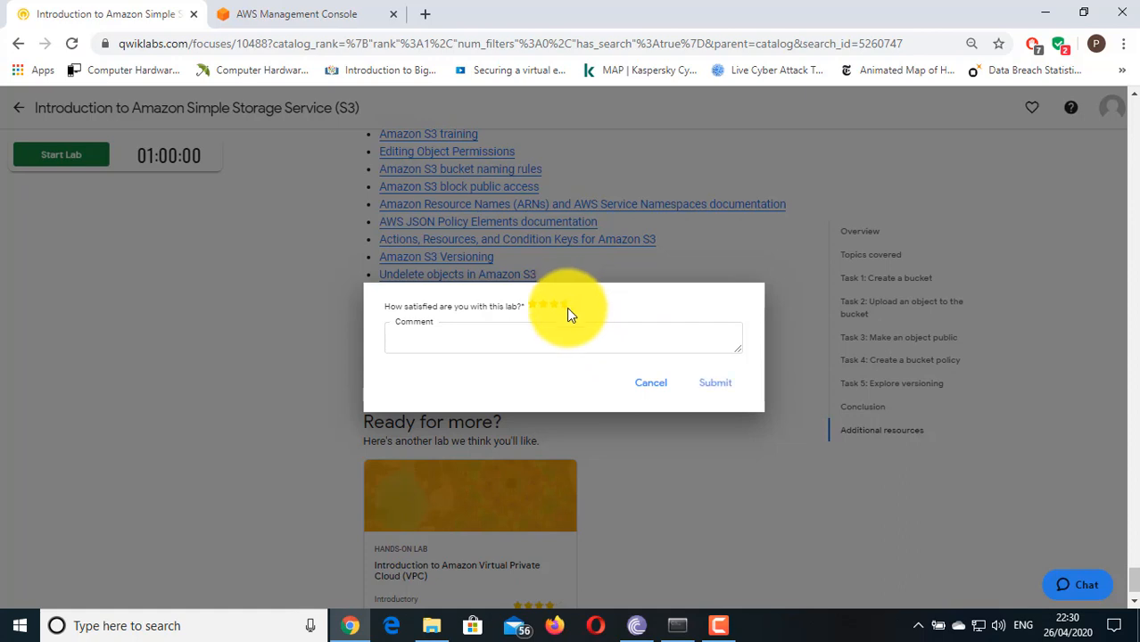
left_click(715, 384)
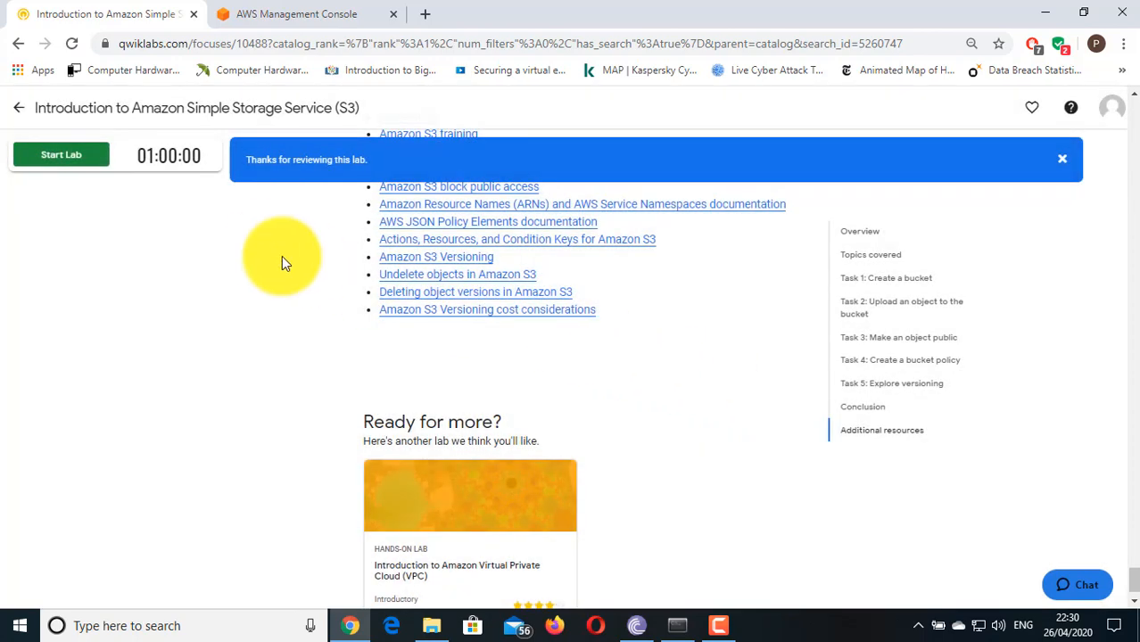
left_click(1063, 163)
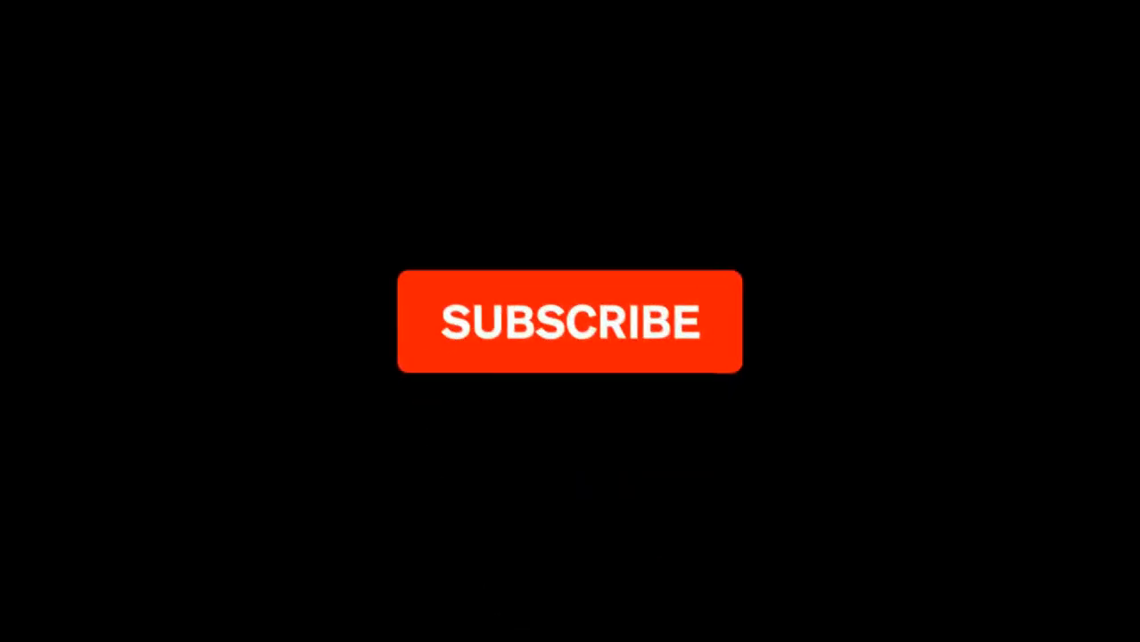